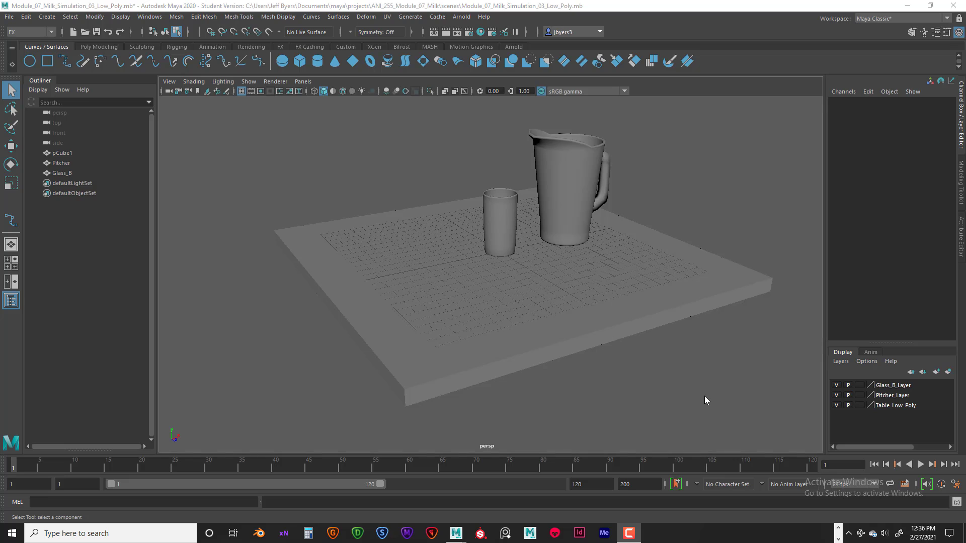
# Select the table slab and inspect it from a higher angle.
pyautogui.rightClick(627, 313)
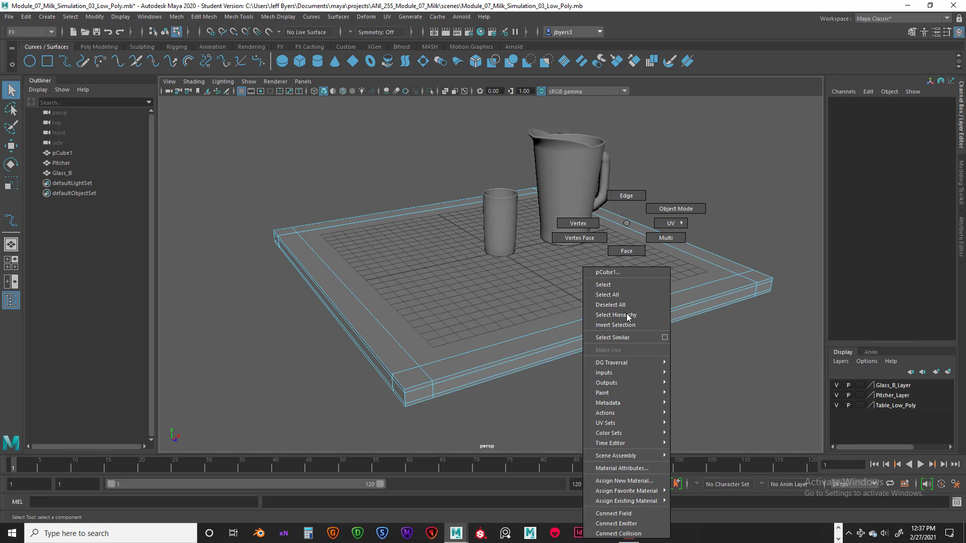
pyautogui.click(613, 286)
pyautogui.keyDown('alt'); pyautogui.moveTo(657, 315); pyautogui.dragTo(677, 255); pyautogui.keyUp('alt')
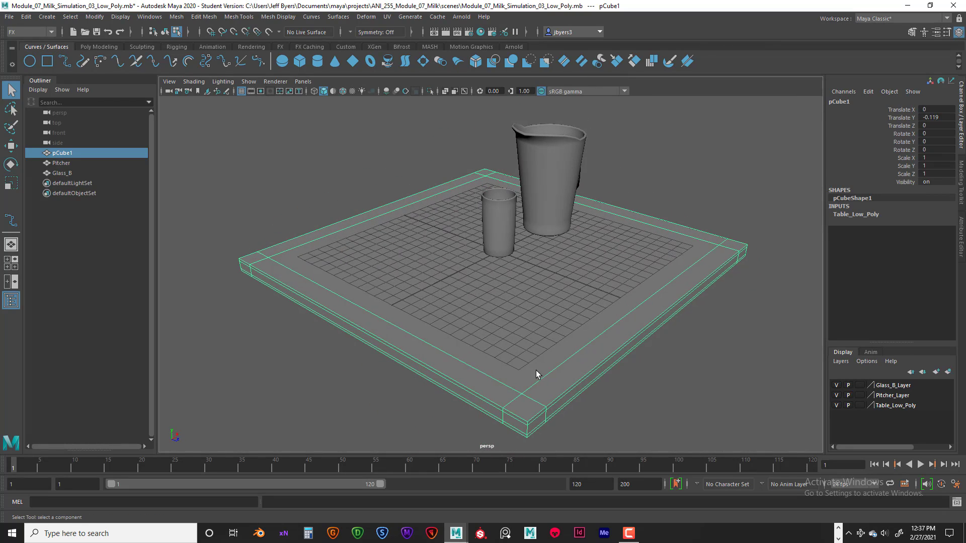
# Review the working units and Time Slider playback settings in the preferences, and save them.
pyautogui.click(956, 484)
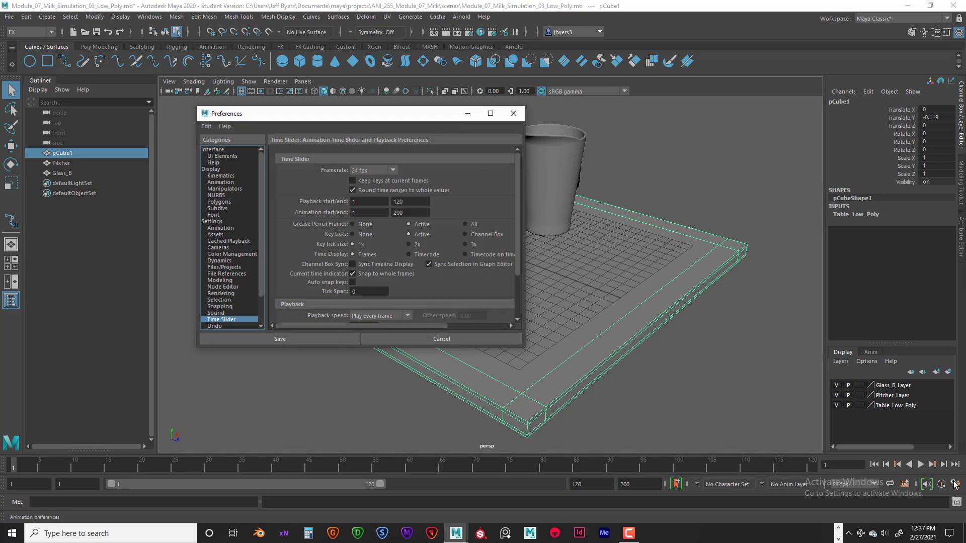
pyautogui.click(217, 222)
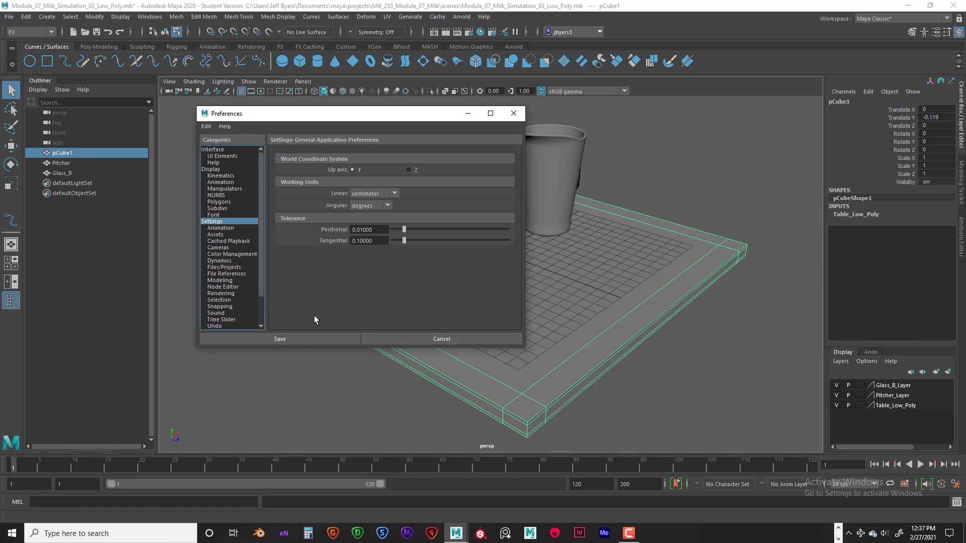
pyautogui.scroll(-2, 256, 294)
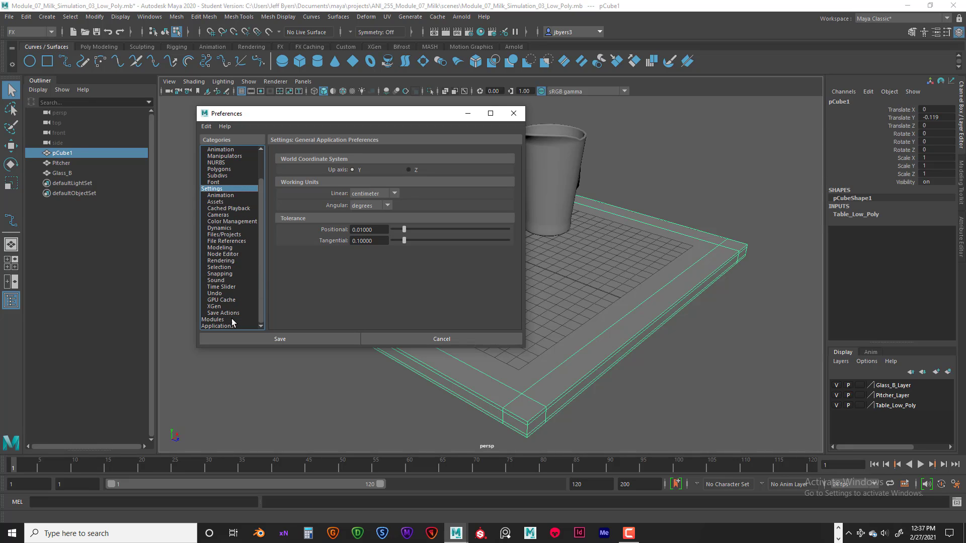
pyautogui.click(232, 289)
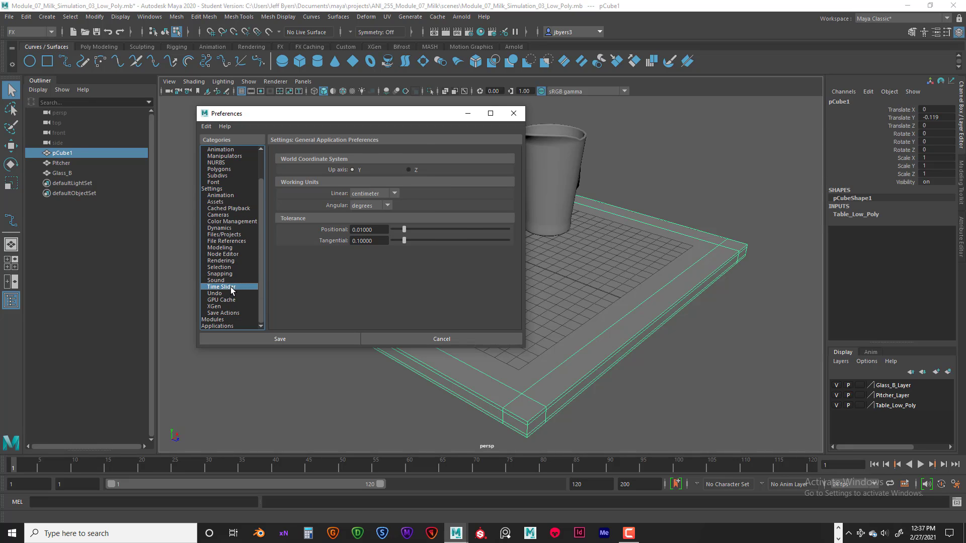
pyautogui.scroll(-2, 371, 231)
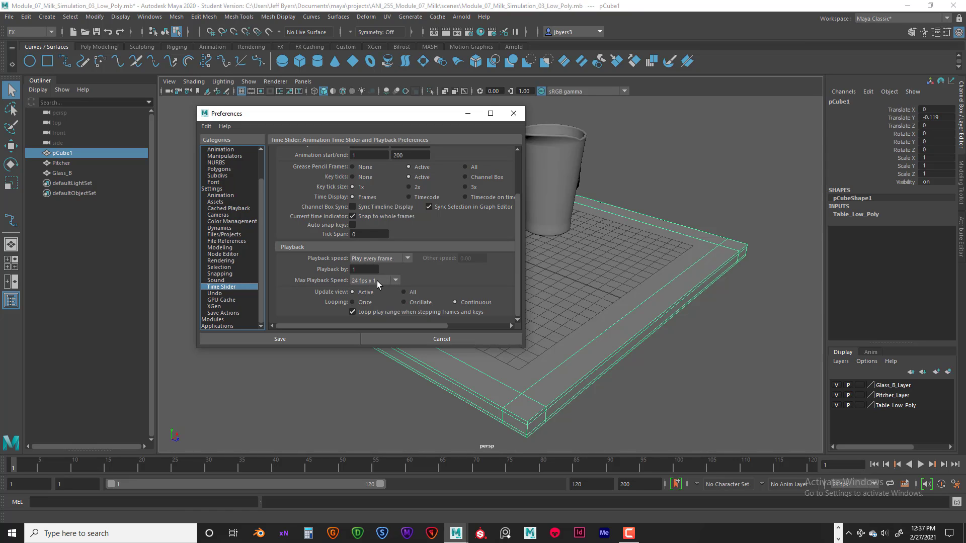
pyautogui.click(318, 339)
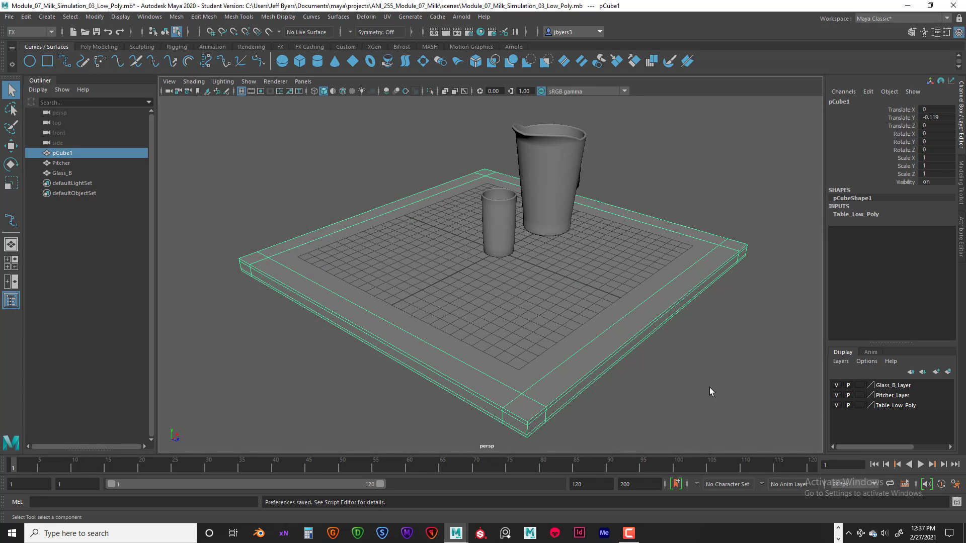
# Select the pitcher and examine its body, spout and handle from several angles.
pyautogui.keyDown('alt'); pyautogui.moveTo(693, 334); pyautogui.dragTo(685, 330); pyautogui.keyUp('alt')
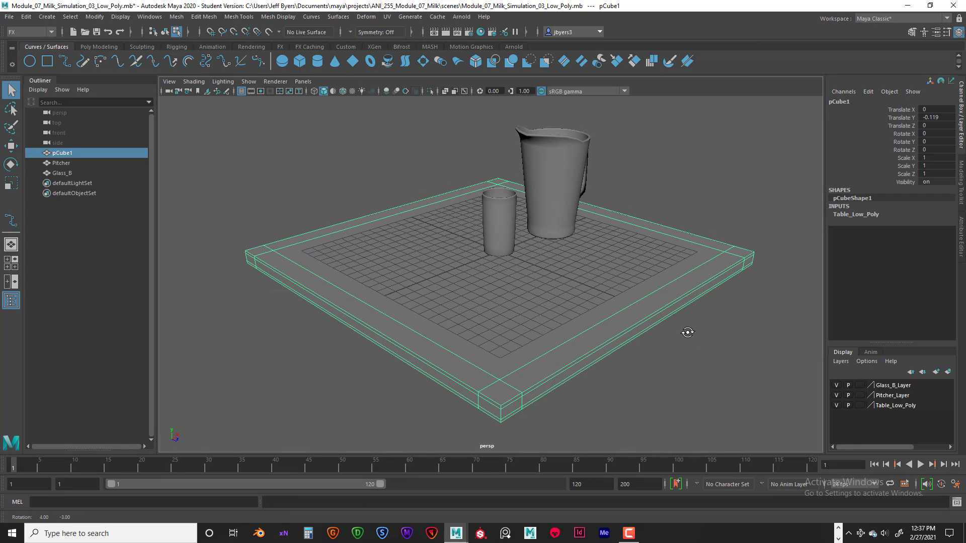
pyautogui.keyDown('alt'); pyautogui.moveTo(691, 285); pyautogui.dragTo(674, 285); pyautogui.keyUp('alt')
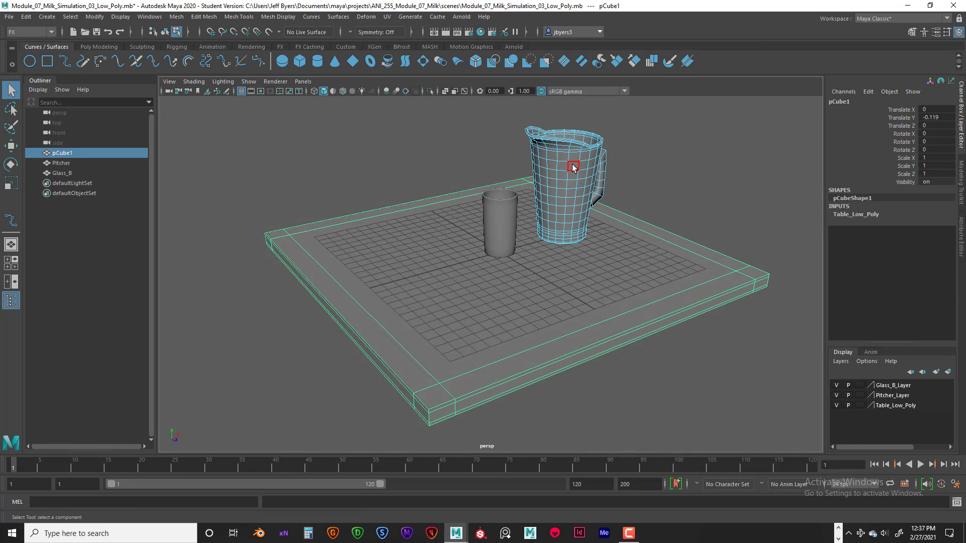
pyautogui.moveTo(573, 166); pyautogui.dragTo(563, 225, button='right')
pyautogui.keyDown('alt'); pyautogui.moveTo(628, 216); pyautogui.dragTo(511, 256); pyautogui.keyUp('alt')
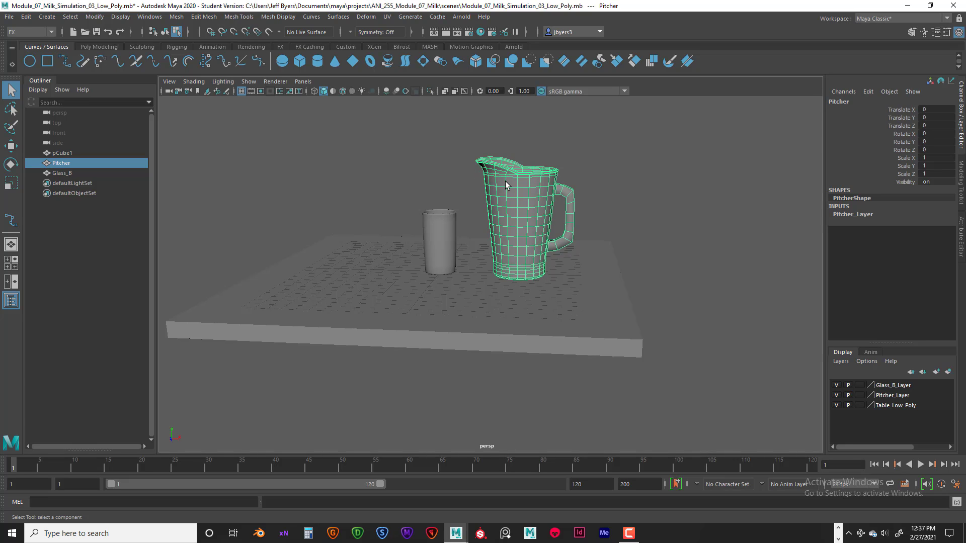
pyautogui.keyDown('alt'); pyautogui.moveTo(497, 261); pyautogui.dragTo(558, 200); pyautogui.keyUp('alt')
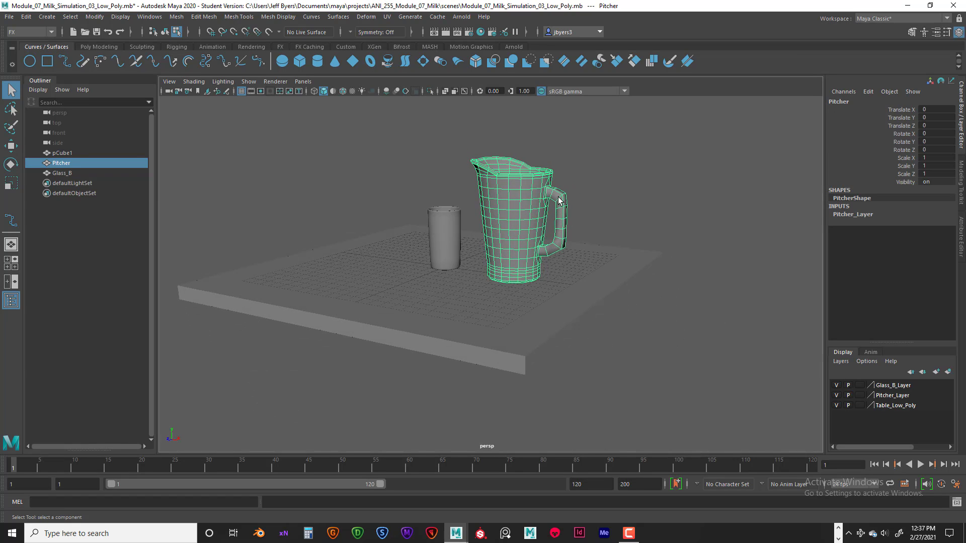
pyautogui.keyDown('alt'); pyautogui.moveTo(543, 251); pyautogui.dragTo(444, 228); pyautogui.keyUp('alt')
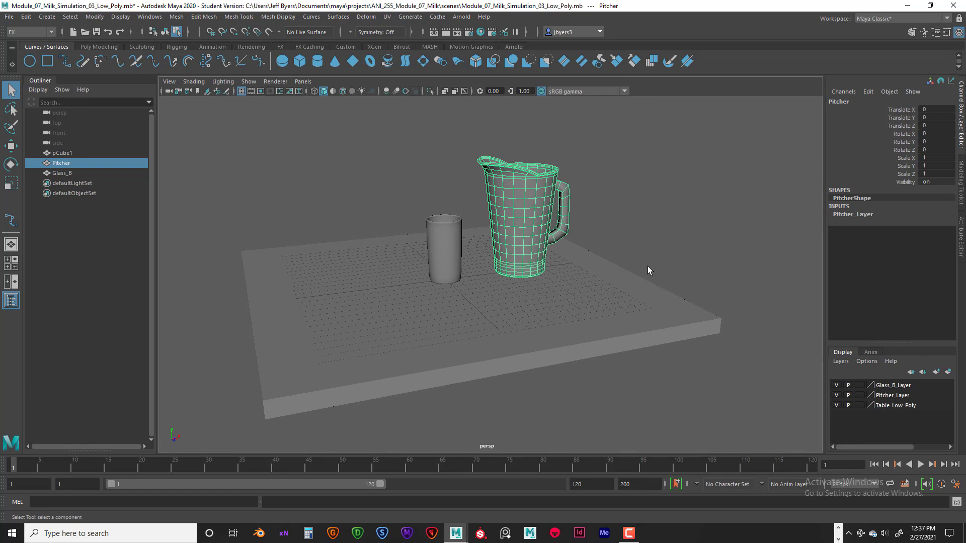
pyautogui.keyDown('alt'); pyautogui.moveTo(647, 267); pyautogui.dragTo(428, 233); pyautogui.keyUp('alt')
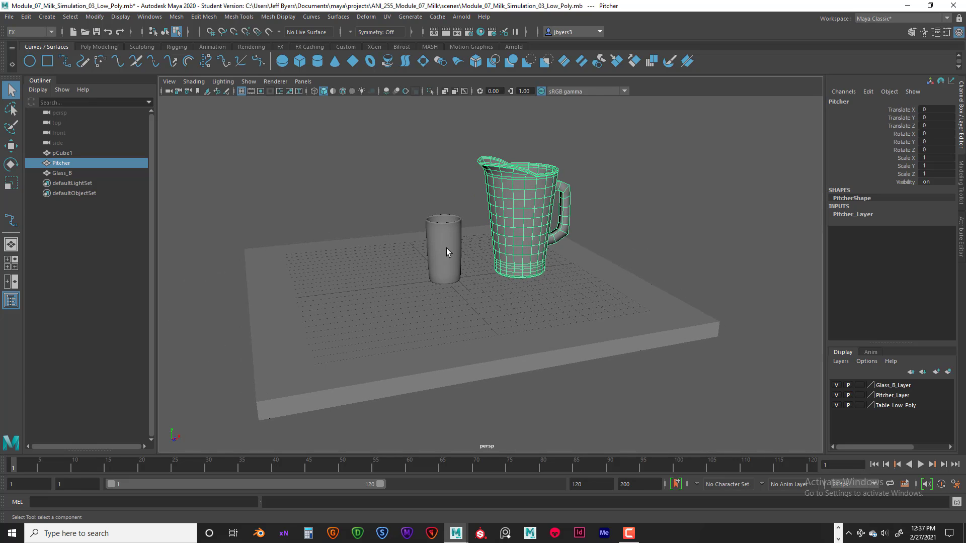
# Select the glass and switch to the front view with the glass and pitcher both framed.
pyautogui.rightClick(445, 244)
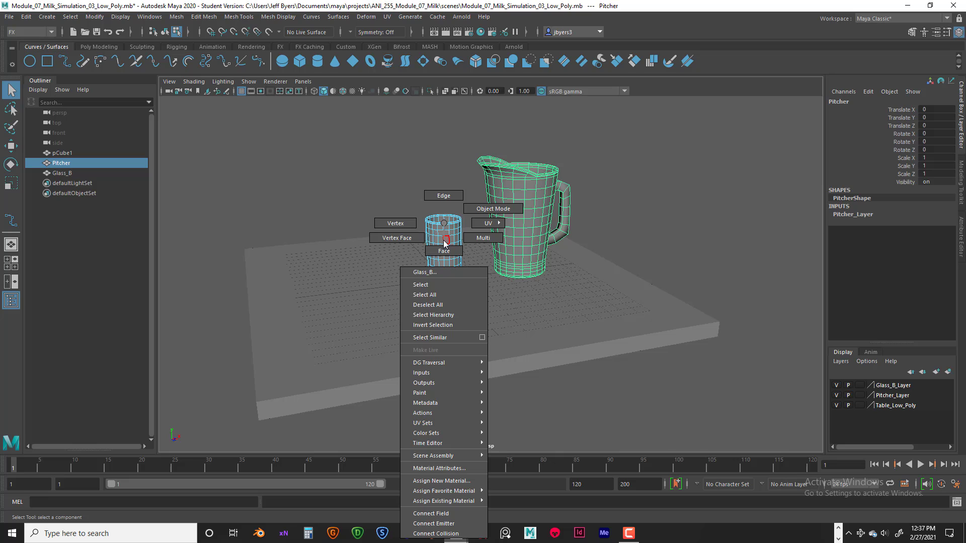
pyautogui.click(439, 285)
pyautogui.keyDown('alt'); pyautogui.moveTo(600, 252); pyautogui.dragTo(508, 251); pyautogui.keyUp('alt')
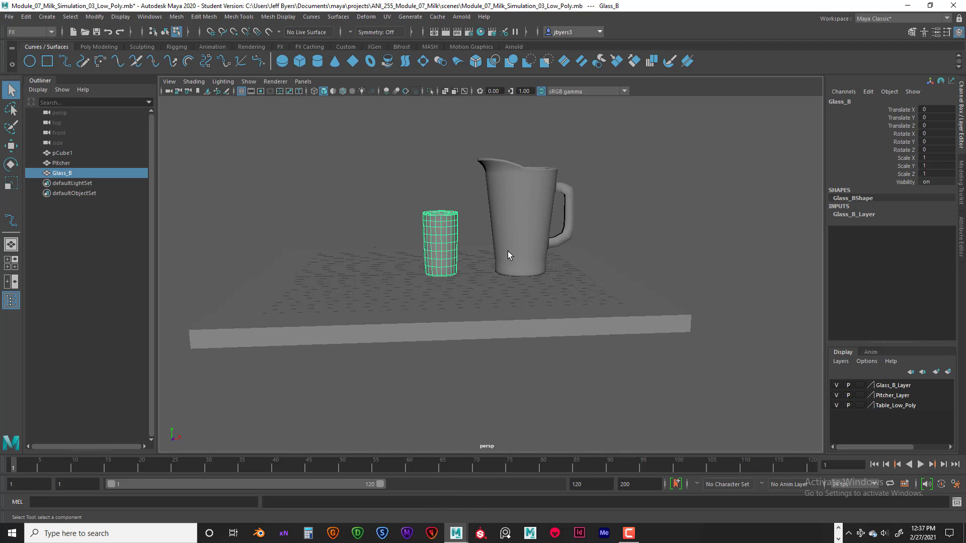
pyautogui.press('space')
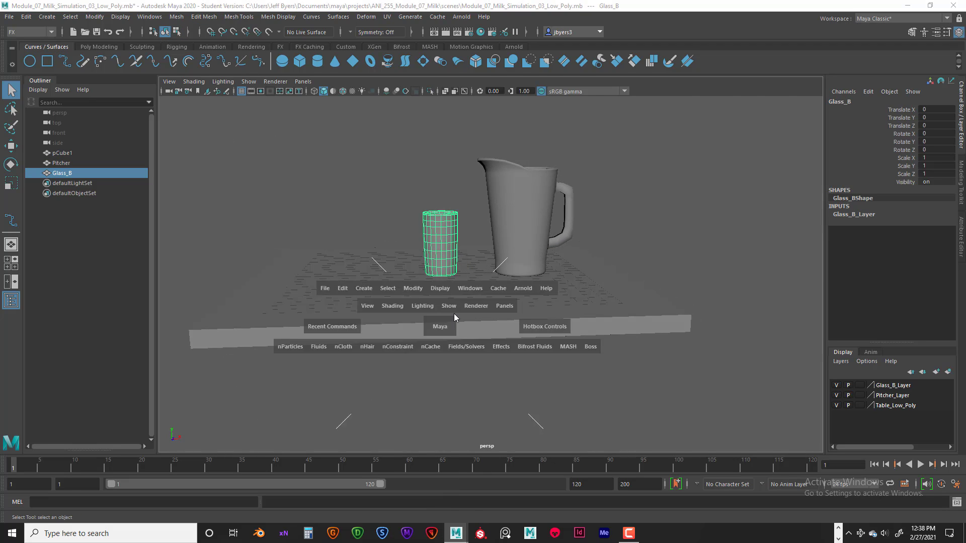
pyautogui.press('space')
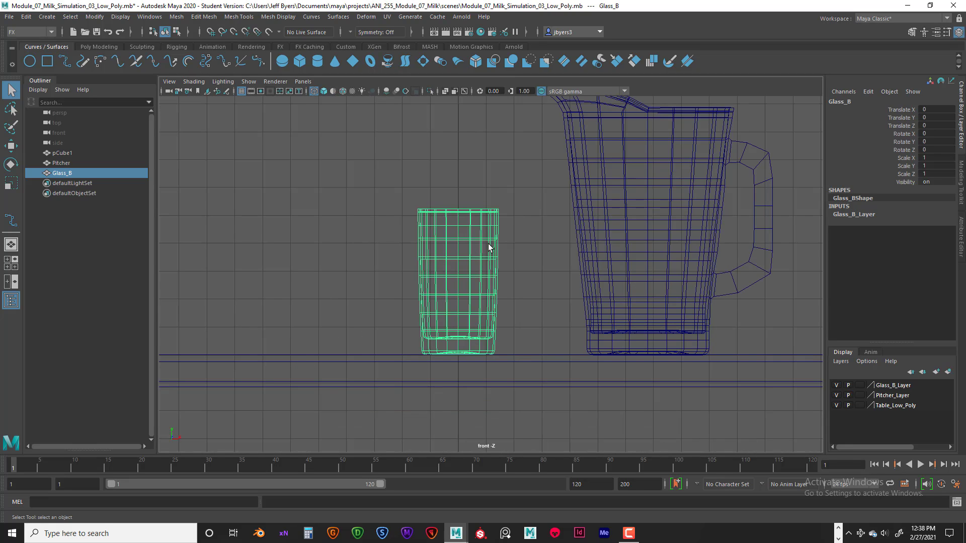
pyautogui.keyDown('alt'); pyautogui.moveTo(488, 244); pyautogui.dragTo(416, 273, button='middle'); pyautogui.keyUp('alt')
pyautogui.keyDown('alt'); pyautogui.moveTo(460, 258); pyautogui.dragTo(450, 254, button='right'); pyautogui.keyUp('alt')
pyautogui.keyDown('alt'); pyautogui.moveTo(442, 246); pyautogui.dragTo(437, 256, button='middle'); pyautogui.keyUp('alt')
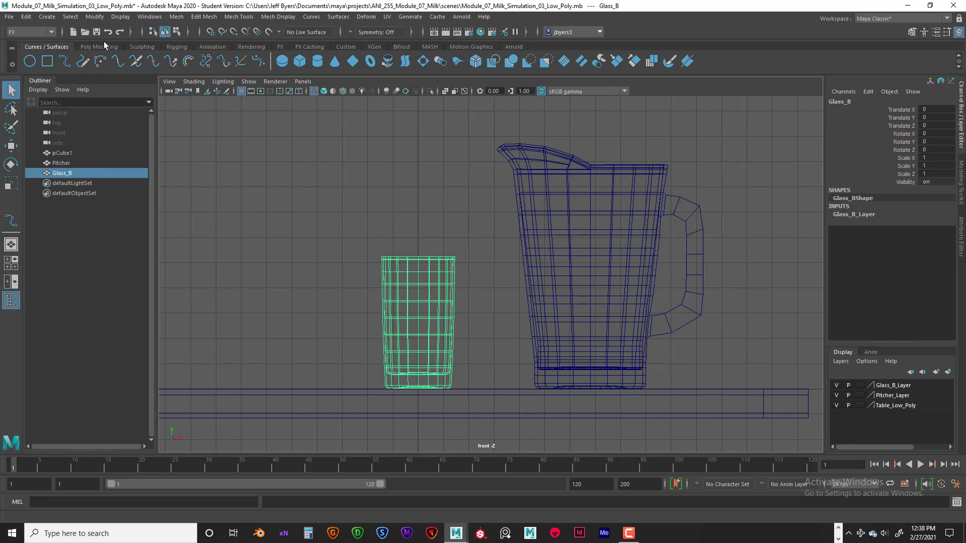
# Start an EP curve with its first point snapped to the grid origin at the centre of the glass's base.
pyautogui.click(65, 62)
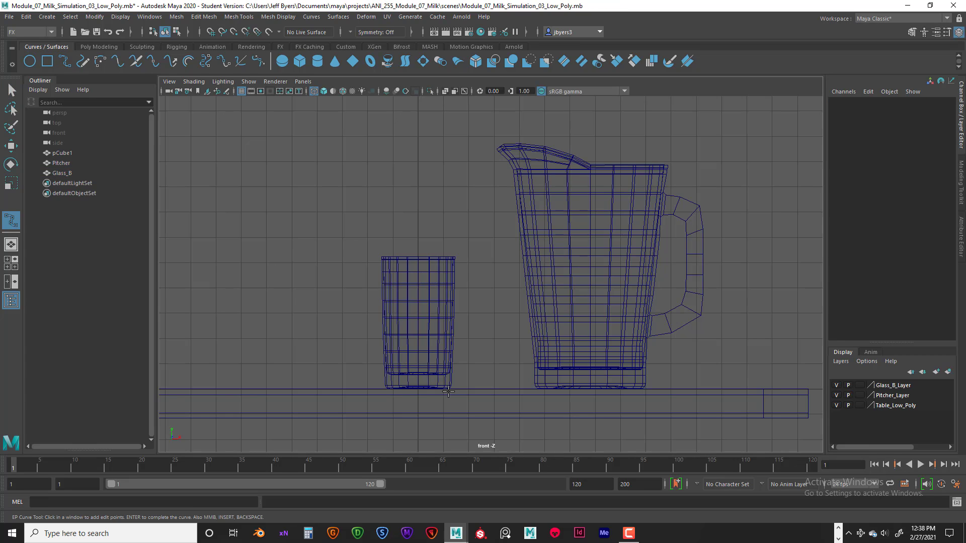
pyautogui.scroll(2, 449, 392)
pyautogui.keyDown('alt'); pyautogui.moveTo(447, 383); pyautogui.dragTo(478, 251, button='middle'); pyautogui.keyUp('alt')
pyautogui.scroll(1, 479, 292)
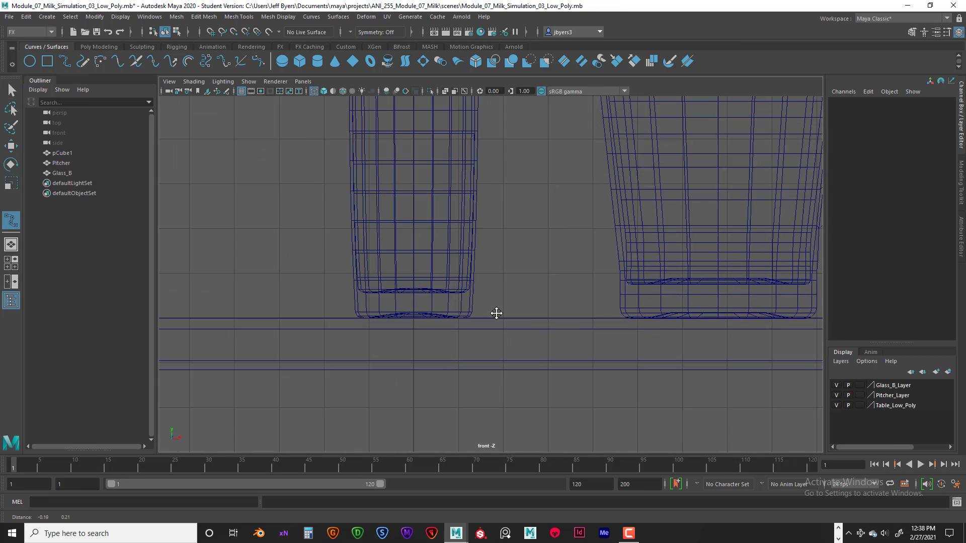
pyautogui.keyDown('alt'); pyautogui.moveTo(496, 315); pyautogui.dragTo(534, 428, button='middle'); pyautogui.keyUp('alt')
pyautogui.scroll(1, 516, 341)
pyautogui.keyDown('alt'); pyautogui.moveTo(517, 341); pyautogui.dragTo(522, 341, button='middle'); pyautogui.keyUp('alt')
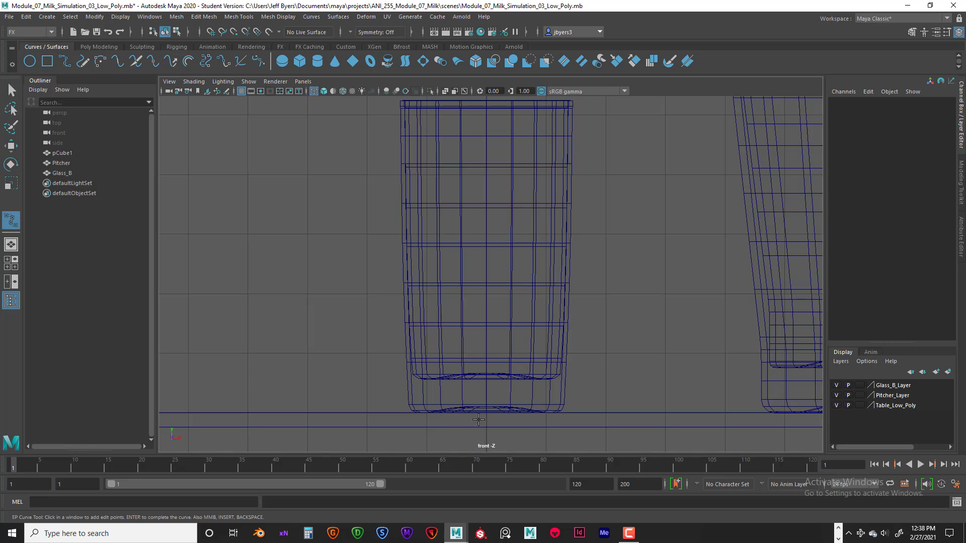
pyautogui.scroll(-2, 488, 207)
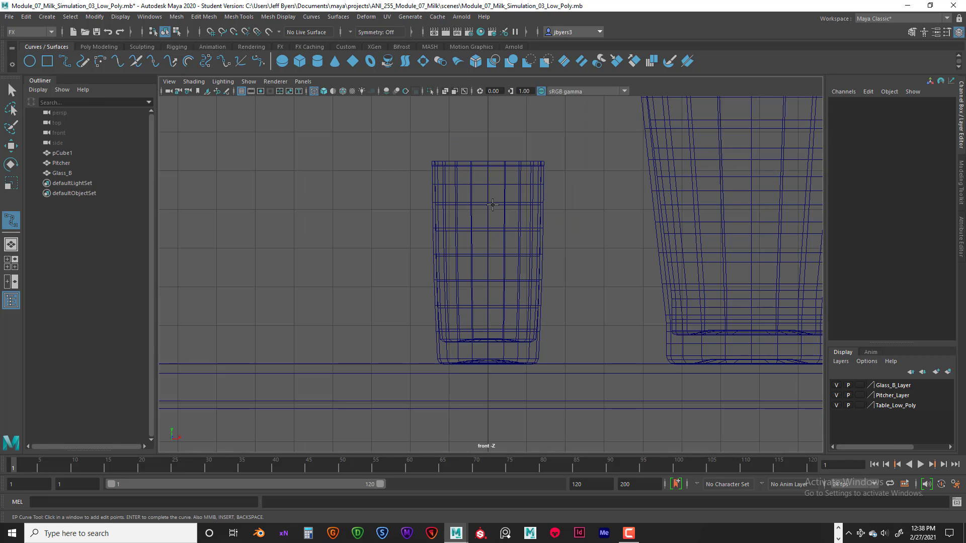
pyautogui.scroll(1, 468, 254)
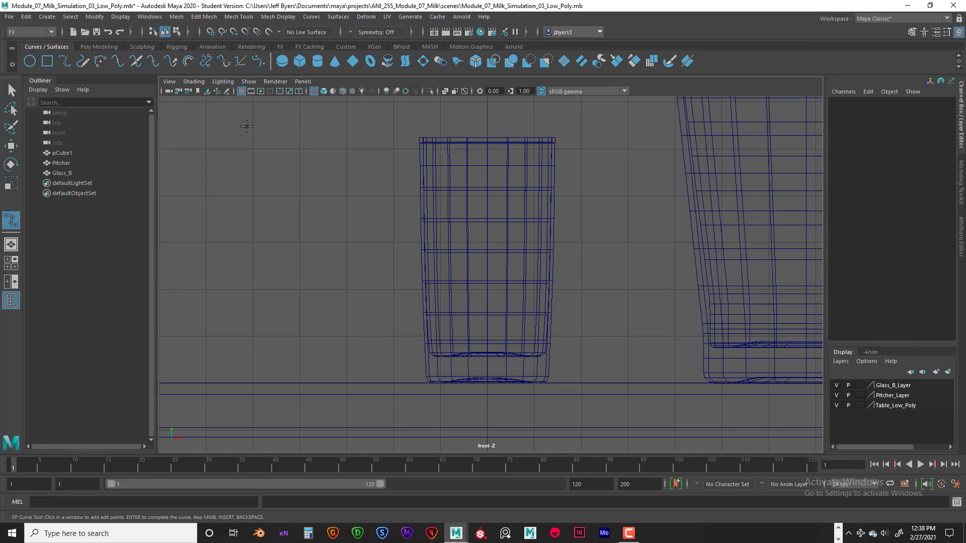
pyautogui.click(210, 32)
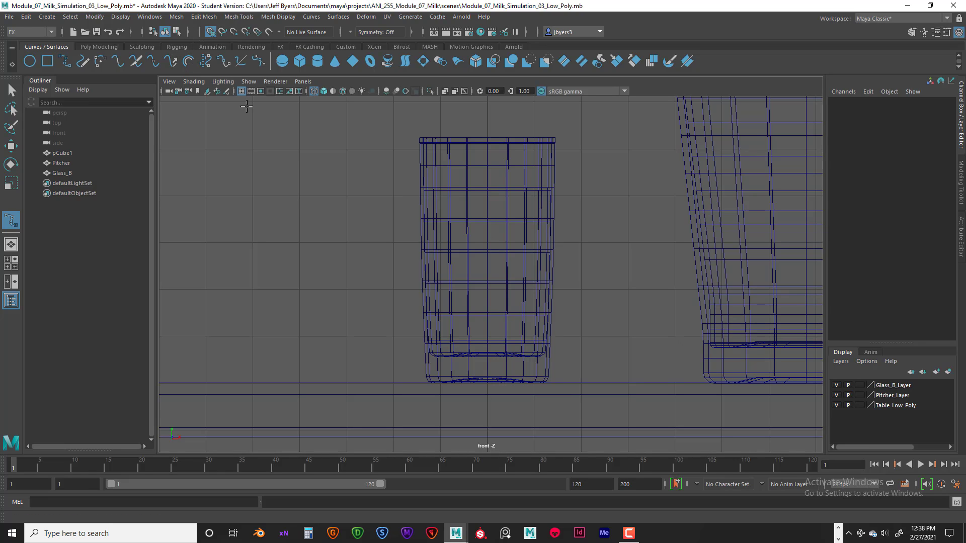
pyautogui.click(487, 383)
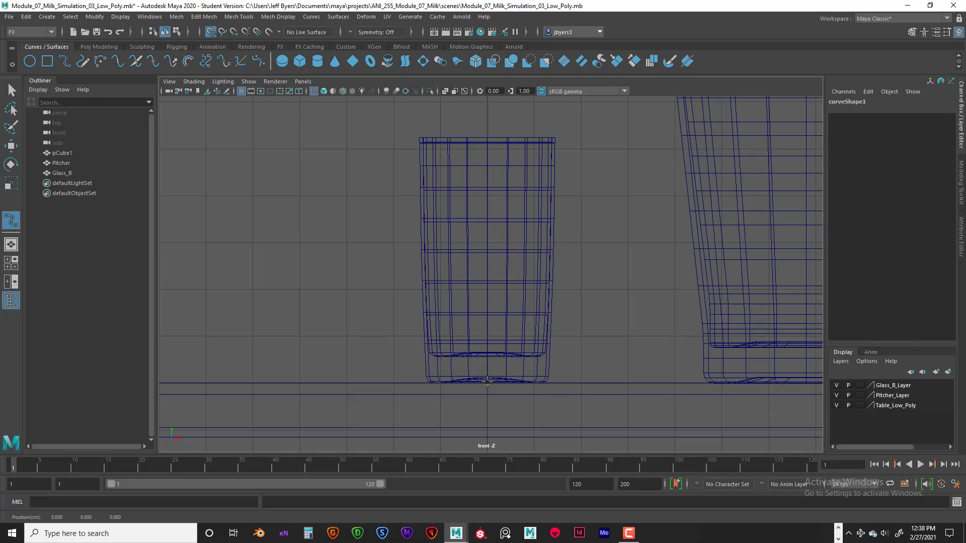
# Turn off grid snapping and trace the EP curve along the glass's outer base and up its right outer wall.
pyautogui.click(210, 32)
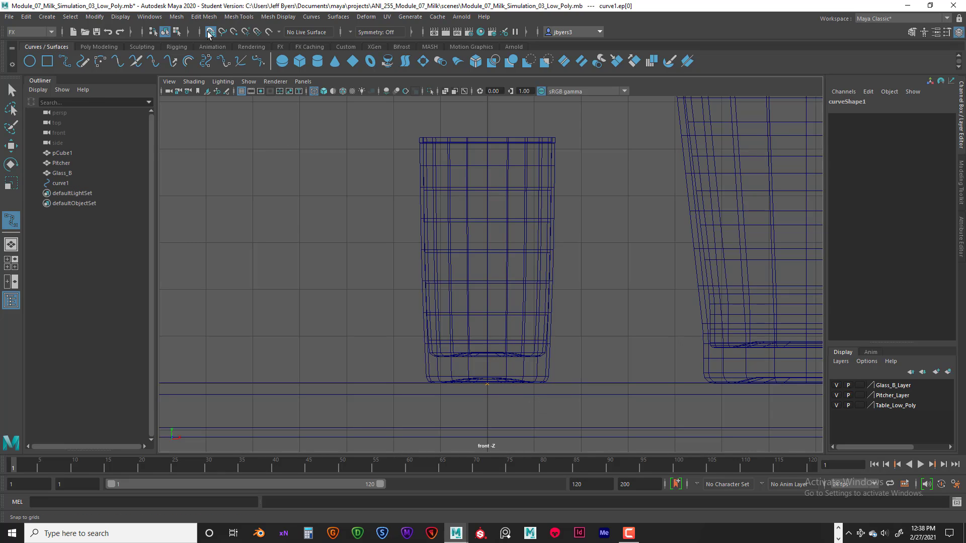
pyautogui.click(506, 382)
pyautogui.click(545, 381)
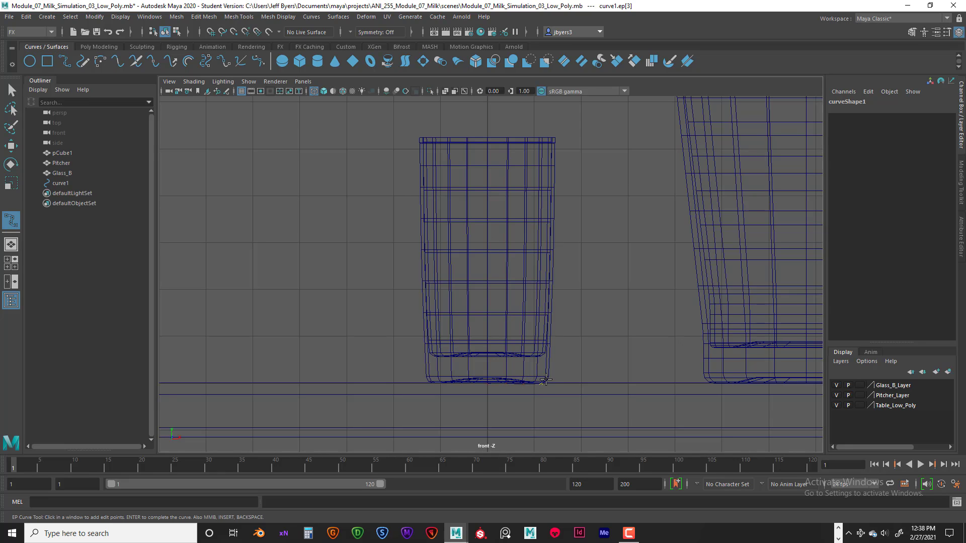
pyautogui.click(551, 342)
pyautogui.click(551, 313)
pyautogui.click(552, 281)
pyautogui.click(554, 248)
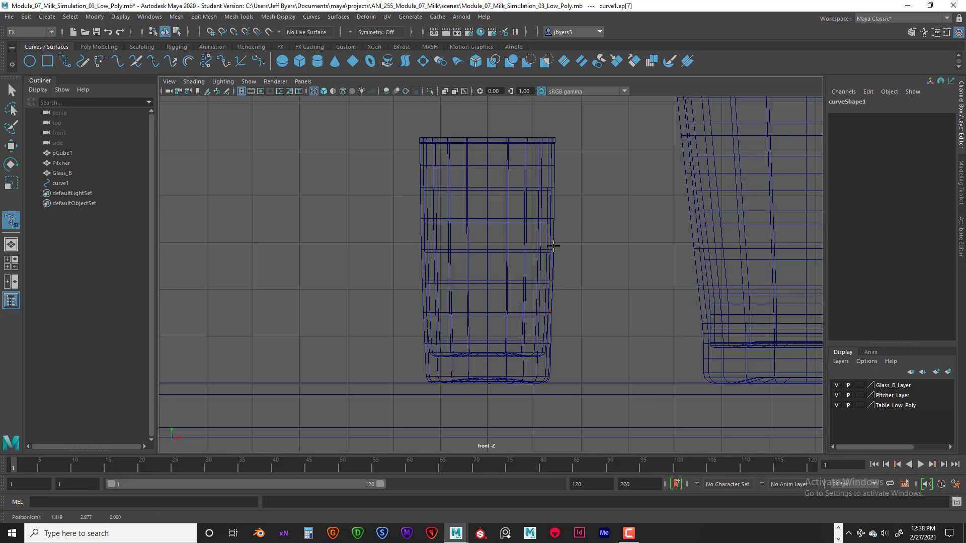
pyautogui.click(556, 186)
pyautogui.click(555, 164)
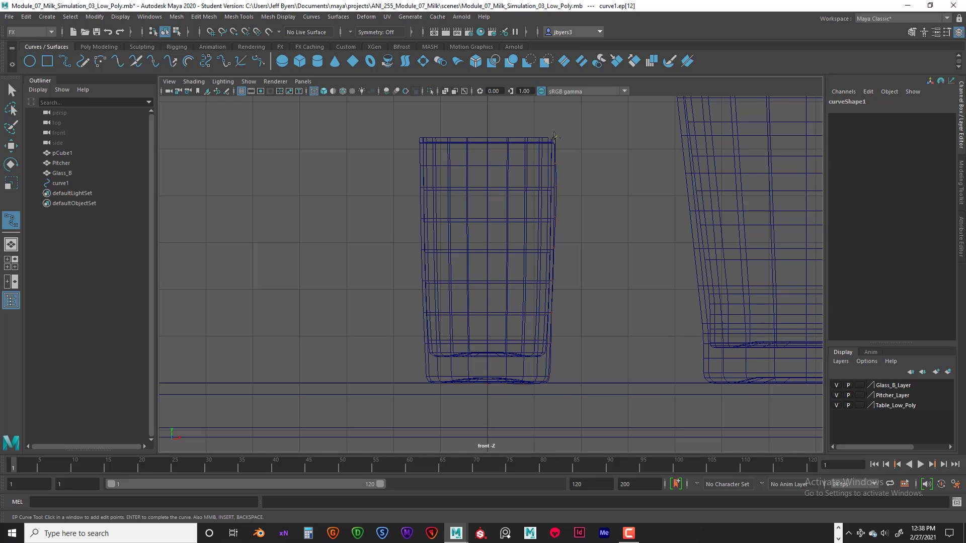
# Continue the EP curve over the glass's rim from the outer edge to the inner edge.
pyautogui.scroll(3, 578, 188)
pyautogui.keyDown('alt'); pyautogui.moveTo(578, 191); pyautogui.dragTo(523, 323, button='middle'); pyautogui.keyUp('alt')
pyautogui.scroll(4, 525, 325)
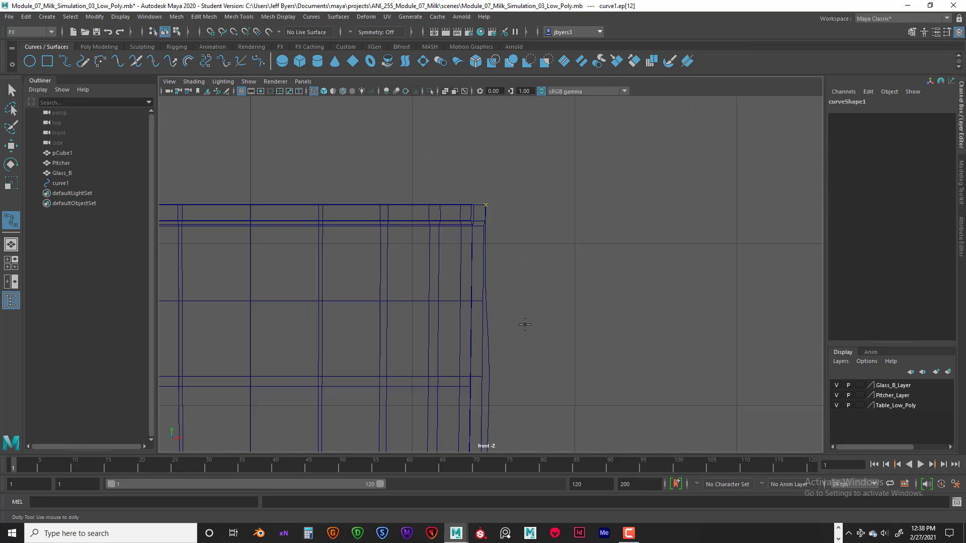
pyautogui.scroll(2, 524, 325)
pyautogui.keyDown('alt'); pyautogui.moveTo(504, 221); pyautogui.dragTo(531, 318, button='middle'); pyautogui.keyUp('alt')
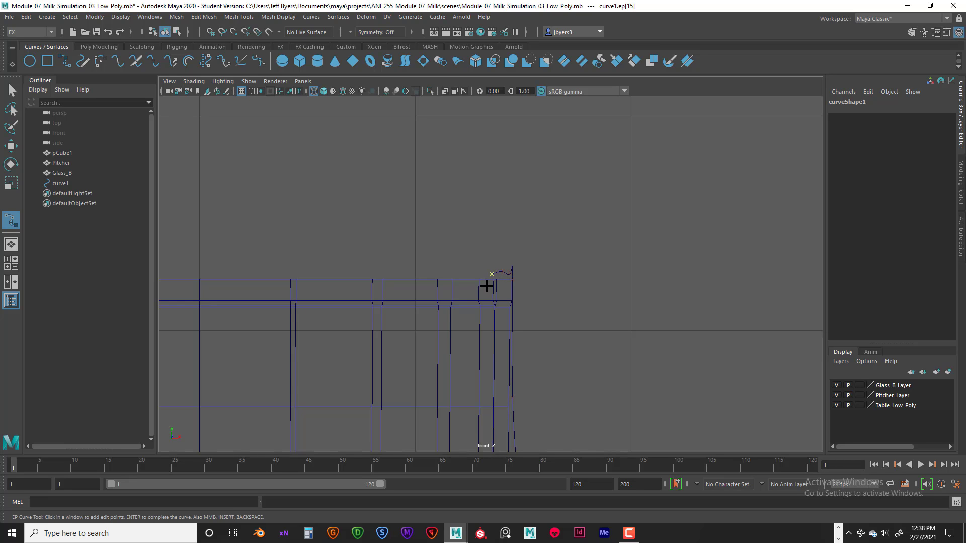
# Continue the EP curve down to the glass's inner bottom corner and along its inner floor toward the centre.
pyautogui.scroll(-5, 511, 328)
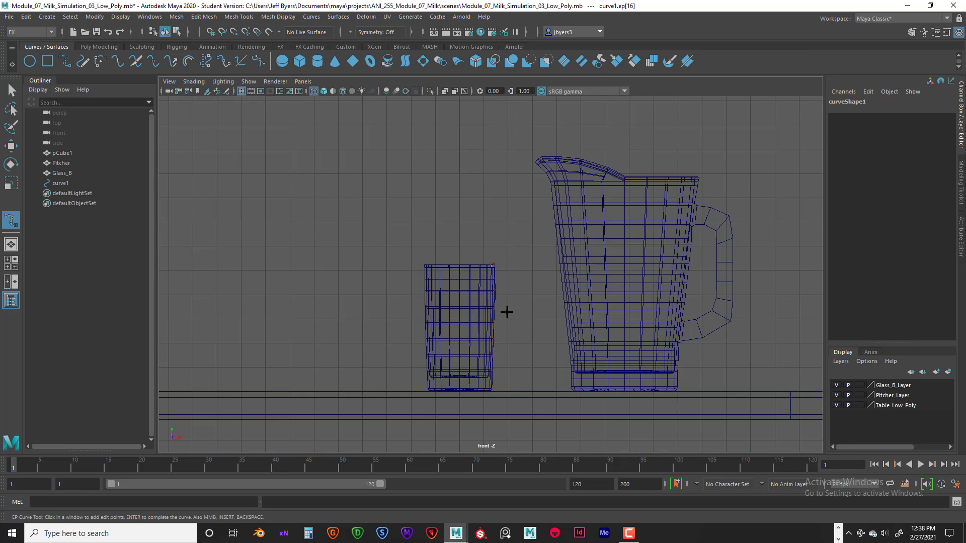
pyautogui.scroll(5, 490, 312)
pyautogui.scroll(4, 491, 312)
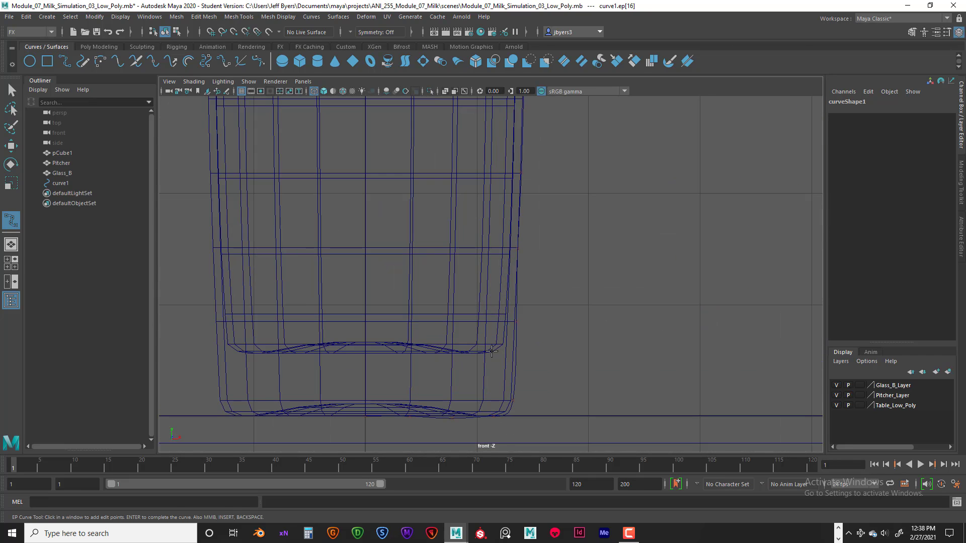
pyautogui.click(497, 341)
pyautogui.click(490, 348)
pyautogui.click(475, 352)
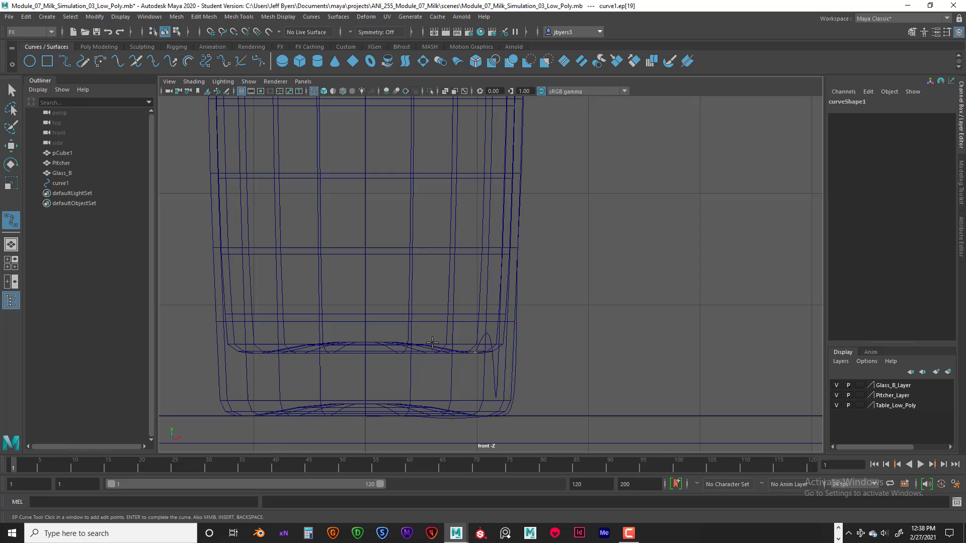
pyautogui.click(405, 344)
# Turn on grid snapping, place the last EP curve point on the glass's centre line, and finish the curve.
pyautogui.click(212, 32)
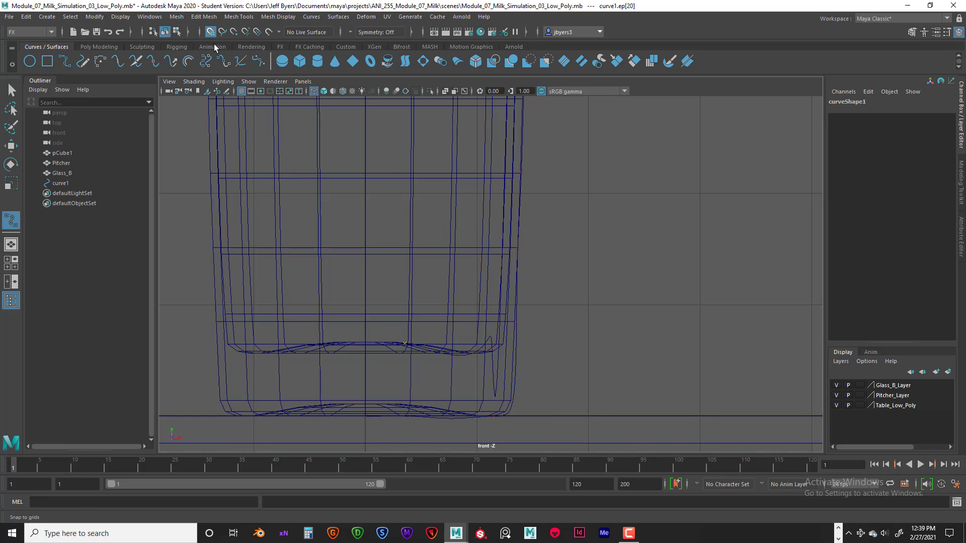
pyautogui.click(365, 342)
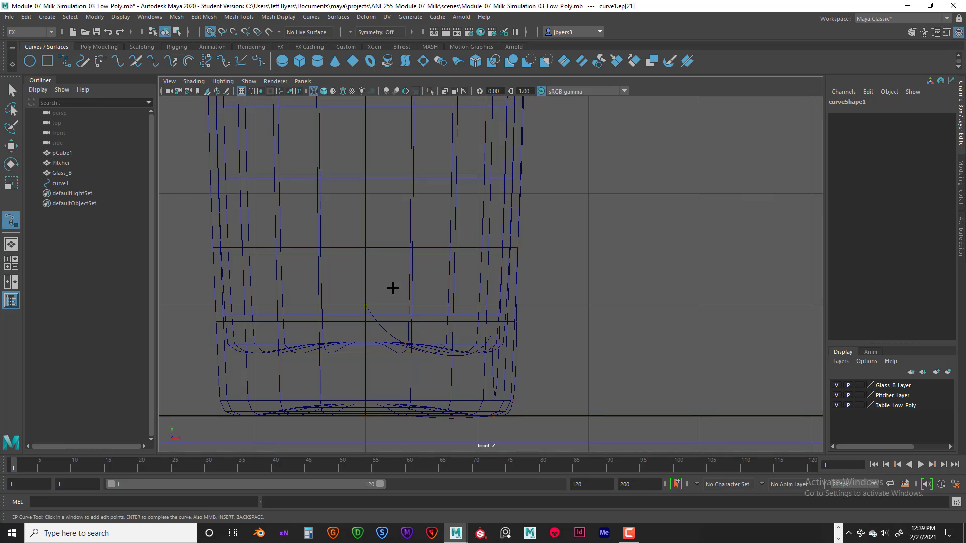
pyautogui.press('q')
# Display the curve's control vertices and lower its end vertex along the centre line onto the glass's inner floor.
pyautogui.scroll(-6, 504, 257)
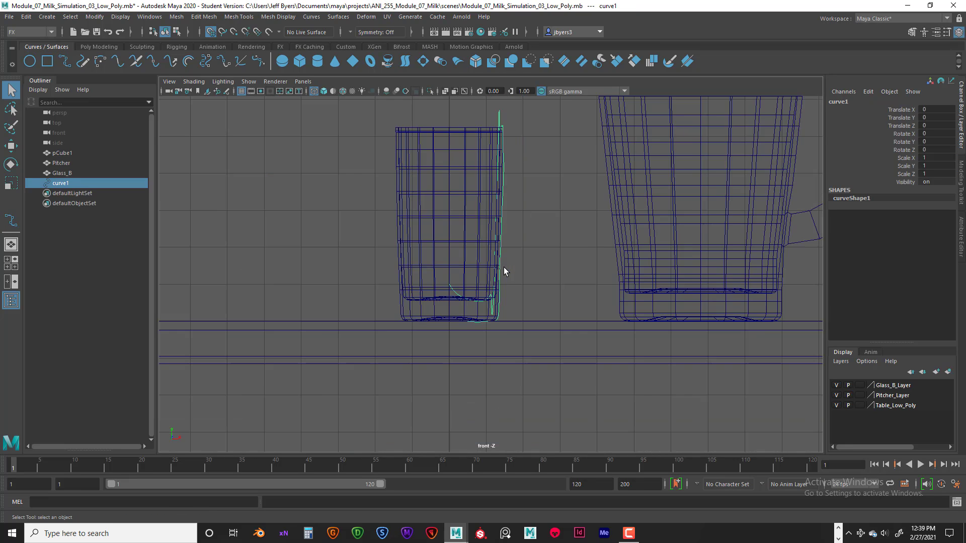
pyautogui.keyDown('alt'); pyautogui.moveTo(468, 213); pyautogui.dragTo(417, 311, button='middle'); pyautogui.keyUp('alt')
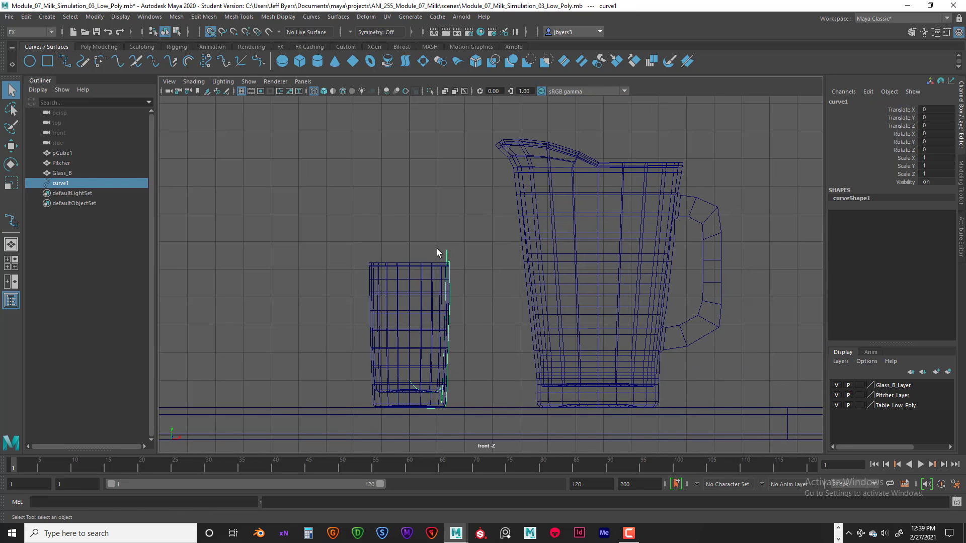
pyautogui.rightClick(457, 249)
pyautogui.click(398, 251)
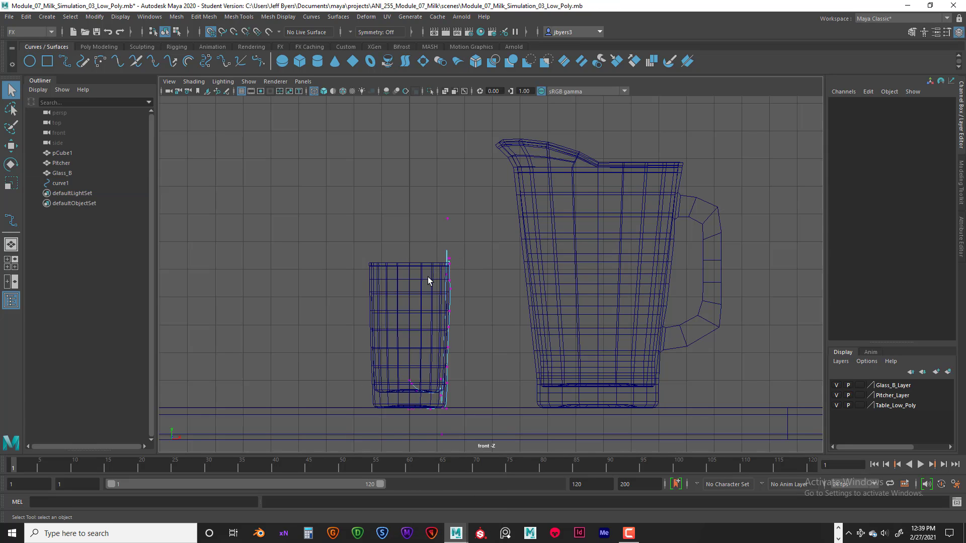
pyautogui.scroll(5, 428, 276)
pyautogui.keyDown('alt'); pyautogui.moveTo(431, 313); pyautogui.dragTo(519, 38, button='middle'); pyautogui.keyUp('alt')
pyautogui.scroll(6, 476, 183)
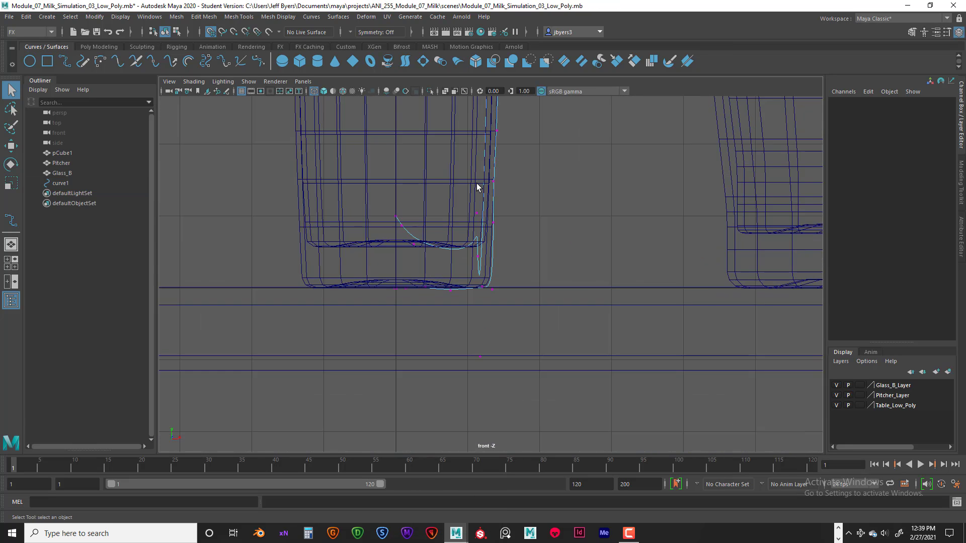
pyautogui.keyDown('alt'); pyautogui.moveTo(408, 175); pyautogui.dragTo(479, 222, button='middle'); pyautogui.keyUp('alt')
pyautogui.scroll(3, 465, 154)
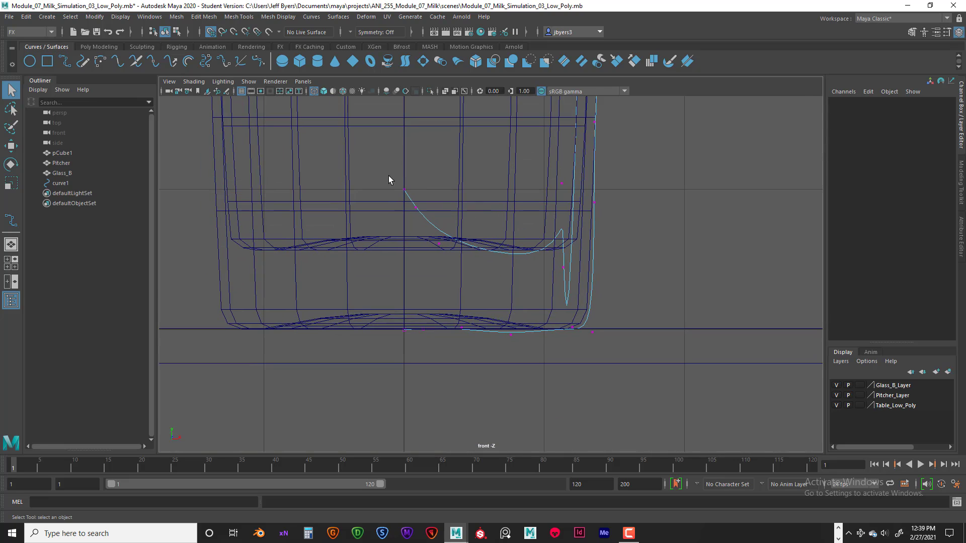
pyautogui.click(405, 190)
pyautogui.press('w')
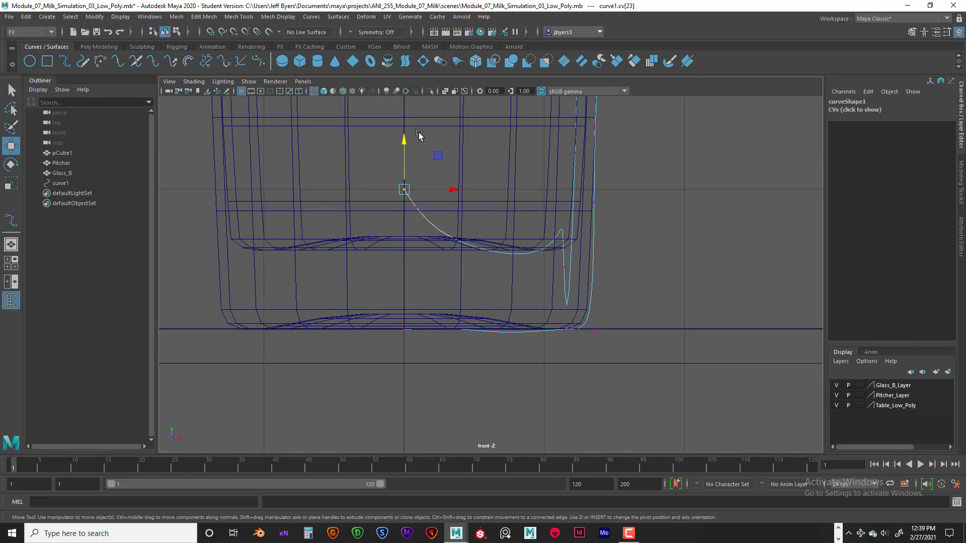
pyautogui.moveTo(404, 141); pyautogui.dragTo(418, 208)
# Move the control vertices near the inner floor and inner bottom corner to reshape the curve toward the glass's inside.
pyautogui.click(416, 207)
pyautogui.click(439, 244)
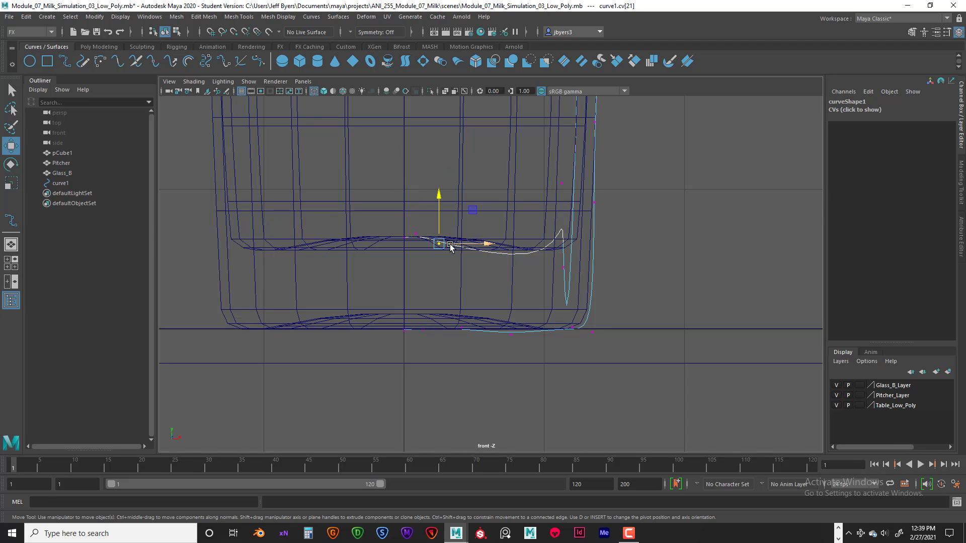
pyautogui.moveTo(439, 244); pyautogui.dragTo(471, 240)
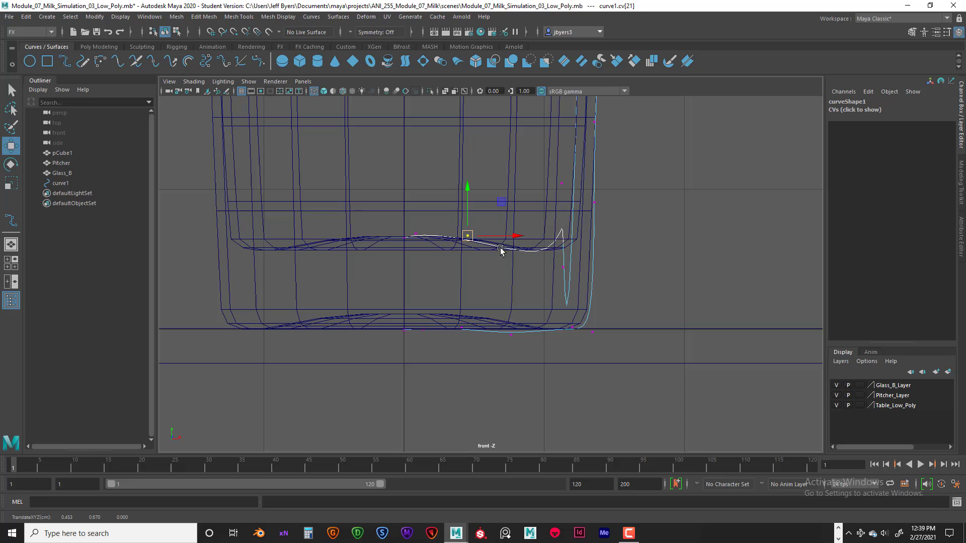
pyautogui.click(562, 272)
pyautogui.moveTo(562, 272); pyautogui.dragTo(527, 273)
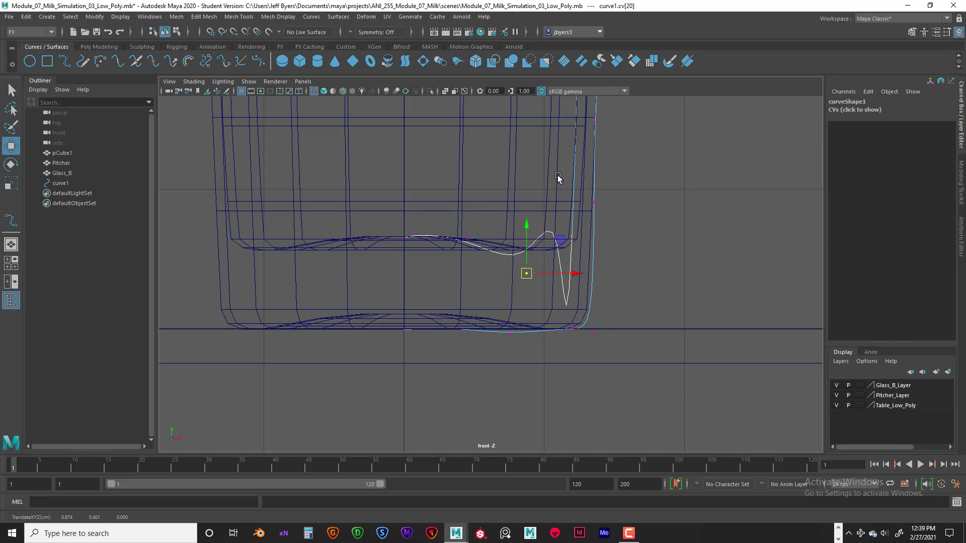
pyautogui.click(558, 185)
pyautogui.moveTo(559, 184)
pyautogui.mouseDown()
pyautogui.moveTo(557, 235)
pyautogui.moveTo(555, 203)
pyautogui.mouseUp()
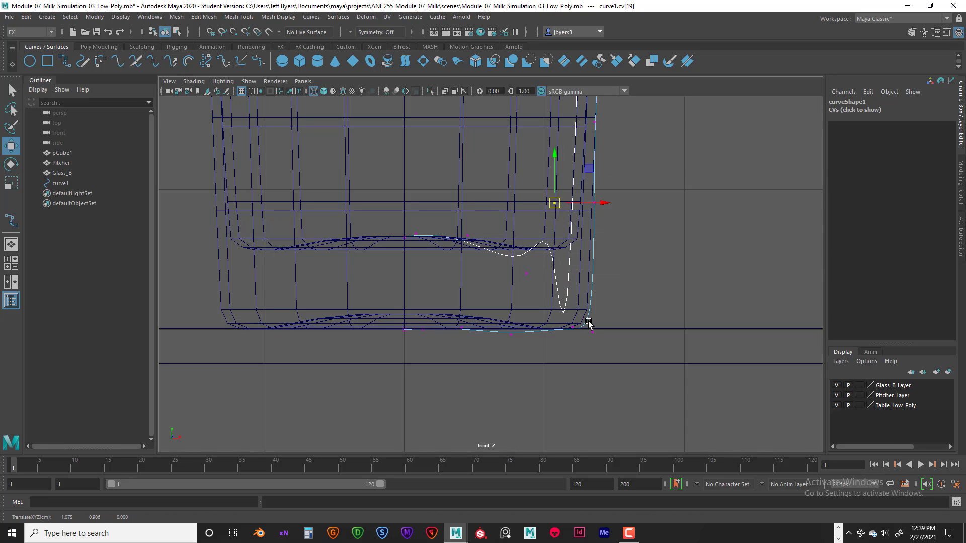
# Adjust the outer base corner vertex and shift the two inner corner vertices inward along the inner floor.
pyautogui.click(588, 324)
pyautogui.moveTo(589, 324)
pyautogui.mouseDown()
pyautogui.moveTo(604, 334)
pyautogui.moveTo(582, 334)
pyautogui.moveTo(575, 312)
pyautogui.moveTo(577, 329)
pyautogui.mouseUp()
pyautogui.moveTo(525, 267); pyautogui.dragTo(539, 292)
pyautogui.moveTo(526, 275); pyautogui.dragTo(482, 260)
pyautogui.moveTo(541, 190); pyautogui.dragTo(563, 214)
pyautogui.moveTo(554, 204); pyautogui.dragTo(540, 215)
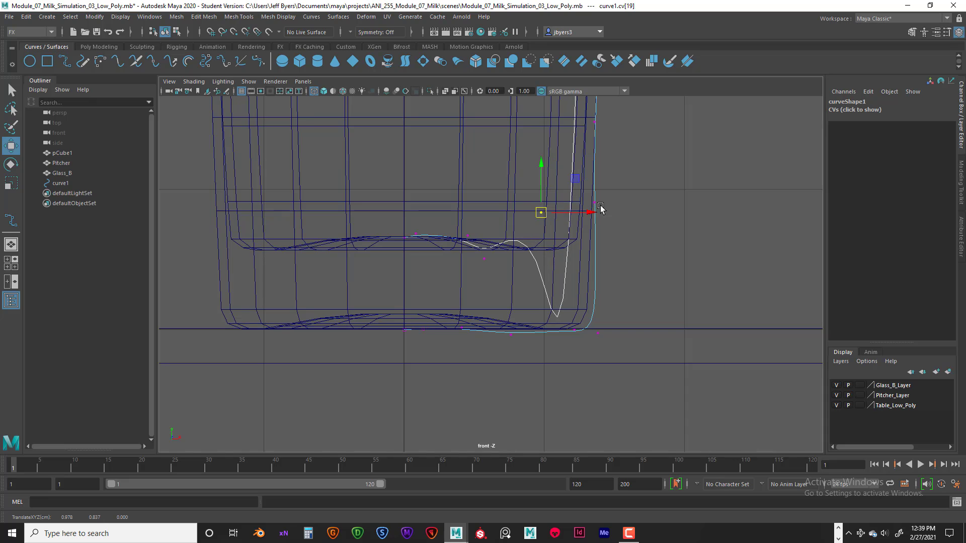
# Reposition the control vertices at the outer base corner so the curve rounds the glass's bottom edge.
pyautogui.moveTo(595, 325); pyautogui.dragTo(610, 340)
pyautogui.moveTo(603, 334)
pyautogui.mouseDown()
pyautogui.moveTo(594, 332)
pyautogui.moveTo(602, 337)
pyautogui.mouseUp()
pyautogui.moveTo(572, 322); pyautogui.dragTo(582, 337)
pyautogui.moveTo(578, 332); pyautogui.dragTo(574, 332)
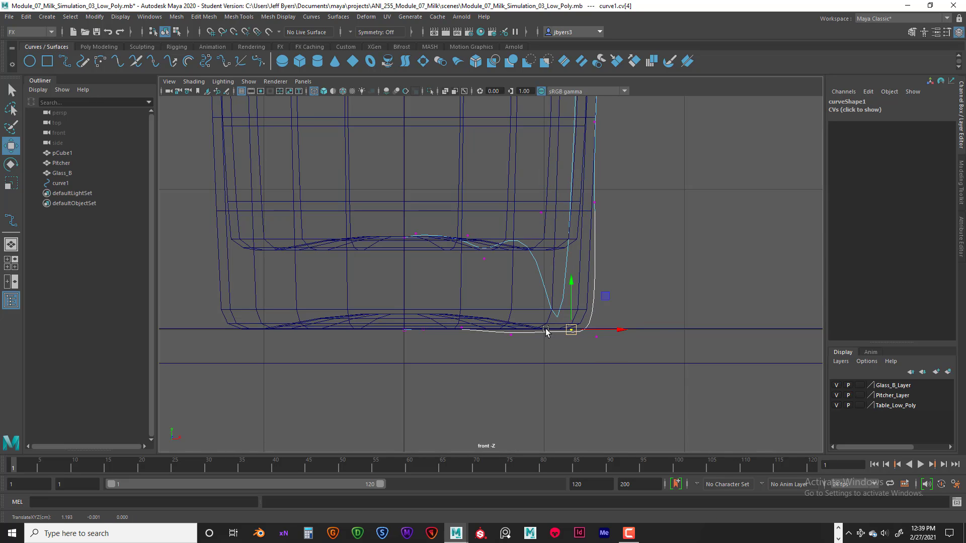
# Pull the spiking control vertex up to the inner wall and move the neighbouring vertices to smooth the inner bottom corner.
pyautogui.moveTo(503, 323); pyautogui.dragTo(511, 187)
pyautogui.scroll(-8, 604, 315)
pyautogui.scroll(3, 575, 316)
pyautogui.scroll(4, 516, 302)
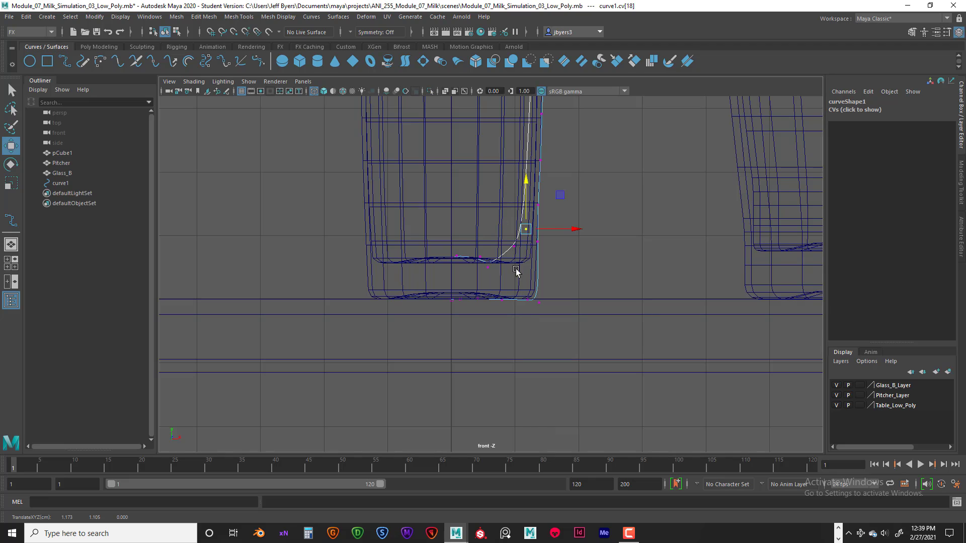
pyautogui.moveTo(518, 259); pyautogui.dragTo(510, 242)
pyautogui.moveTo(514, 247); pyautogui.dragTo(490, 253)
# Fine-tune the inner floor and inner wall vertices so the curve follows the glass's rounded inner bottom corner.
pyautogui.scroll(4, 491, 274)
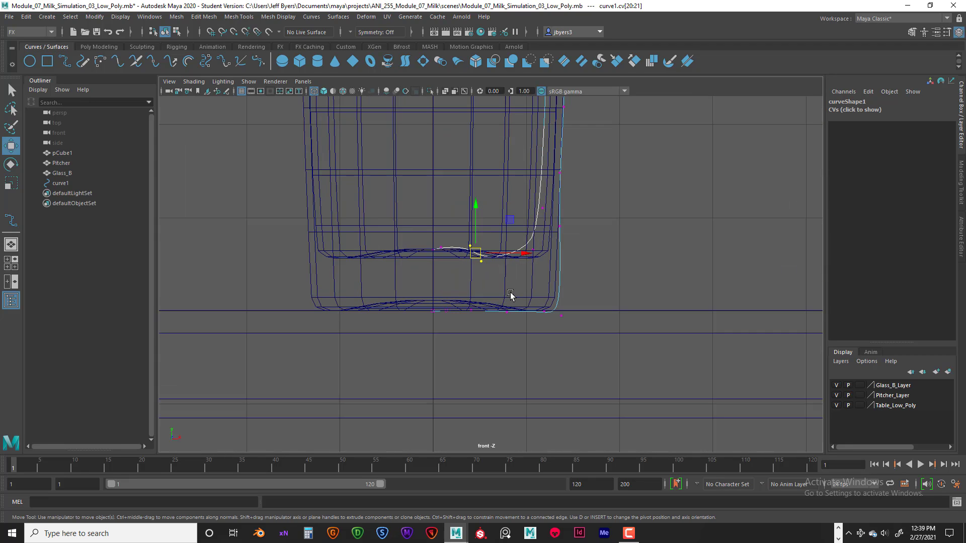
pyautogui.scroll(2, 489, 274)
pyautogui.click(504, 243)
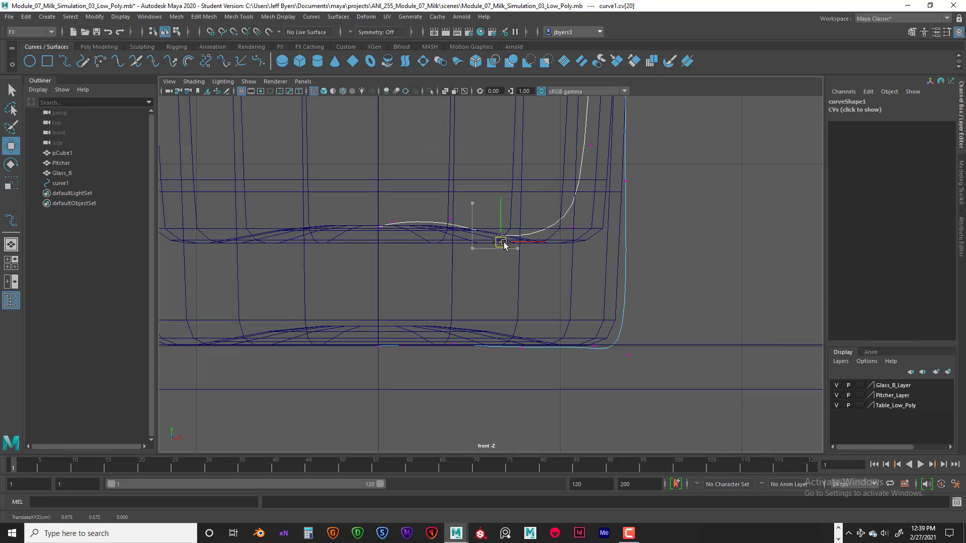
pyautogui.click(574, 227)
pyautogui.moveTo(575, 227); pyautogui.dragTo(579, 238)
pyautogui.click(587, 139)
pyautogui.moveTo(593, 146); pyautogui.dragTo(605, 224)
# Bring the control vertex above the rim down to the inner wall and reposition the inner rim vertex.
pyautogui.keyDown('alt'); pyautogui.moveTo(673, 210); pyautogui.dragTo(678, 356, button='middle'); pyautogui.keyUp('alt')
pyautogui.scroll(-9, 670, 238)
pyautogui.scroll(4, 644, 314)
pyautogui.keyDown('alt'); pyautogui.moveTo(667, 237); pyautogui.dragTo(560, 268, button='middle'); pyautogui.keyUp('alt')
pyautogui.moveTo(521, 267); pyautogui.dragTo(490, 285)
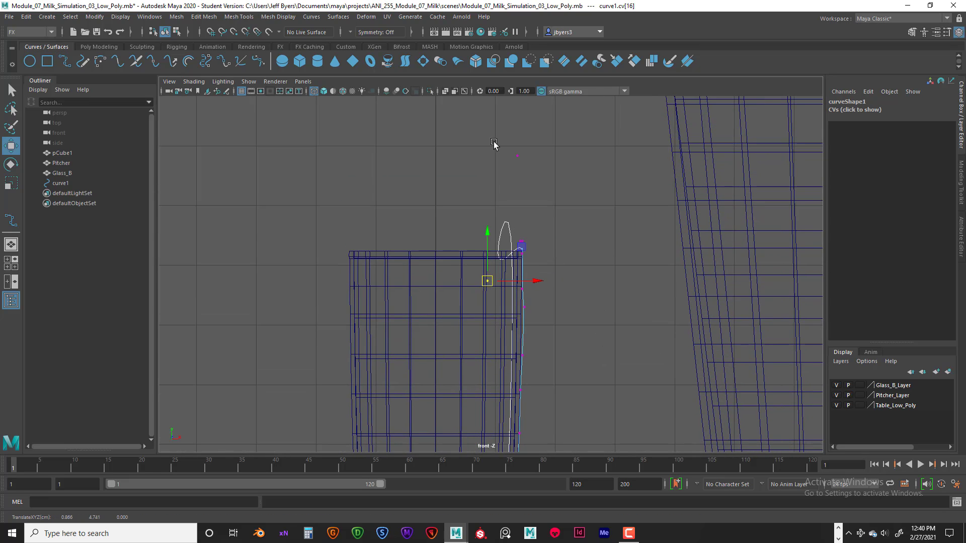
pyautogui.click(517, 156)
pyautogui.moveTo(517, 156); pyautogui.dragTo(510, 308)
pyautogui.moveTo(473, 275); pyautogui.dragTo(494, 289)
pyautogui.moveTo(487, 283); pyautogui.dragTo(499, 256)
# Spread the overlapping control vertices at the rim's outer edge to round the curve over the top.
pyautogui.scroll(7, 573, 264)
pyautogui.keyDown('alt'); pyautogui.moveTo(596, 218); pyautogui.dragTo(552, 291, button='middle'); pyautogui.keyUp('alt')
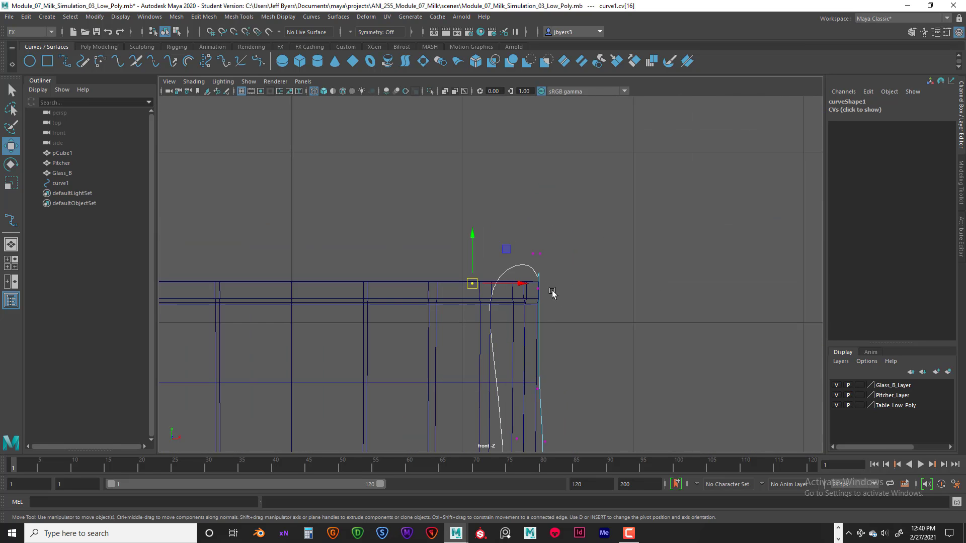
pyautogui.click(539, 253)
pyautogui.moveTo(539, 253); pyautogui.dragTo(557, 272)
pyautogui.moveTo(527, 300); pyautogui.dragTo(546, 273)
pyautogui.moveTo(522, 233); pyautogui.dragTo(540, 262)
pyautogui.moveTo(535, 253); pyautogui.dragTo(537, 262)
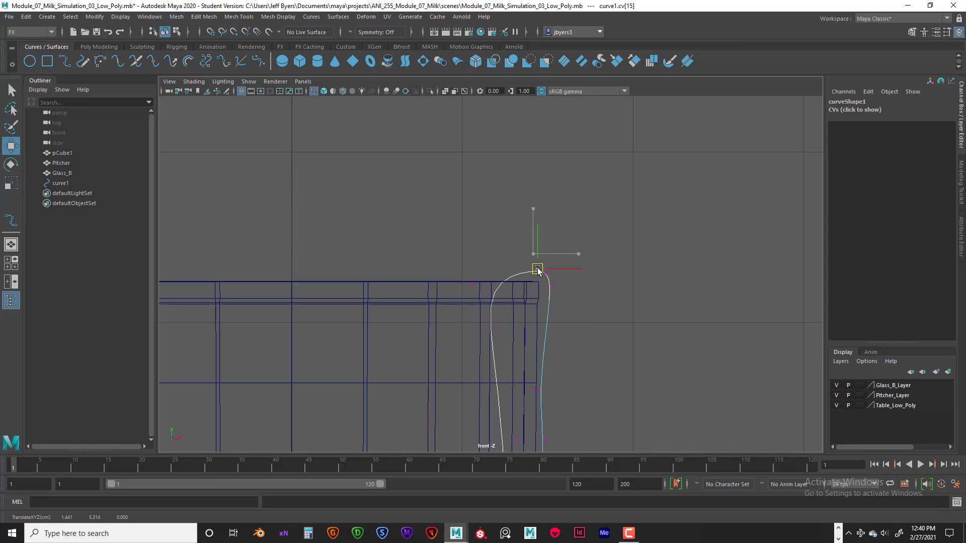
# Move the rim control vertices to the glass's inner and outer edges so the curve caps the wall's thickness.
pyautogui.moveTo(460, 277); pyautogui.dragTo(471, 284)
pyautogui.moveTo(509, 282)
pyautogui.mouseDown()
pyautogui.moveTo(542, 275)
pyautogui.moveTo(525, 273)
pyautogui.mouseUp()
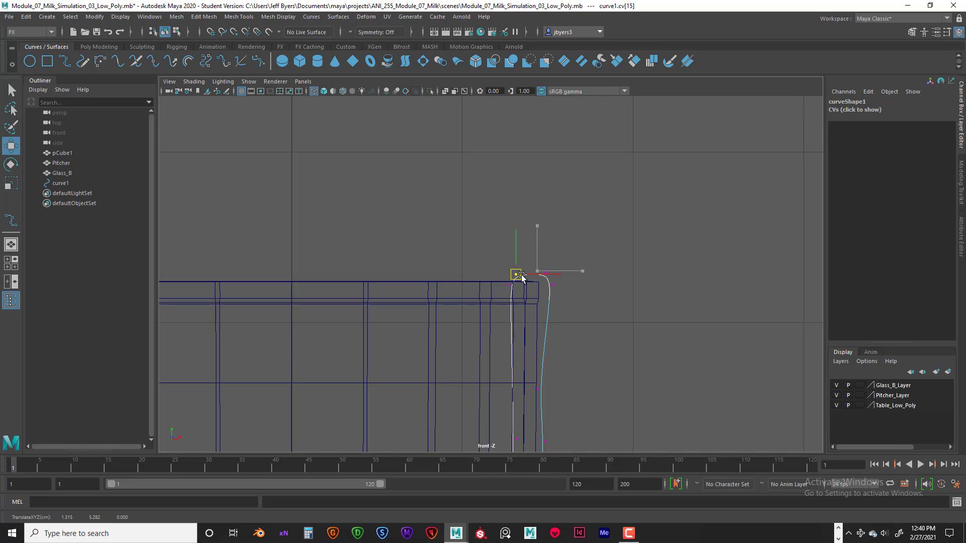
pyautogui.click(546, 273)
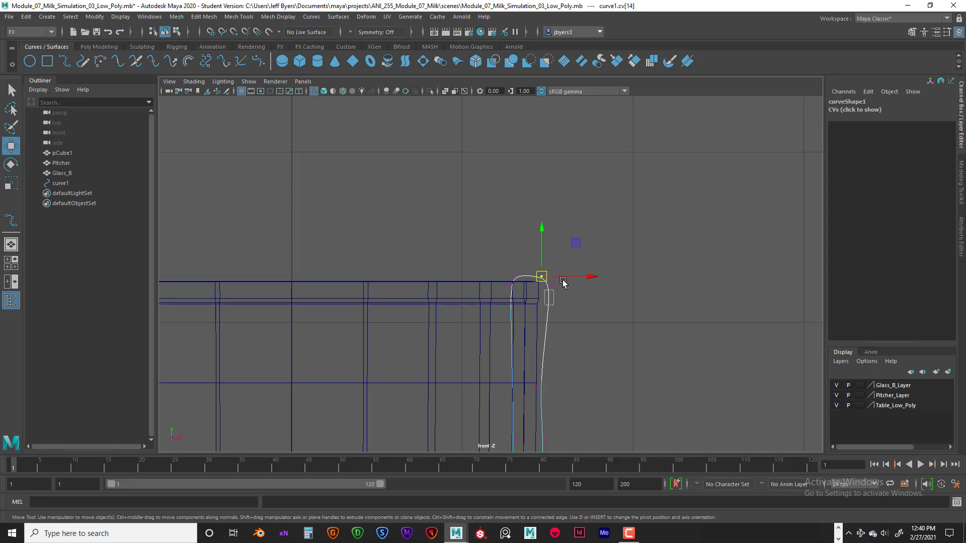
pyautogui.moveTo(553, 285); pyautogui.dragTo(516, 278)
pyautogui.click(514, 277)
pyautogui.click(514, 279)
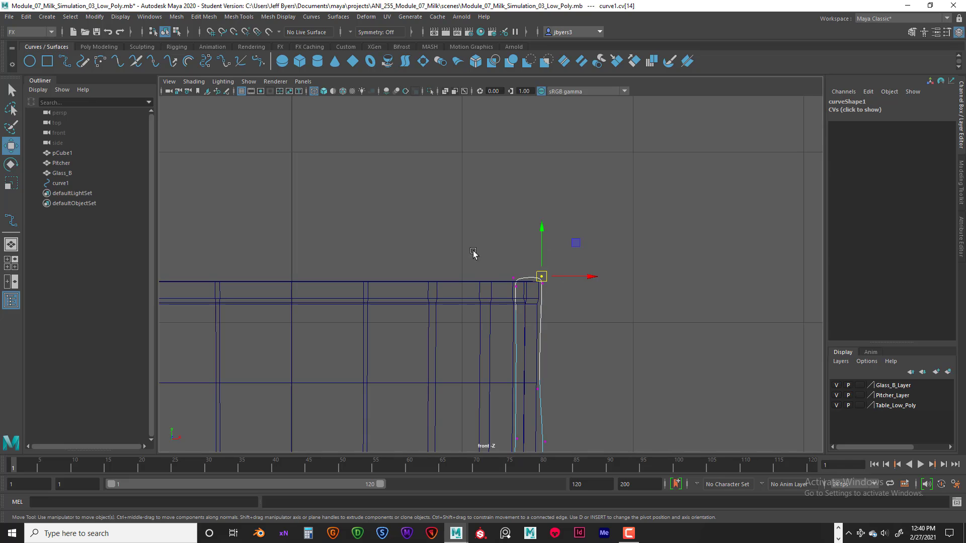
# Select the four rim control vertices together and lower them slightly to the glass's top edge.
pyautogui.moveTo(474, 255); pyautogui.dragTo(548, 293)
pyautogui.click(501, 259)
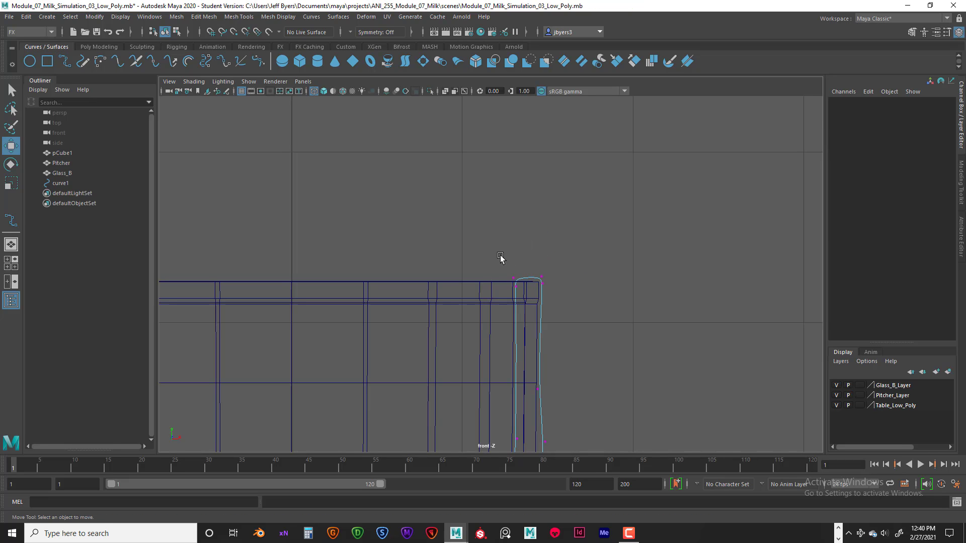
pyautogui.moveTo(500, 258); pyautogui.dragTo(558, 295)
pyautogui.moveTo(529, 244); pyautogui.dragTo(529, 248)
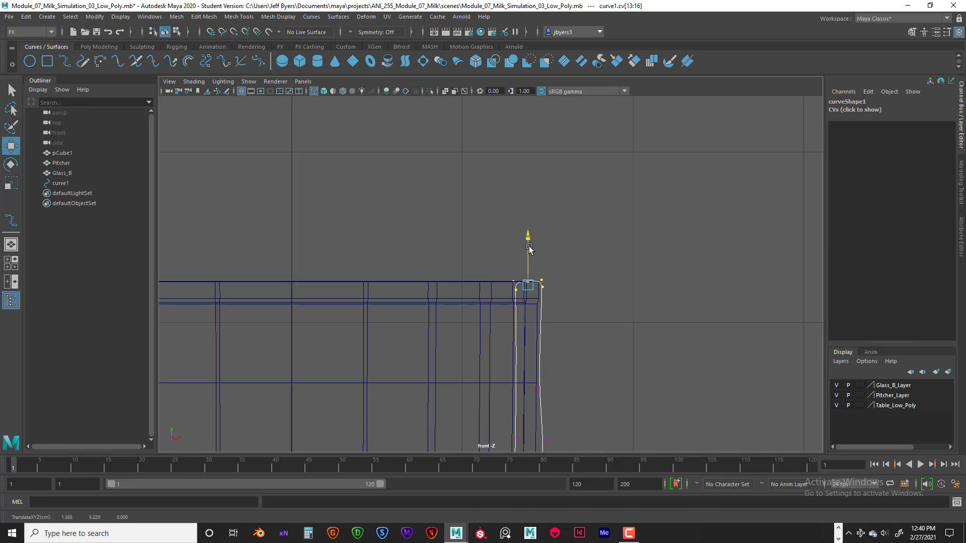
# Reselect the curve's control vertices and nudge the inner and outer rim vertices onto the glass's wall lines.
pyautogui.click(514, 280)
pyautogui.click(521, 294)
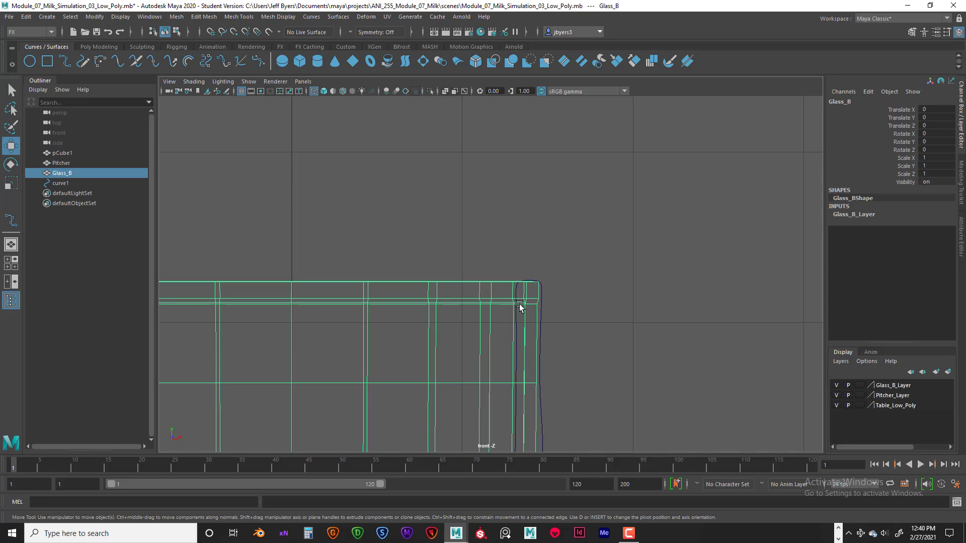
pyautogui.click(542, 300)
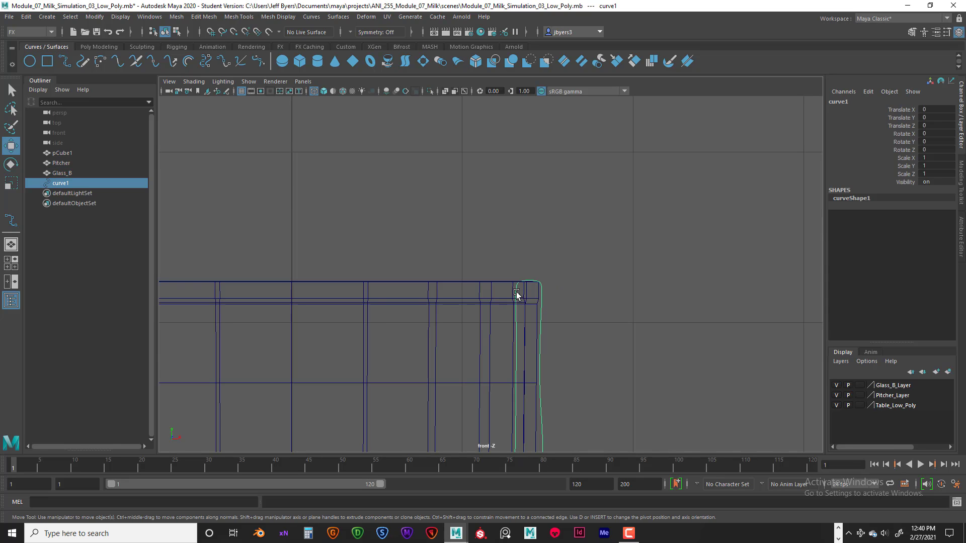
pyautogui.moveTo(517, 295); pyautogui.dragTo(463, 256, button='right')
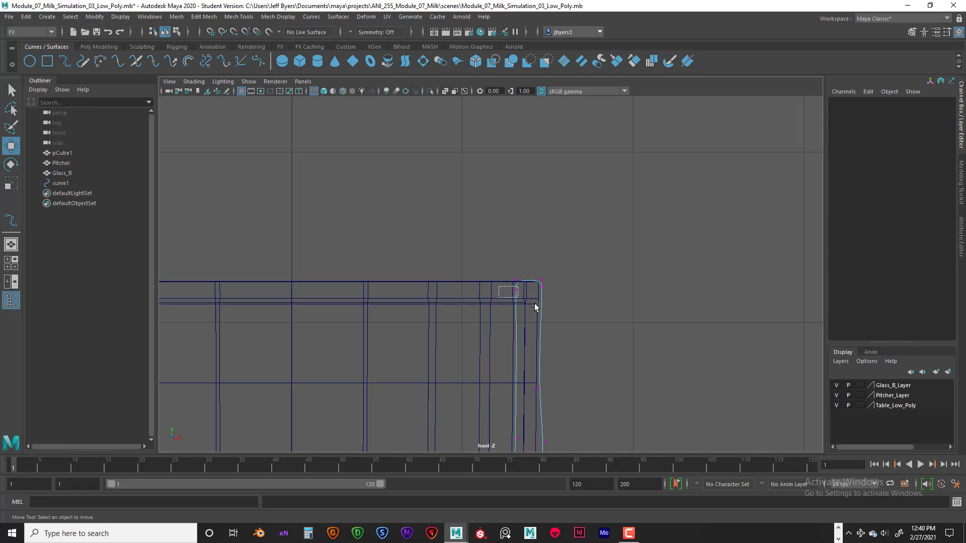
pyautogui.moveTo(534, 304); pyautogui.dragTo(514, 285)
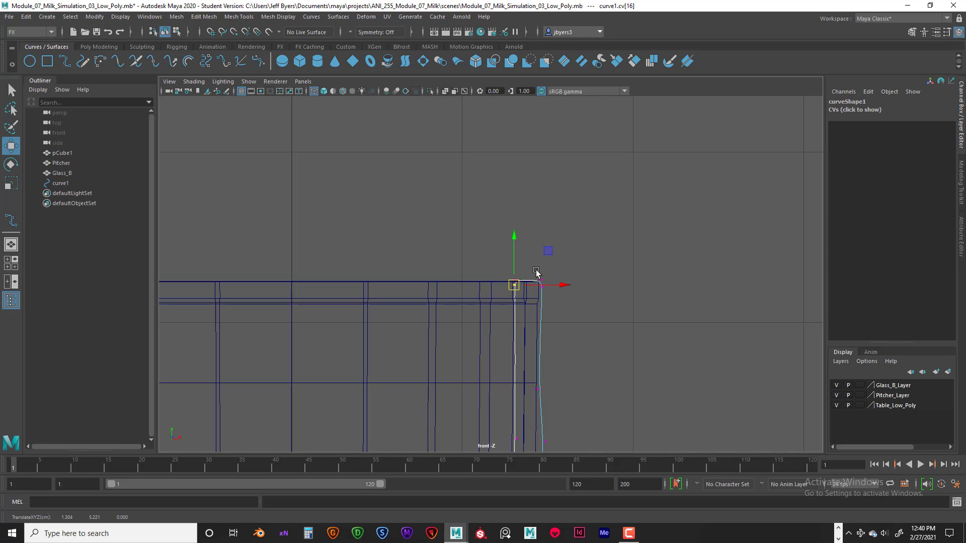
pyautogui.click(543, 287)
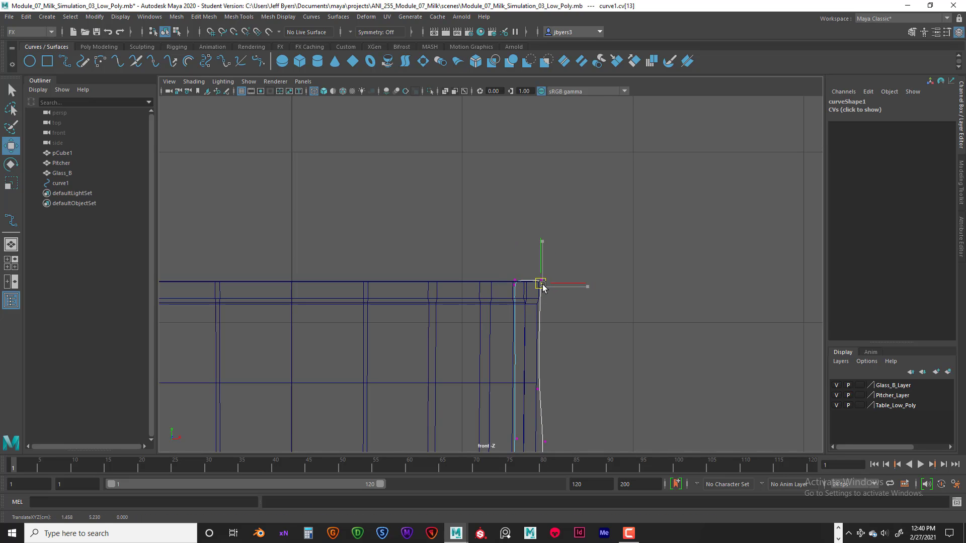
pyautogui.click(530, 256)
# Nudge the mid-height control vertices on the curve's inner and outer sides to follow the glass's wall lines.
pyautogui.scroll(2, 570, 327)
pyautogui.scroll(3, 548, 259)
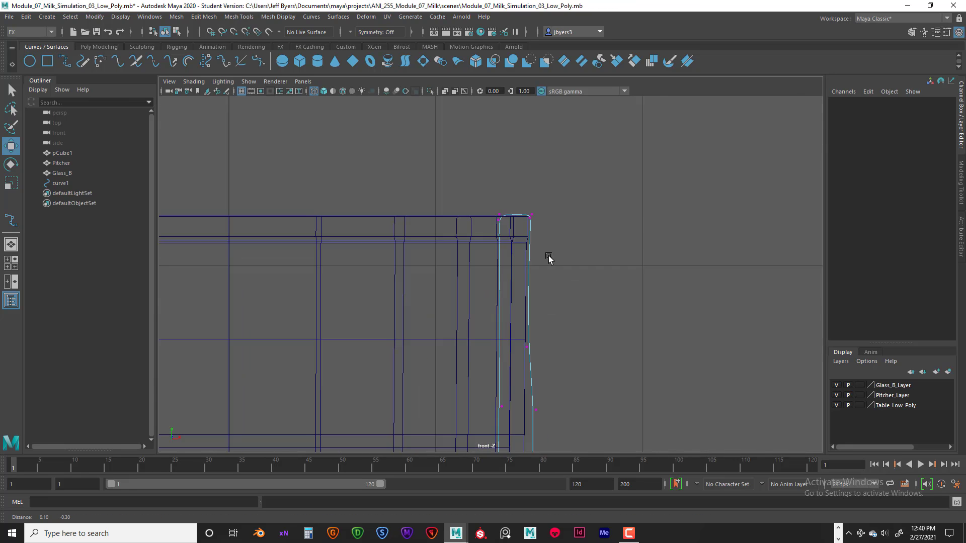
pyautogui.moveTo(503, 262); pyautogui.dragTo(511, 284)
pyautogui.click(479, 273)
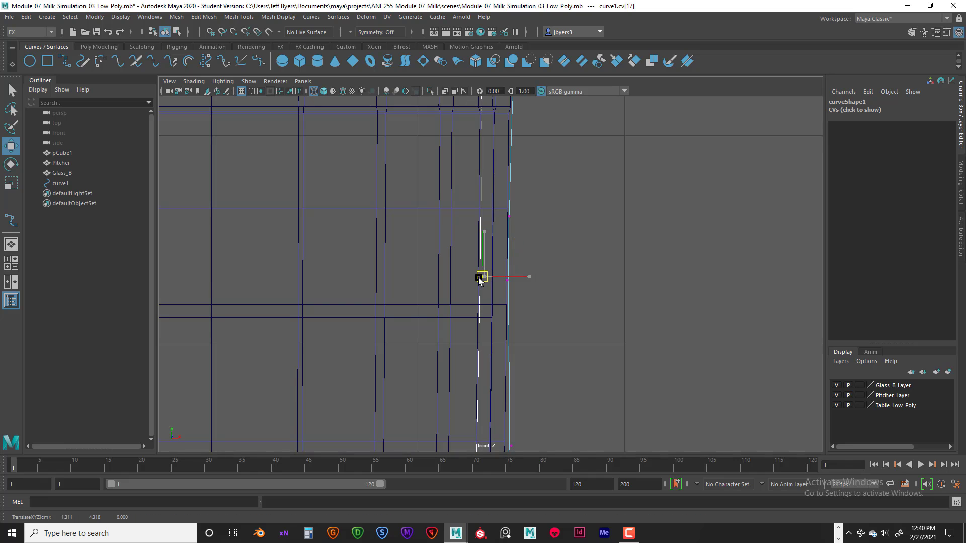
pyautogui.scroll(-4, 483, 274)
pyautogui.scroll(6, 509, 295)
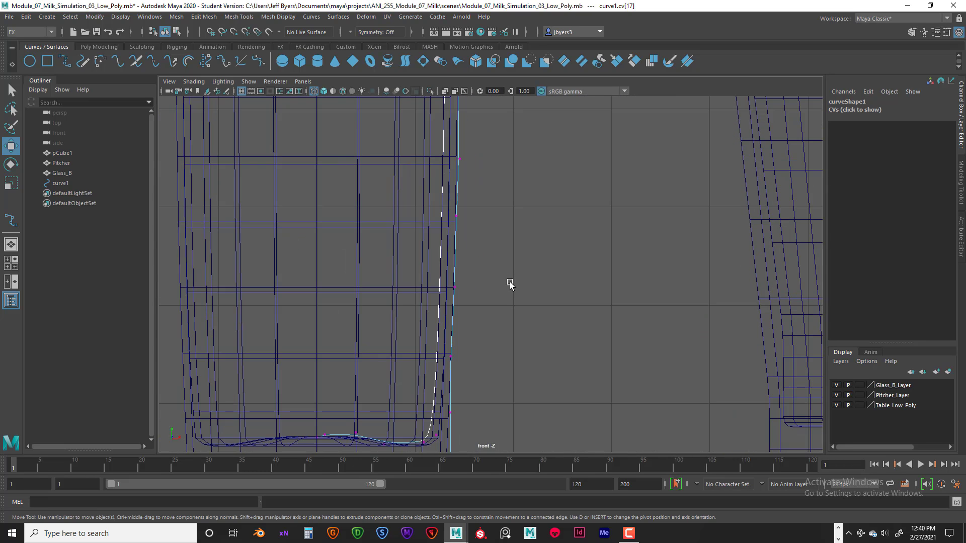
pyautogui.click(471, 302)
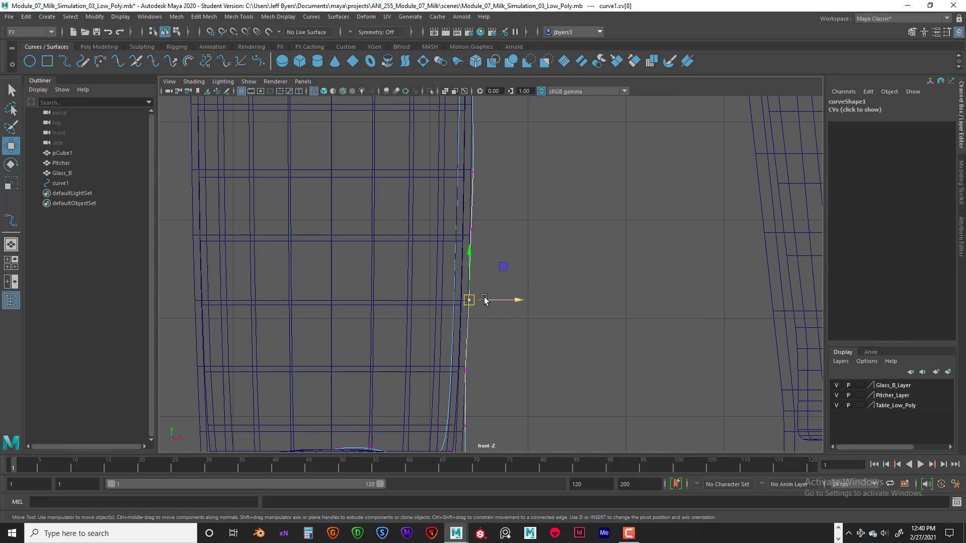
pyautogui.moveTo(496, 302); pyautogui.dragTo(487, 300)
pyautogui.click(473, 171)
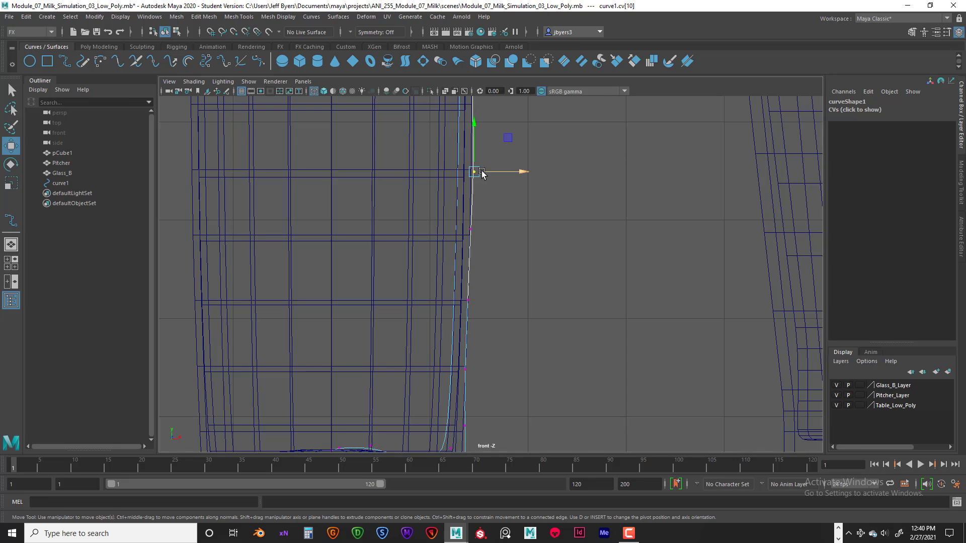
# Switch to the perspective view and hide Glass_B_Layer so only the profile curve remains beside the pitcher.
pyautogui.scroll(-4, 518, 315)
pyautogui.scroll(1, 517, 317)
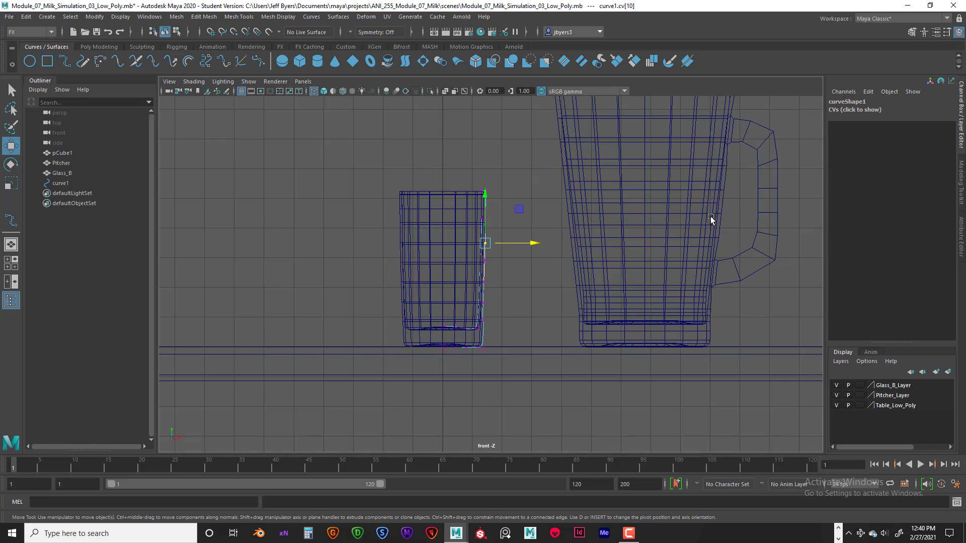
pyautogui.keyDown('alt'); pyautogui.moveTo(712, 216); pyautogui.dragTo(657, 294, button='middle'); pyautogui.keyUp('alt')
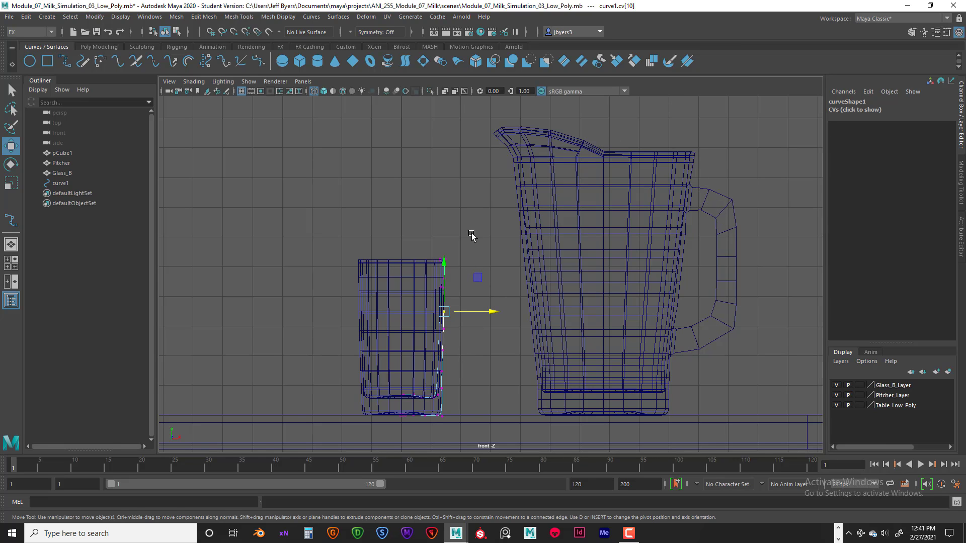
pyautogui.press('space')
pyautogui.press('space')
pyautogui.keyDown('alt'); pyautogui.moveTo(619, 272); pyautogui.dragTo(540, 294); pyautogui.keyUp('alt')
pyautogui.scroll(6, 492, 287)
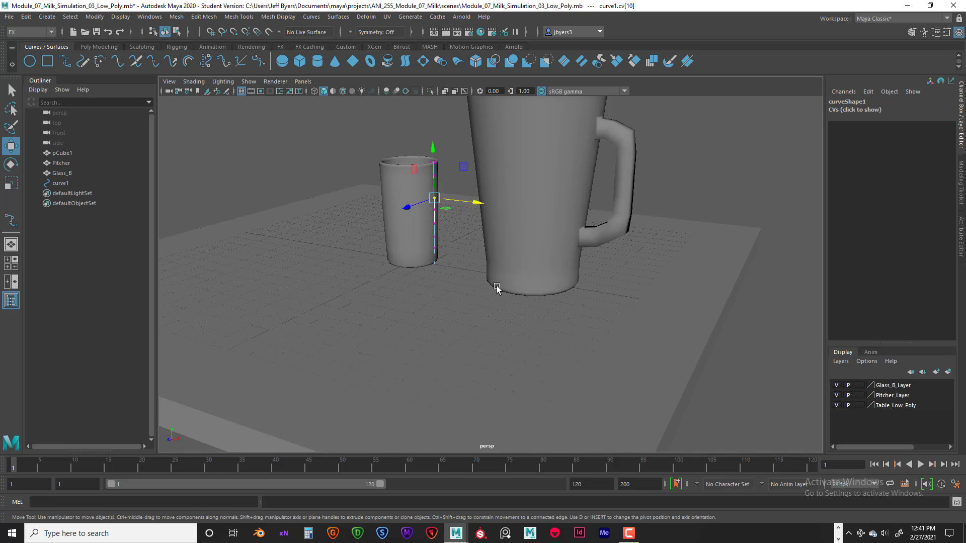
pyautogui.click(434, 234)
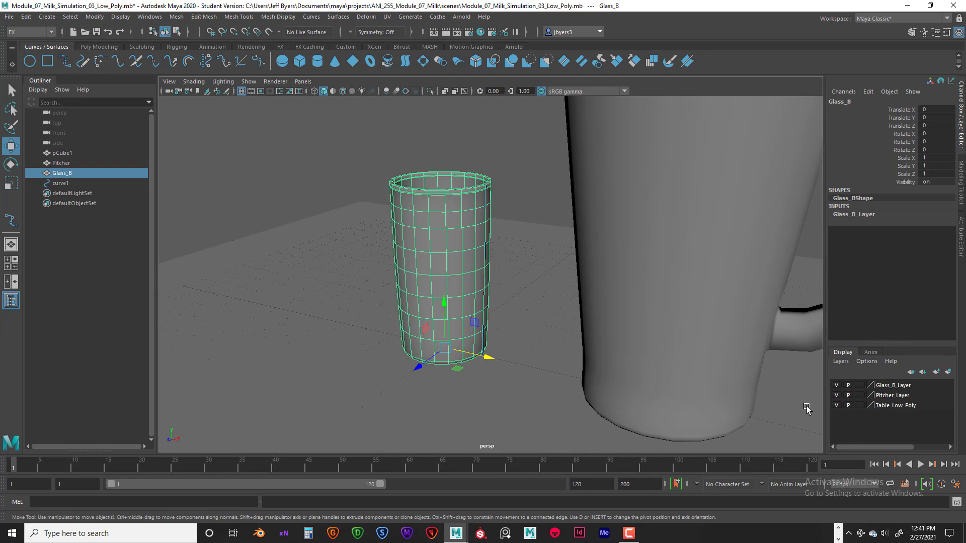
pyautogui.click(837, 386)
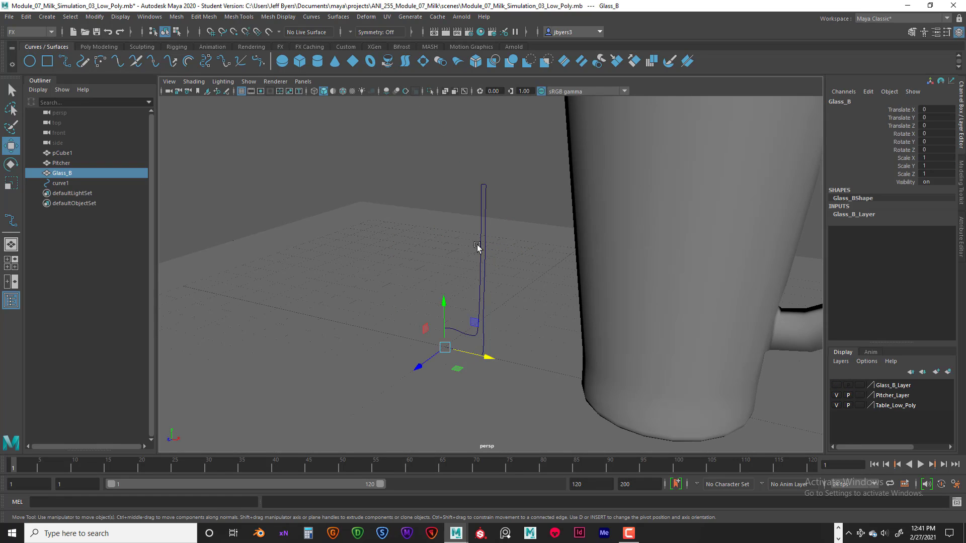
# Select the profile curve in object mode and set the hotbox to show all menu sets.
pyautogui.click(482, 194)
pyautogui.moveTo(482, 193)
pyautogui.keyDown('alt'); pyautogui.mouseDown()
pyautogui.moveTo(507, 205)
pyautogui.moveTo(490, 200)
pyautogui.mouseUp(); pyautogui.keyUp('alt')
pyautogui.moveTo(486, 191); pyautogui.dragTo(546, 250, button='right')
pyautogui.press('space')
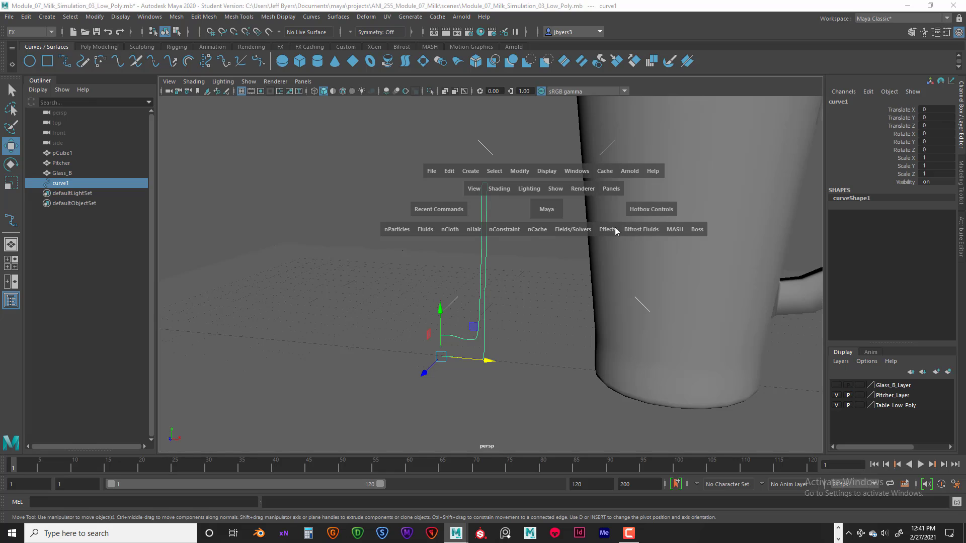
pyautogui.moveTo(662, 211); pyautogui.dragTo(629, 229)
pyautogui.press('space')
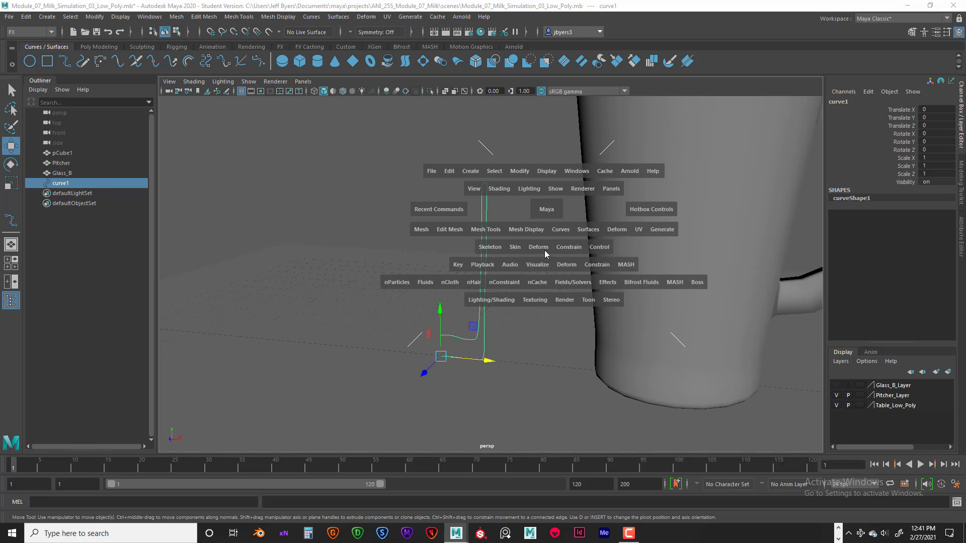
# Reset the Revolve options to their defaults and revolve the profile curve around the Y axis into a NURBS glass.
pyautogui.moveTo(589, 231); pyautogui.dragTo(608, 223)
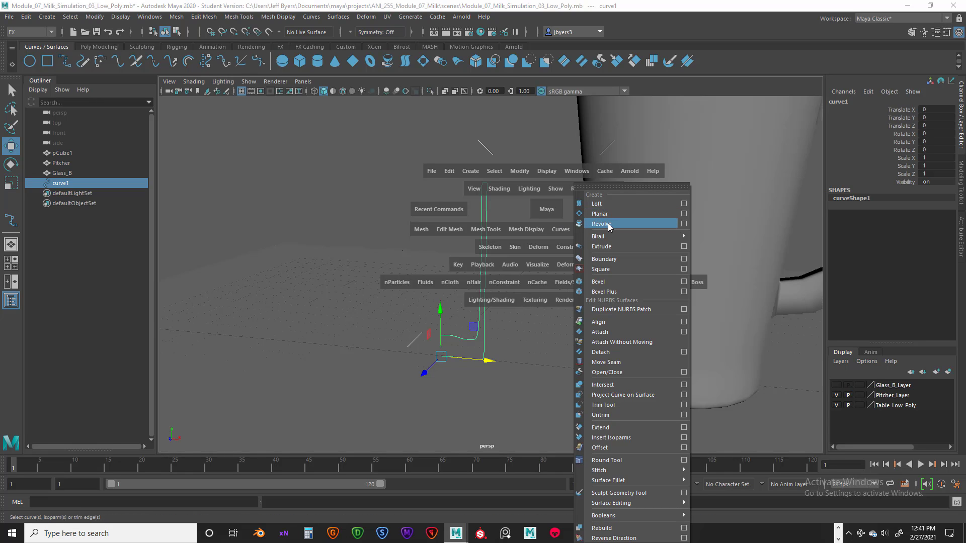
pyautogui.click(683, 224)
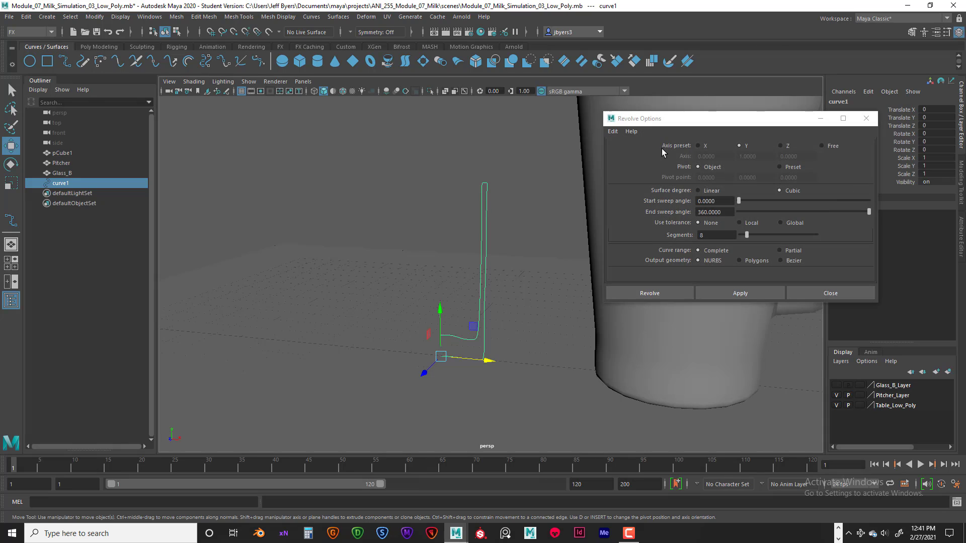
pyautogui.click(612, 131)
pyautogui.click(624, 151)
pyautogui.click(647, 293)
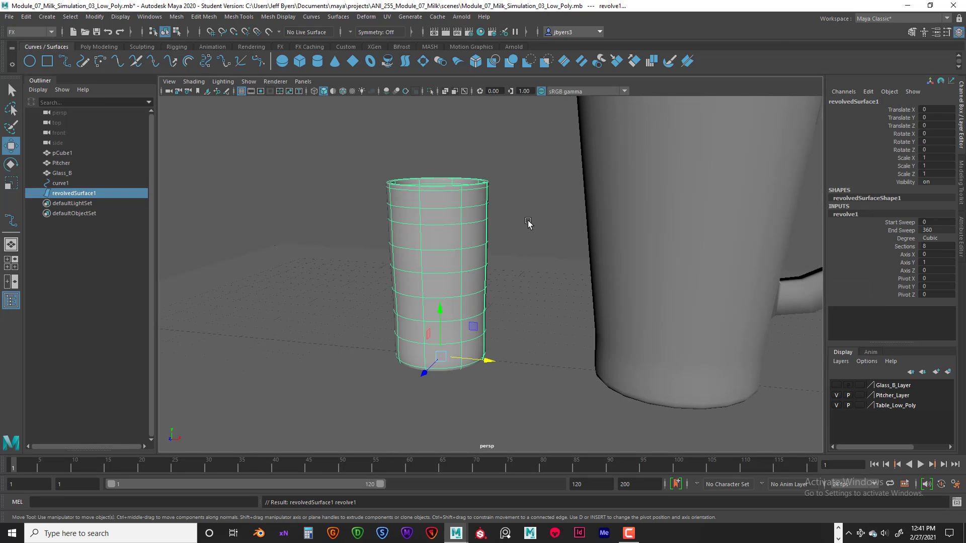
pyautogui.keyDown('alt'); pyautogui.moveTo(528, 223); pyautogui.dragTo(487, 230); pyautogui.keyUp('alt')
pyautogui.scroll(-3, 472, 207)
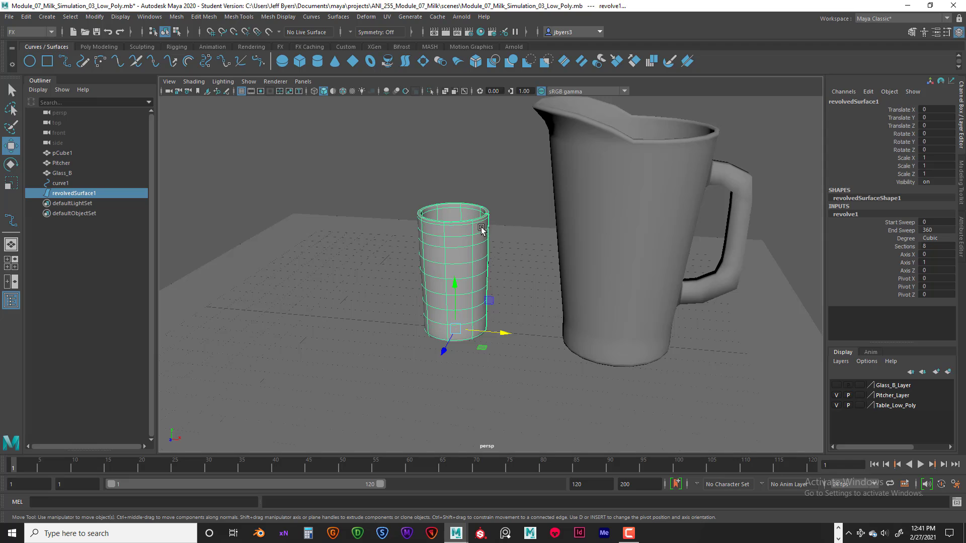
# Convert the revolved NURBS glass to polygons using the Control points tessellation method.
pyautogui.click(94, 16)
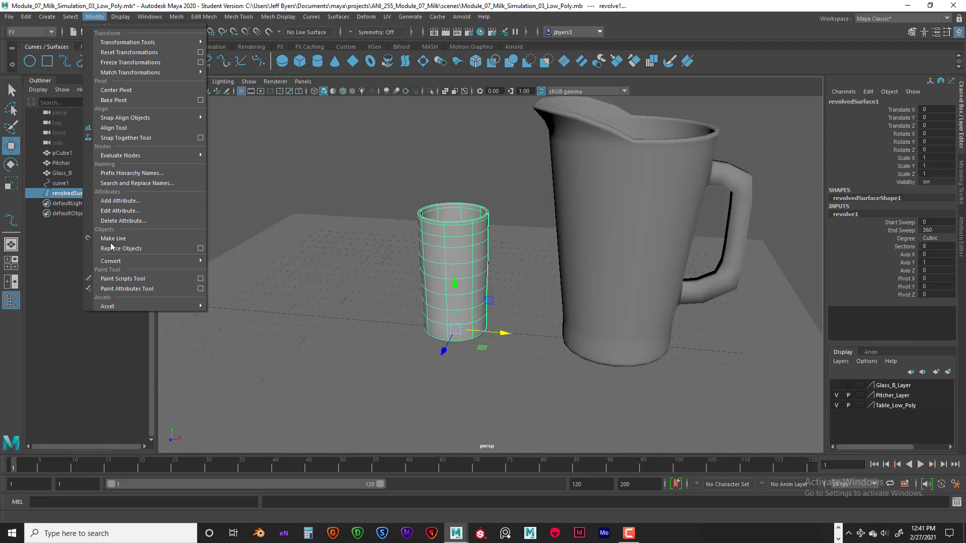
pyautogui.moveTo(116, 262)
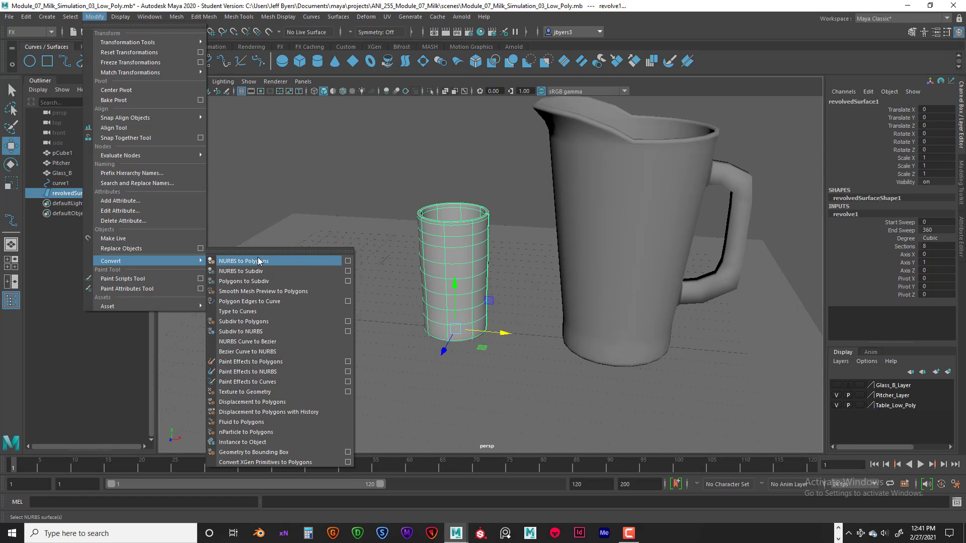
pyautogui.click(347, 261)
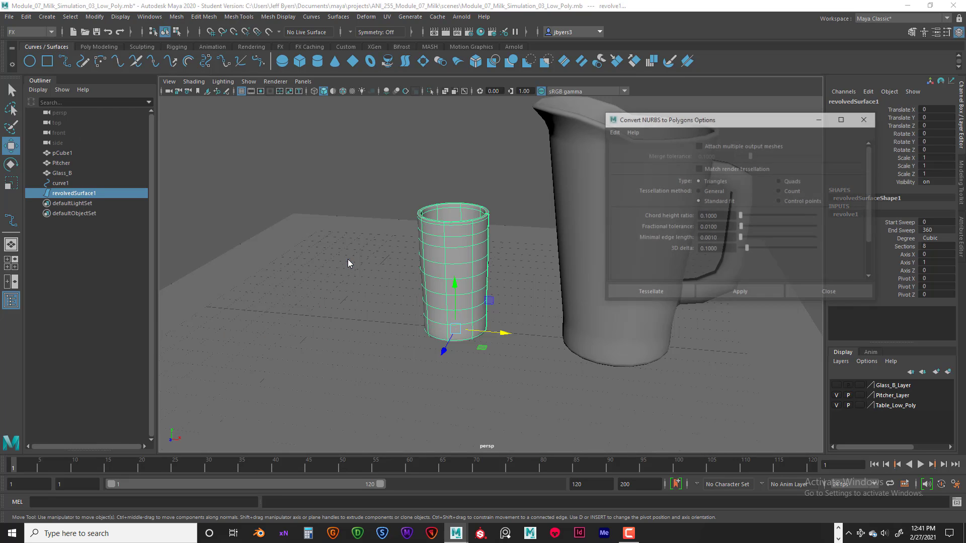
pyautogui.click(780, 201)
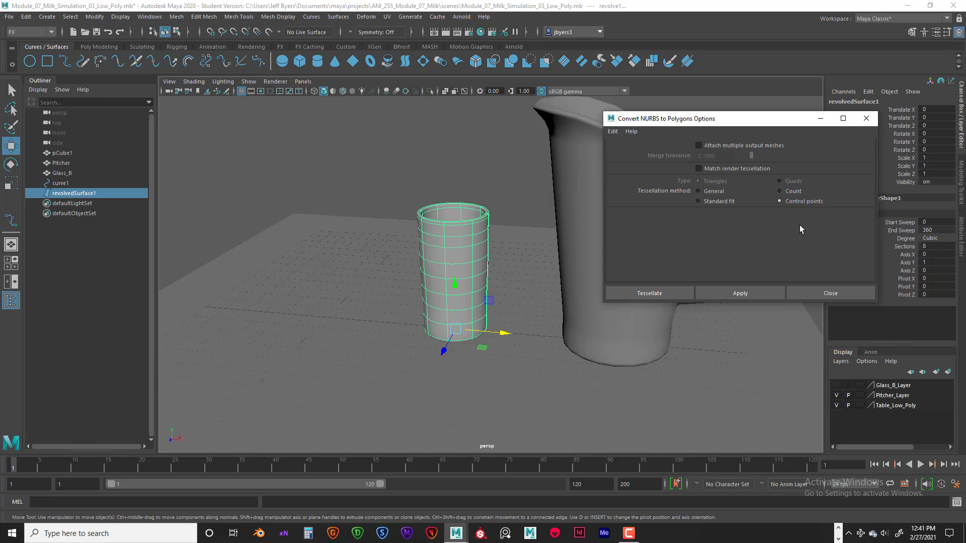
pyautogui.click(669, 293)
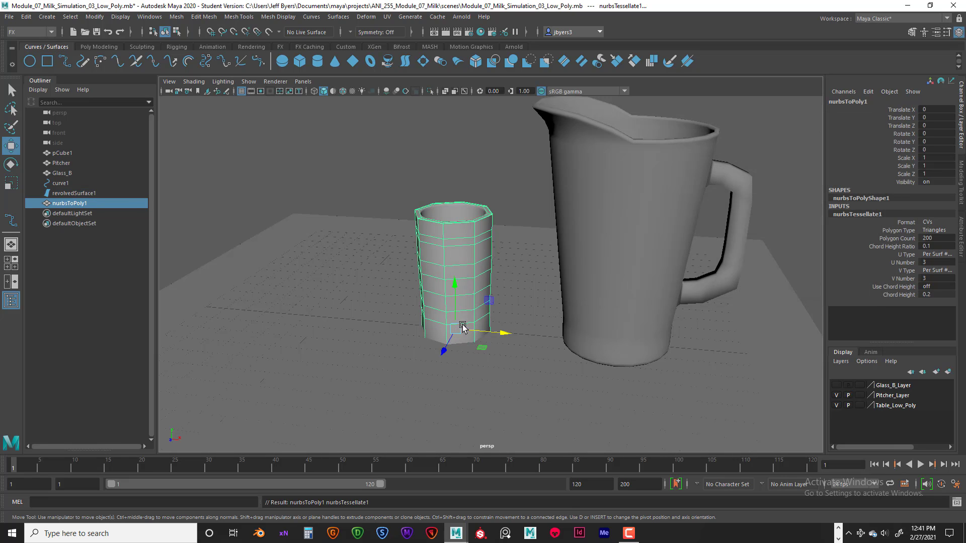
# Move the polygon glass along X to about -3.309, beside the revolved NURBS glass, and reselect it.
pyautogui.moveTo(506, 333); pyautogui.dragTo(463, 310)
pyautogui.press('space')
pyautogui.click(454, 280)
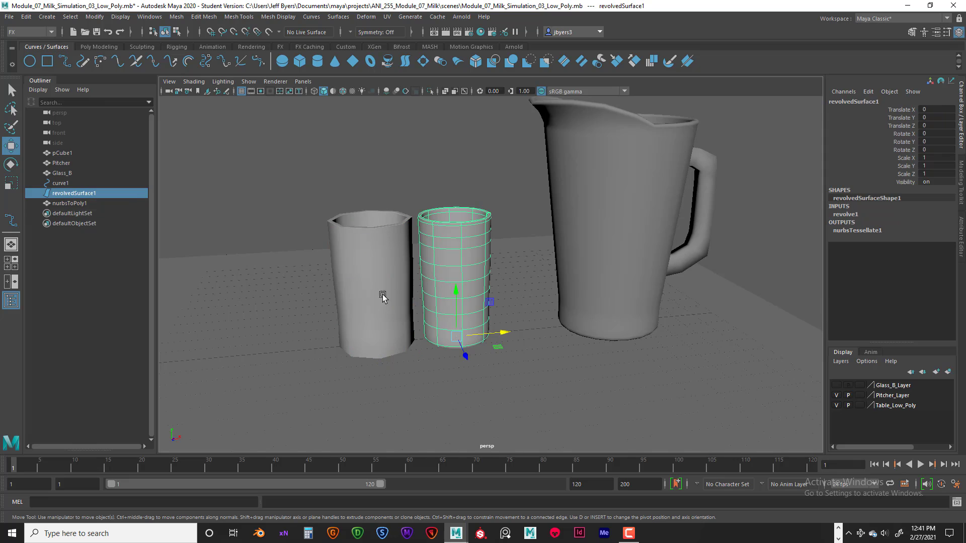
pyautogui.click(380, 268)
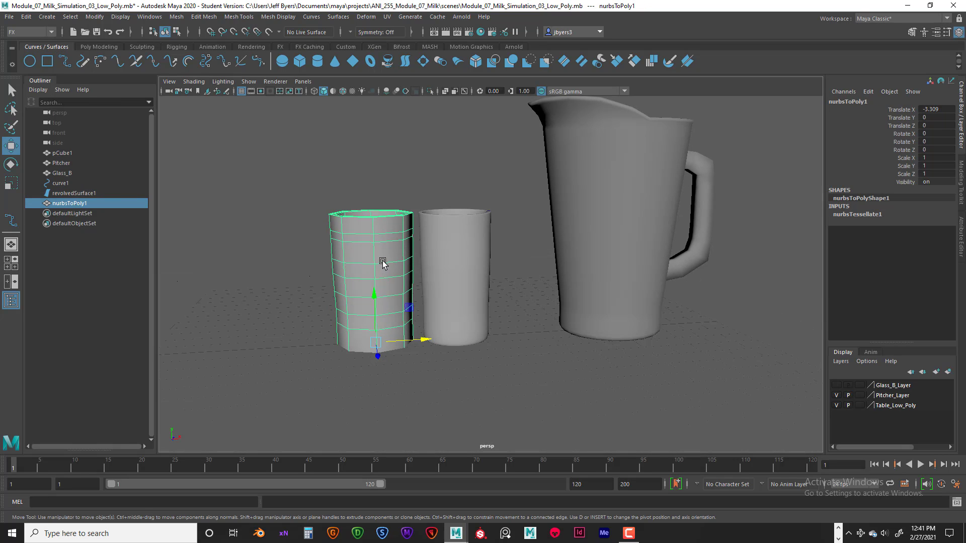
# Smooth the polygon glass with 1 division level, then reselect the smoothed mesh.
pyautogui.press('space')
pyautogui.click(261, 285)
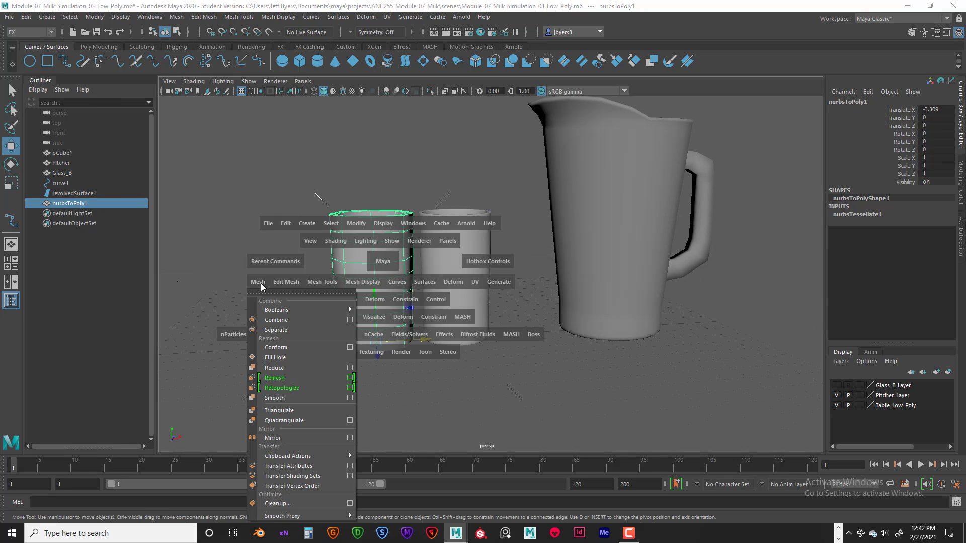
pyautogui.click(350, 398)
pyautogui.click(701, 199)
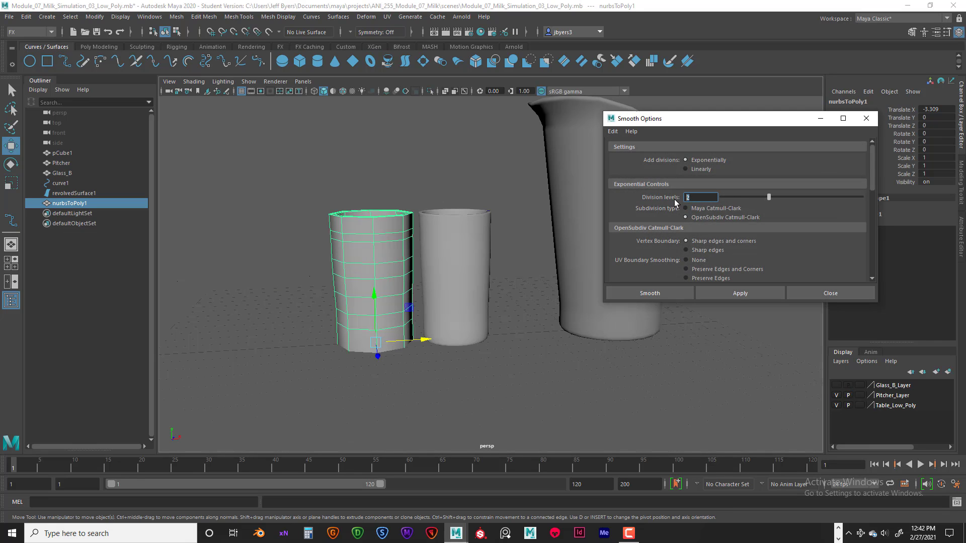
pyautogui.write('1')
pyautogui.click(647, 293)
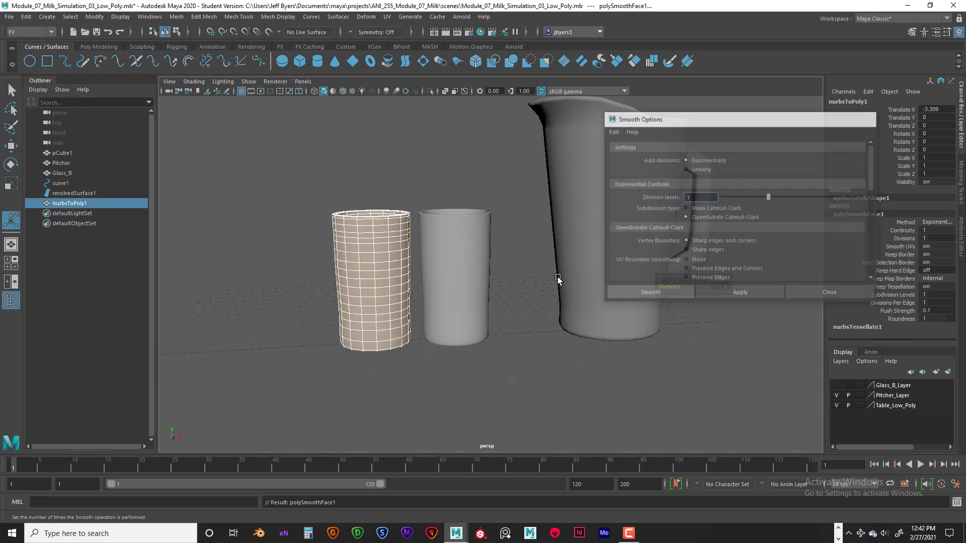
pyautogui.click(408, 202)
pyautogui.click(399, 249)
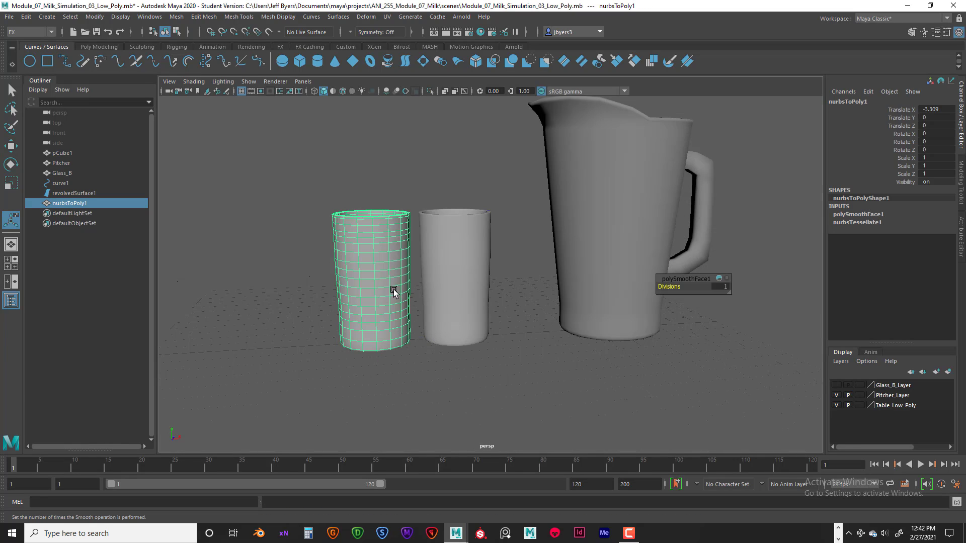
# Compare the smoothed polygon glass with the NURBS glass, then delete the polygon version.
pyautogui.moveTo(399, 282)
pyautogui.keyDown('alt'); pyautogui.mouseDown()
pyautogui.moveTo(390, 297)
pyautogui.moveTo(382, 270)
pyautogui.moveTo(380, 280)
pyautogui.moveTo(399, 276)
pyautogui.moveTo(407, 252)
pyautogui.moveTo(393, 246)
pyautogui.moveTo(410, 267)
pyautogui.moveTo(470, 276)
pyautogui.moveTo(423, 298)
pyautogui.moveTo(396, 279)
pyautogui.mouseUp(); pyautogui.keyUp('alt')
pyautogui.click(438, 265)
pyautogui.click(403, 257)
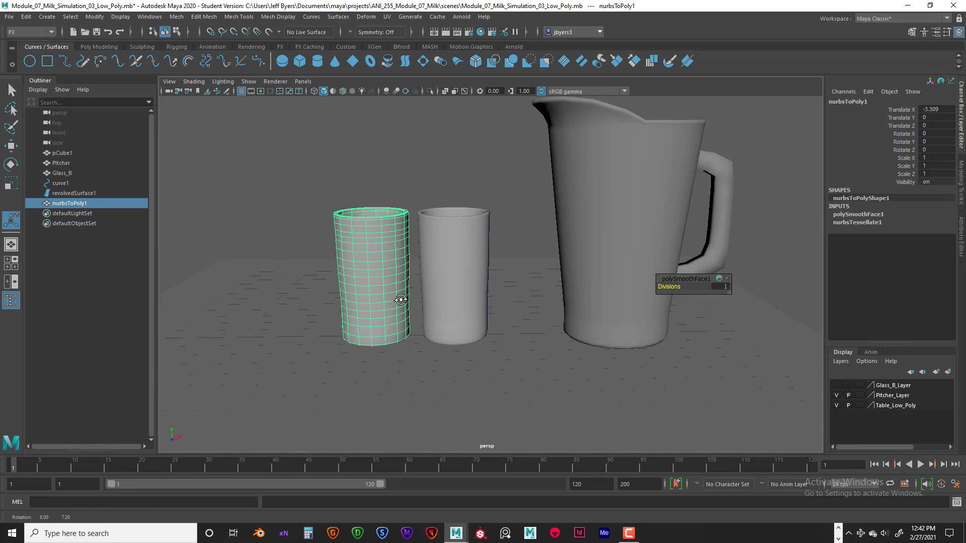
pyautogui.press('Delete')
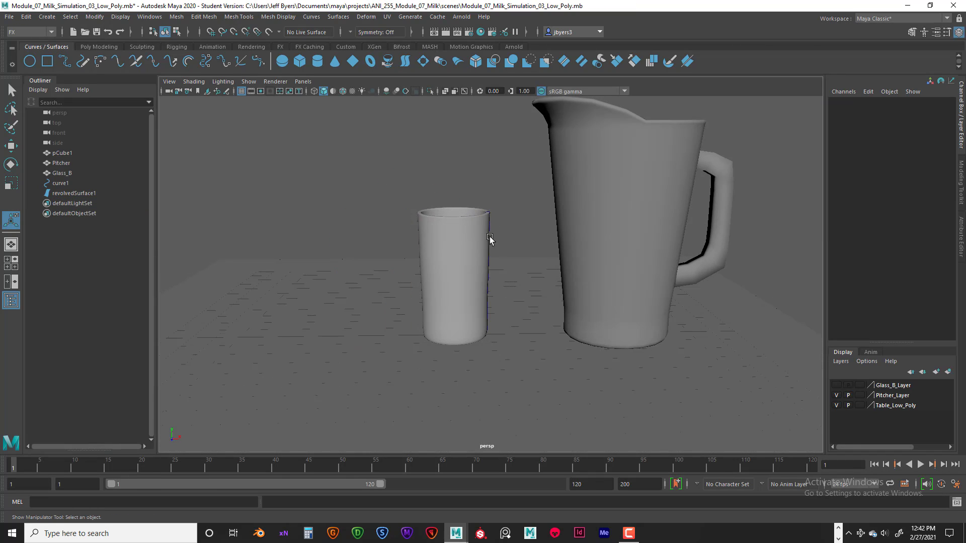
# Move the revolved surface to about -1.646 in X, off the profile curve, and delete both the surface and the curve.
pyautogui.click(465, 224)
pyautogui.keyDown('alt'); pyautogui.moveTo(460, 229); pyautogui.dragTo(468, 255); pyautogui.keyUp('alt')
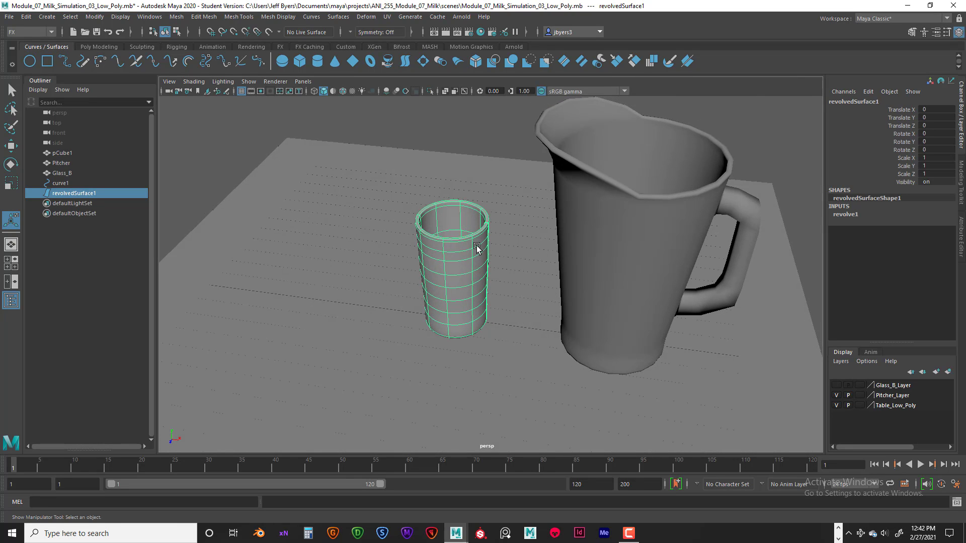
pyautogui.press('w')
pyautogui.moveTo(507, 323); pyautogui.dragTo(469, 320)
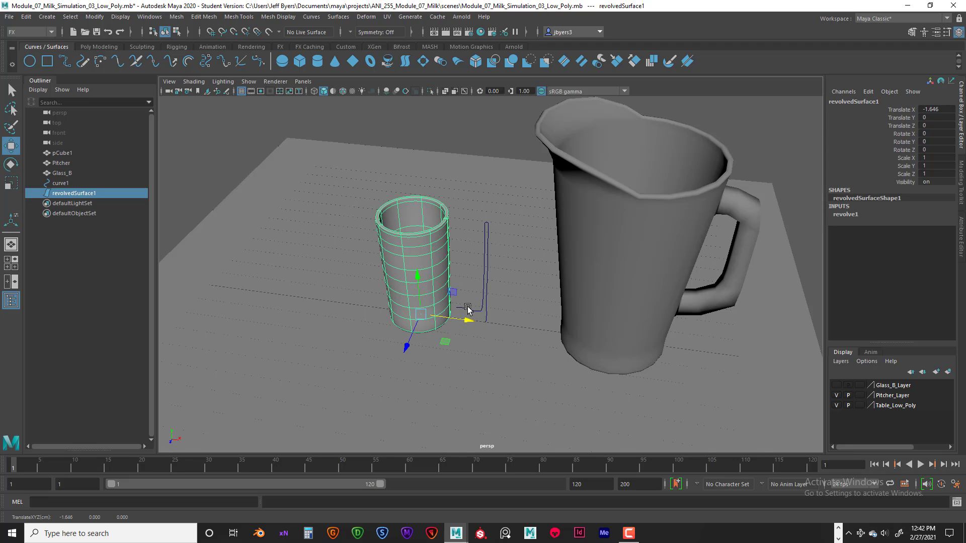
pyautogui.press('Delete')
pyautogui.click(487, 225)
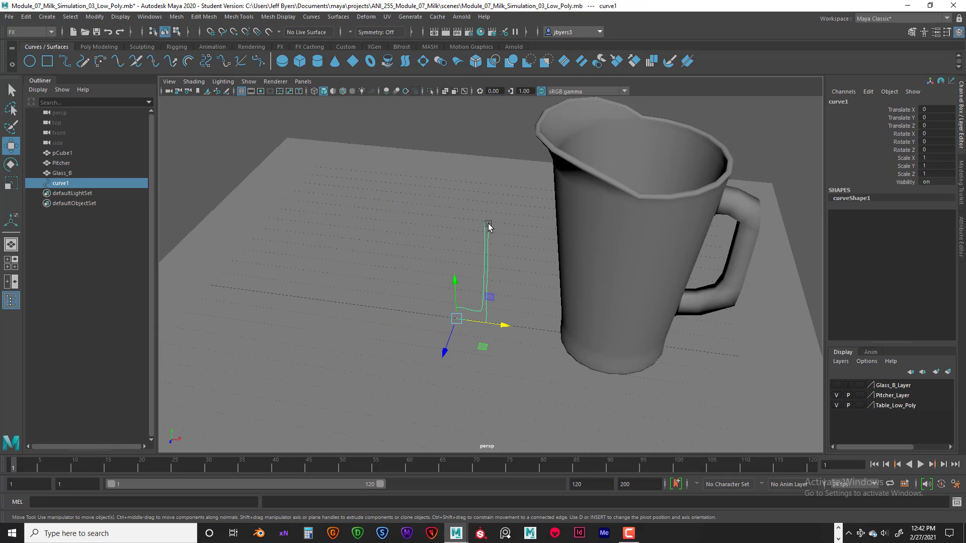
pyautogui.press('Delete')
# Make Glass_B_Layer visible again so the original glass stands beside the pitcher.
pyautogui.keyDown('alt'); pyautogui.moveTo(480, 292); pyautogui.dragTo(522, 276); pyautogui.keyUp('alt')
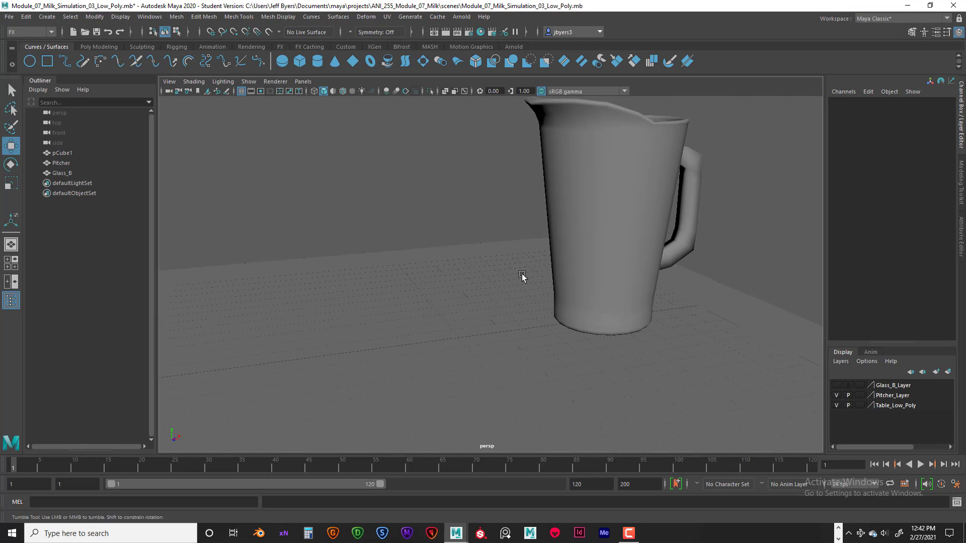
pyautogui.click(837, 385)
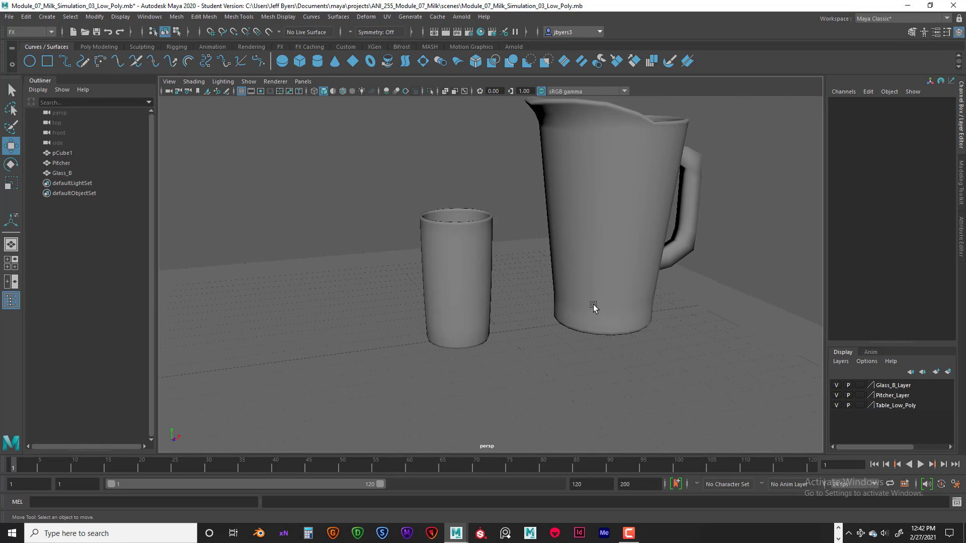
pyautogui.keyDown('alt'); pyautogui.moveTo(595, 306); pyautogui.dragTo(574, 323); pyautogui.keyUp('alt')
pyautogui.scroll(-3, 594, 304)
pyautogui.scroll(3, 572, 321)
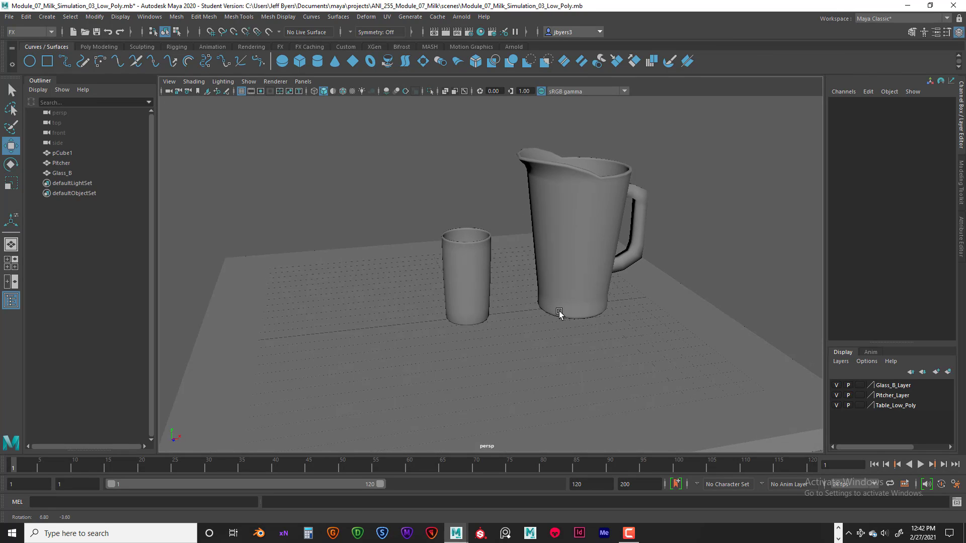
# Inspect the glass and the pitcher in the perspective view, selecting each in turn to check its mesh.
pyautogui.click(475, 282)
pyautogui.scroll(4, 535, 305)
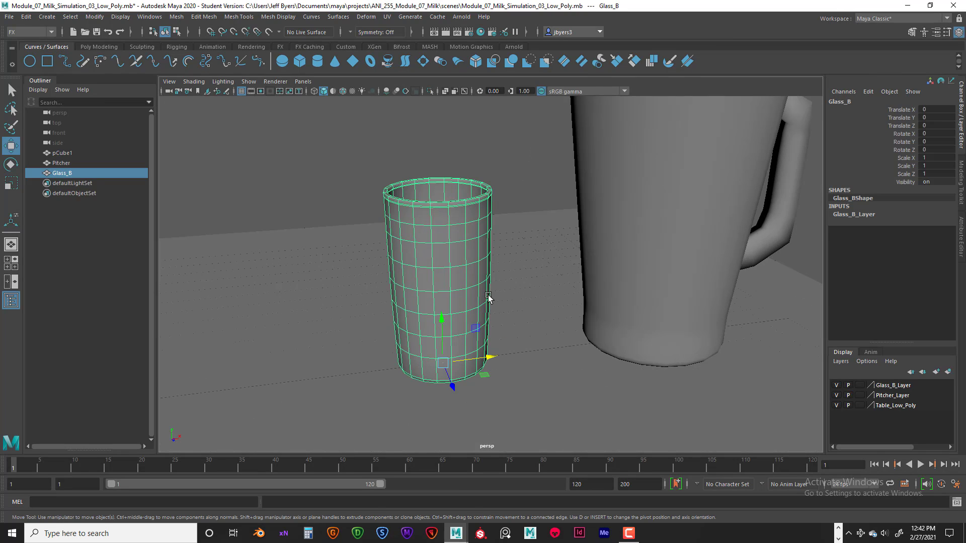
pyautogui.moveTo(490, 299)
pyautogui.keyDown('alt'); pyautogui.mouseDown()
pyautogui.moveTo(489, 334)
pyautogui.moveTo(494, 294)
pyautogui.mouseUp(); pyautogui.keyUp('alt')
pyautogui.click(638, 263)
pyautogui.scroll(-3, 657, 273)
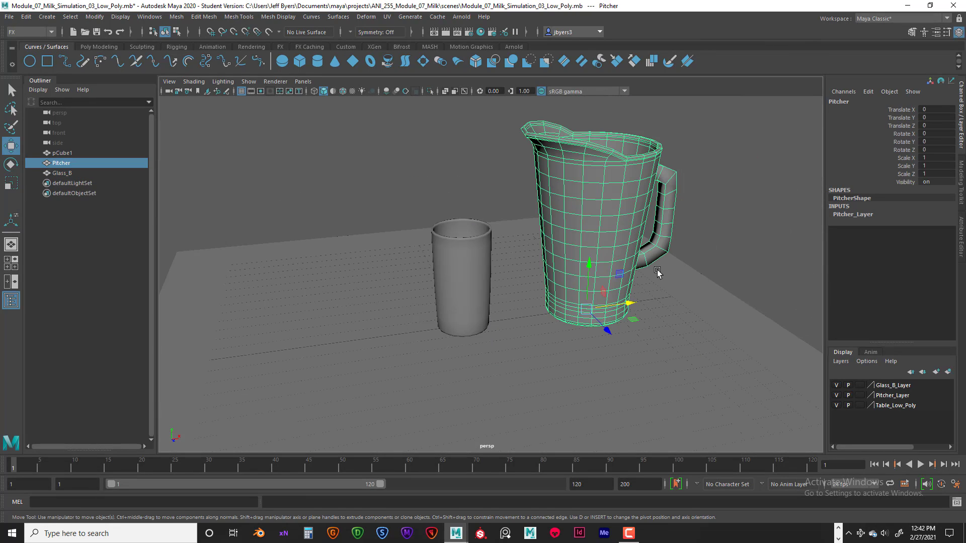
pyautogui.click(481, 285)
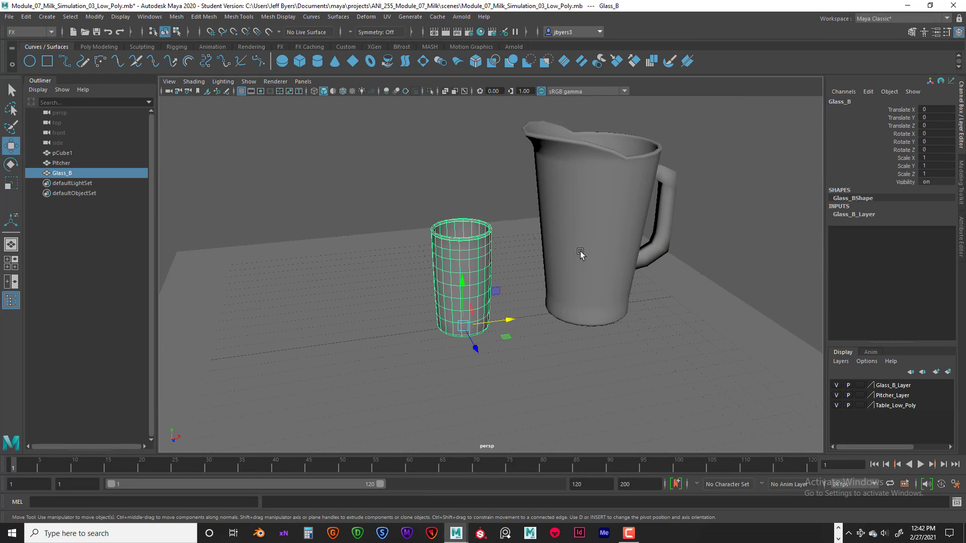
pyautogui.click(606, 257)
pyautogui.click(461, 295)
pyautogui.scroll(-3, 543, 302)
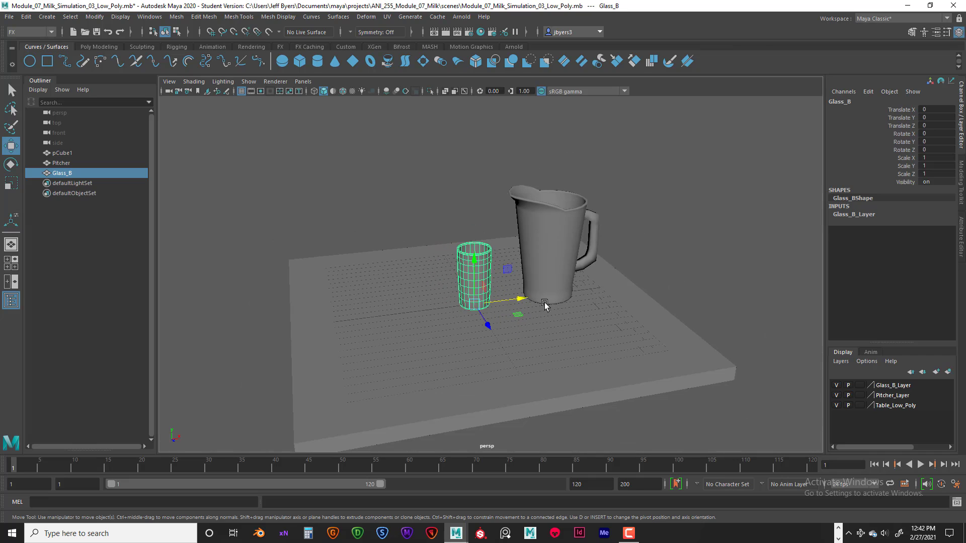
# Select the table, pitcher and glass together and freeze their transformations.
pyautogui.click(553, 322)
pyautogui.keyDown('alt'); pyautogui.moveTo(552, 322); pyautogui.dragTo(451, 238); pyautogui.keyUp('alt')
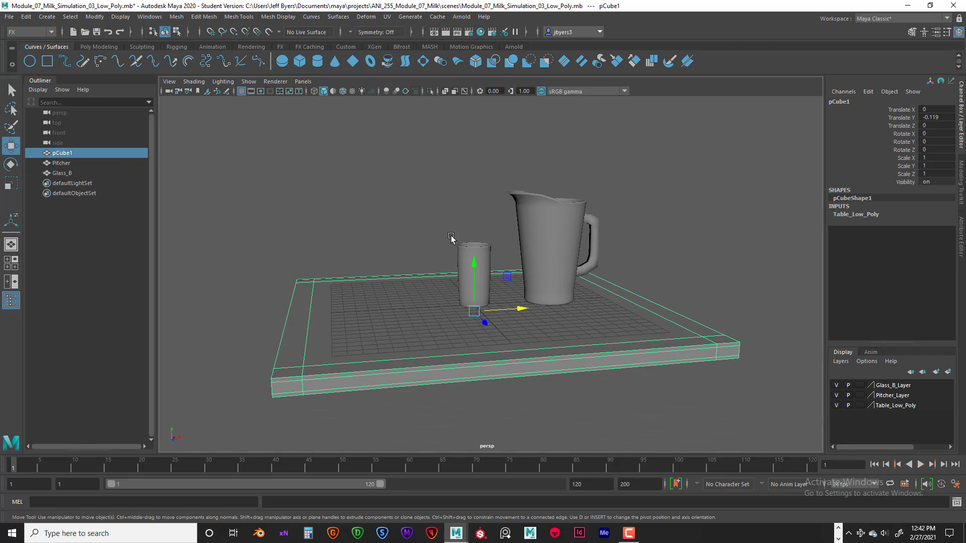
pyautogui.moveTo(385, 167); pyautogui.dragTo(649, 393)
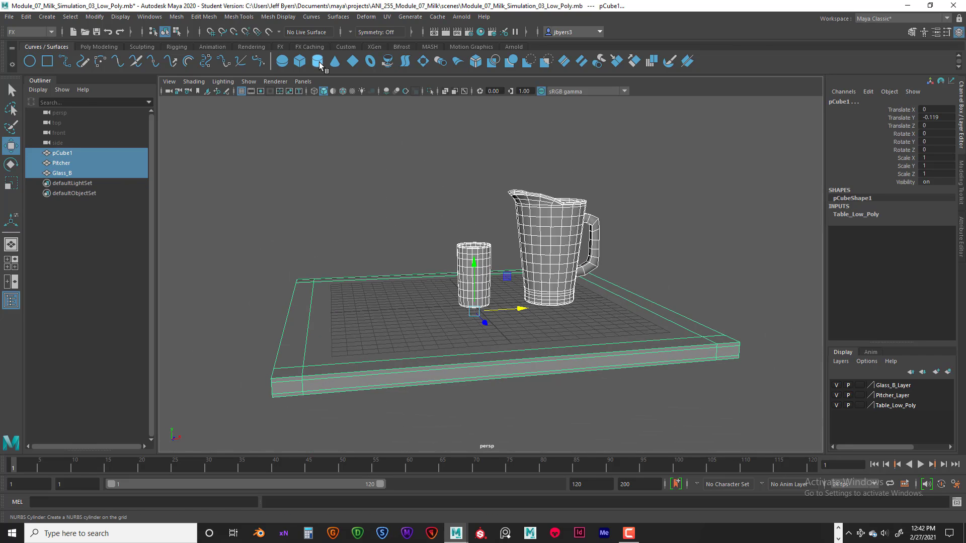
pyautogui.click(99, 47)
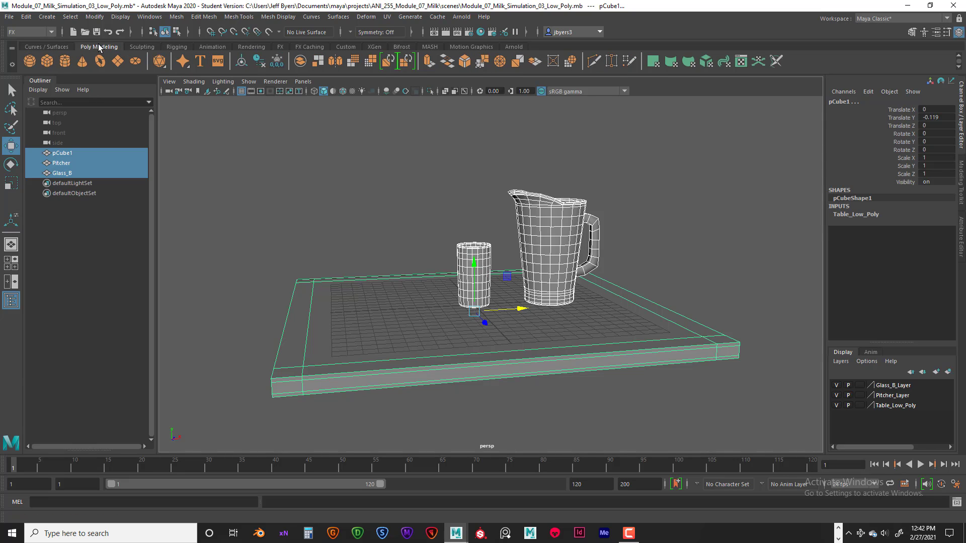
pyautogui.click(276, 62)
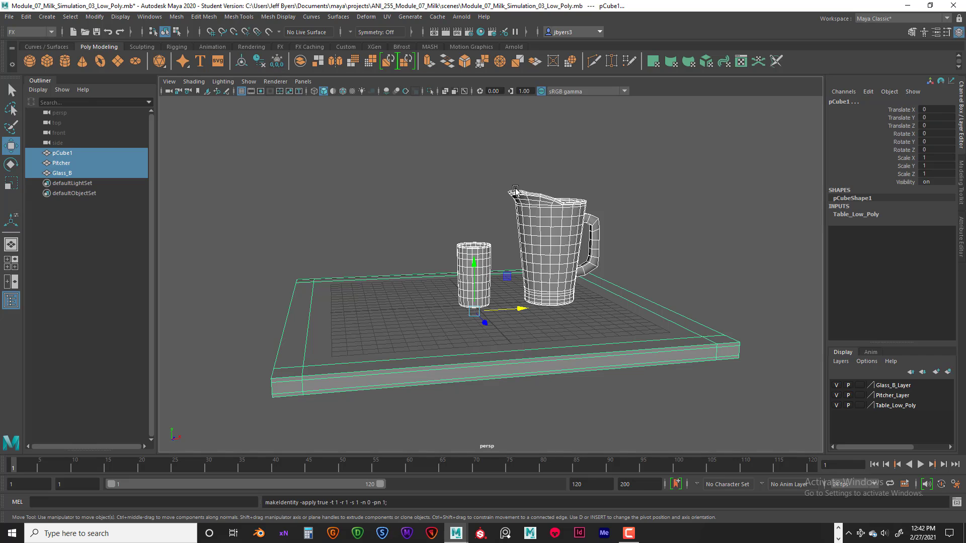
# Check the transform values of the glass, the pitcher and the table individually.
pyautogui.click(677, 223)
pyautogui.click(474, 267)
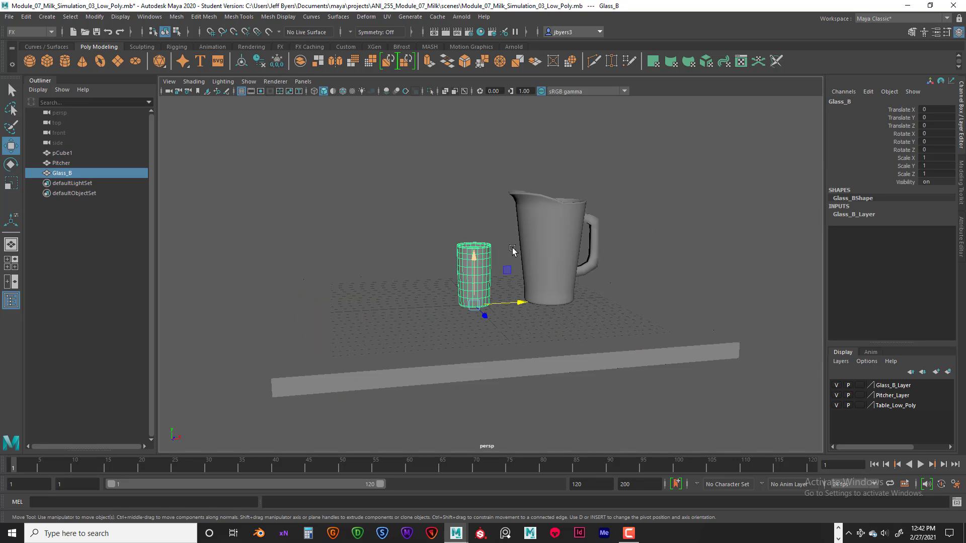
pyautogui.click(558, 210)
pyautogui.click(488, 256)
pyautogui.click(554, 247)
pyautogui.keyDown('alt'); pyautogui.moveTo(686, 244); pyautogui.dragTo(636, 193); pyautogui.keyUp('alt')
pyautogui.click(610, 296)
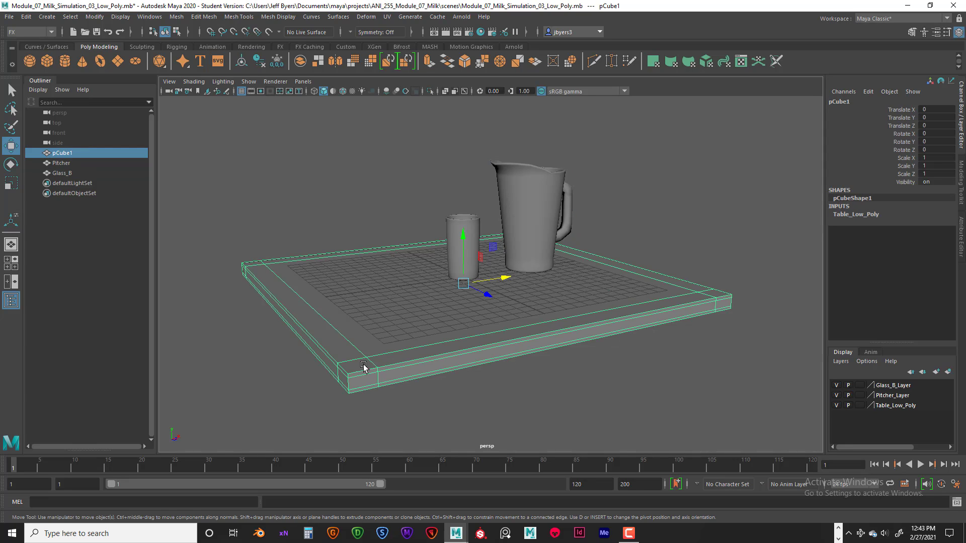
pyautogui.keyDown('alt'); pyautogui.moveTo(550, 302); pyautogui.dragTo(716, 338); pyautogui.keyUp('alt')
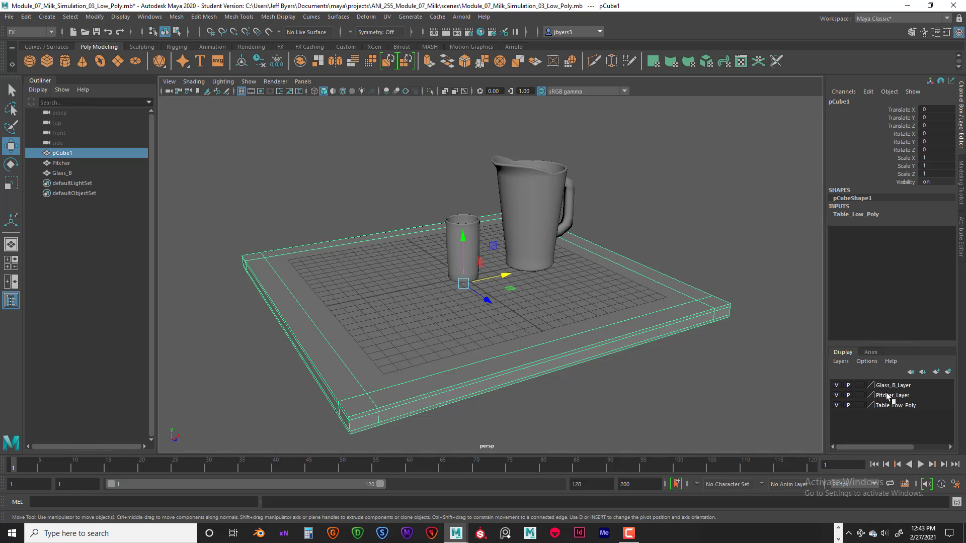
# Toggle the Table_Low_Poly, Pitcher_Layer and Glass_B_Layer display layers off and on to check which object each contains.
pyautogui.click(839, 405)
pyautogui.click(838, 406)
pyautogui.click(837, 396)
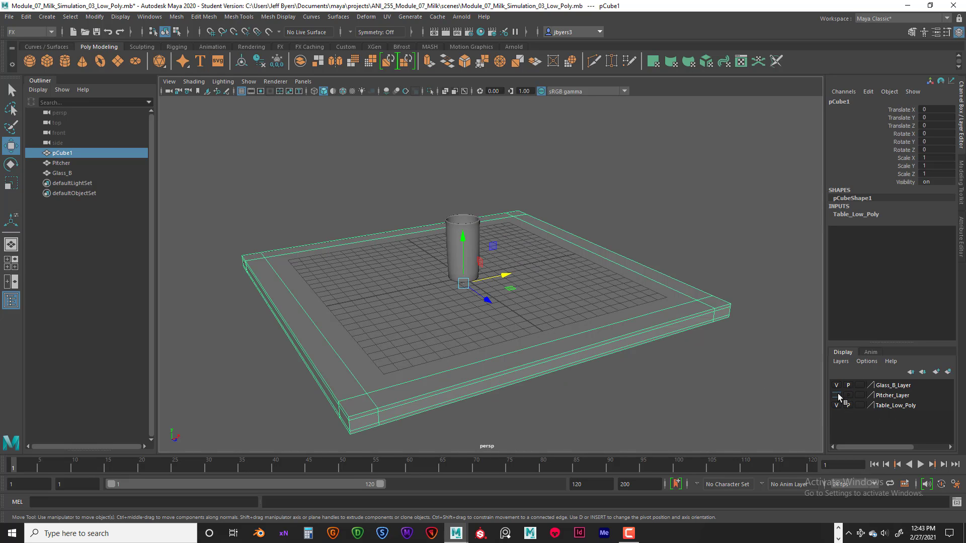
pyautogui.click(837, 396)
pyautogui.click(837, 386)
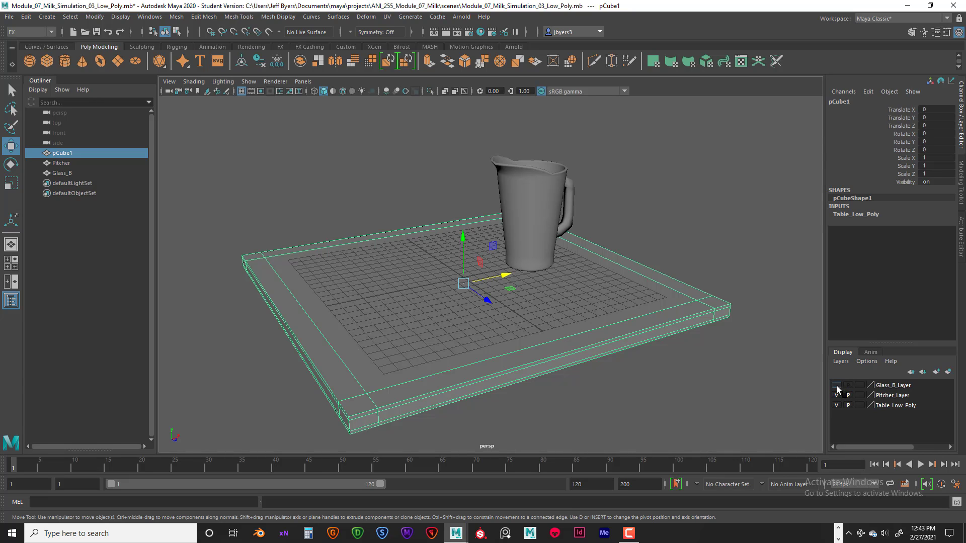
pyautogui.click(837, 386)
pyautogui.moveTo(416, 158); pyautogui.dragTo(668, 299)
pyautogui.click(718, 293)
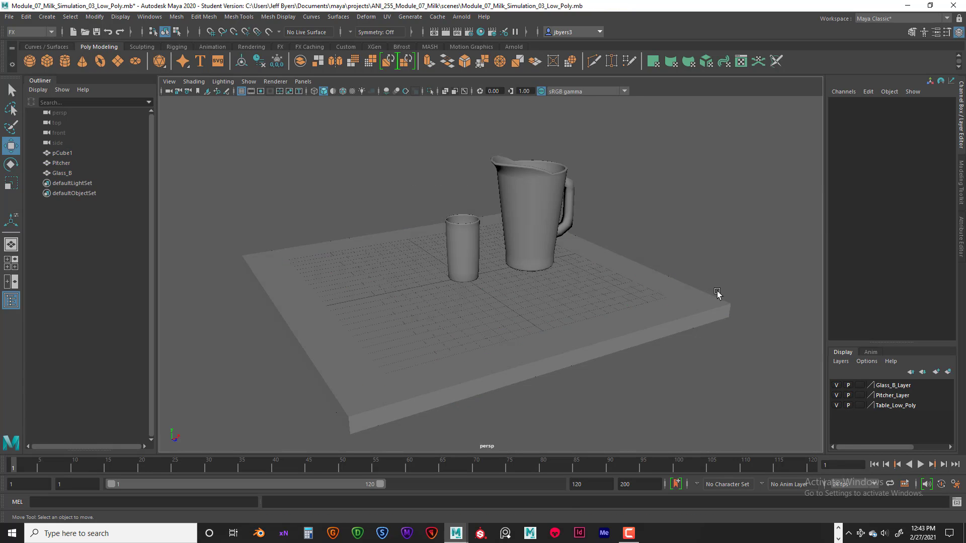
# Duplicate the low-poly table in place and create a new display layer containing the copy.
pyautogui.click(615, 318)
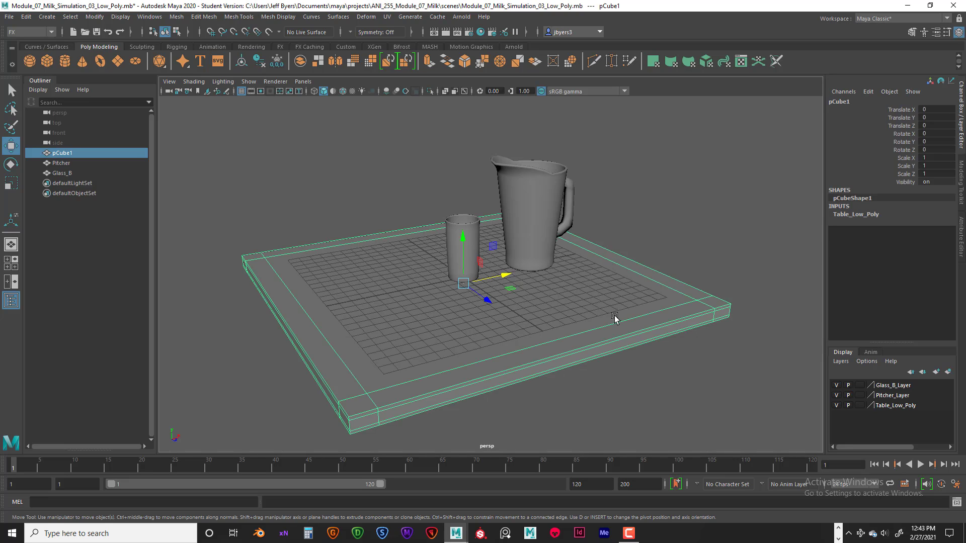
pyautogui.hotkey('ctrl', 'd')
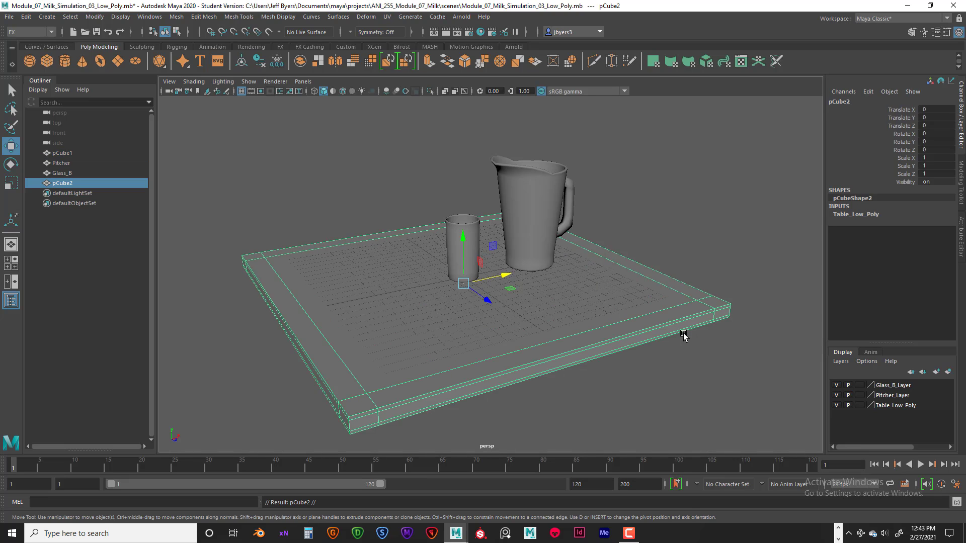
pyautogui.click(948, 373)
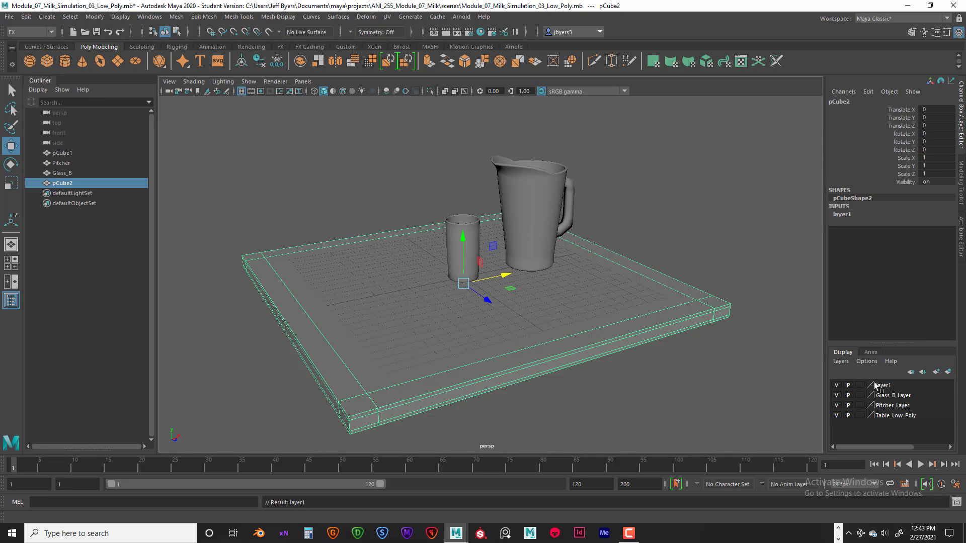
pyautogui.click(837, 386)
pyautogui.click(836, 385)
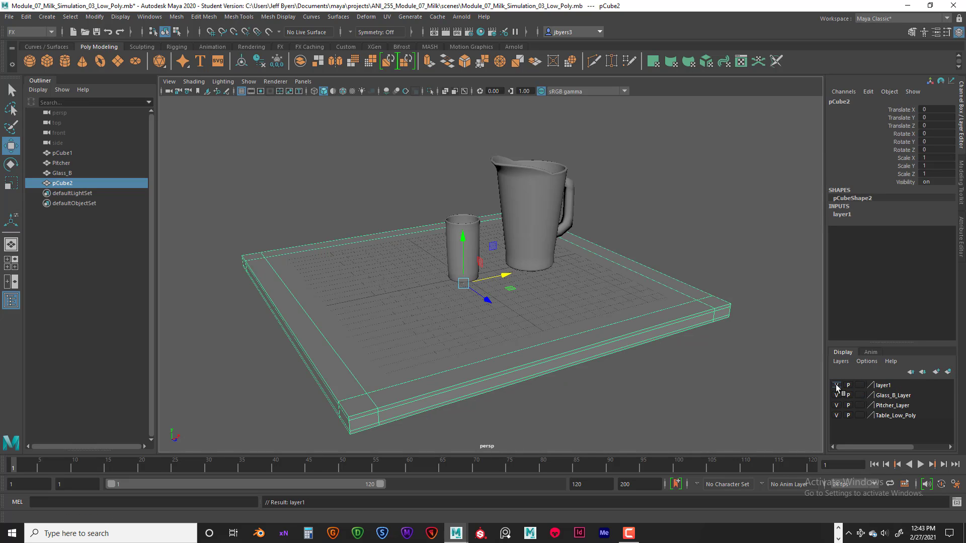
# Rename the duplicate table's display layer to Table_HI.
pyautogui.doubleClick(884, 386)
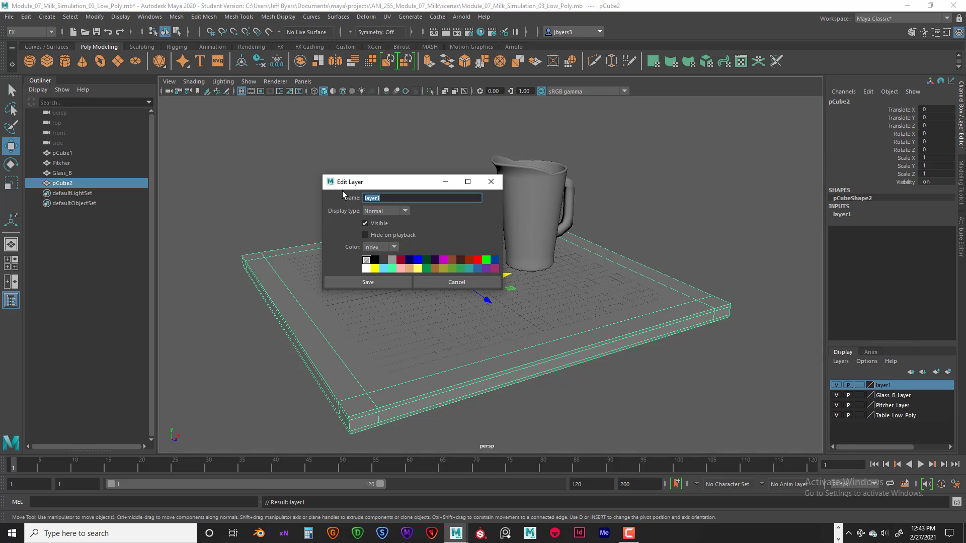
pyautogui.write('Table_HI')
pyautogui.press('Return')
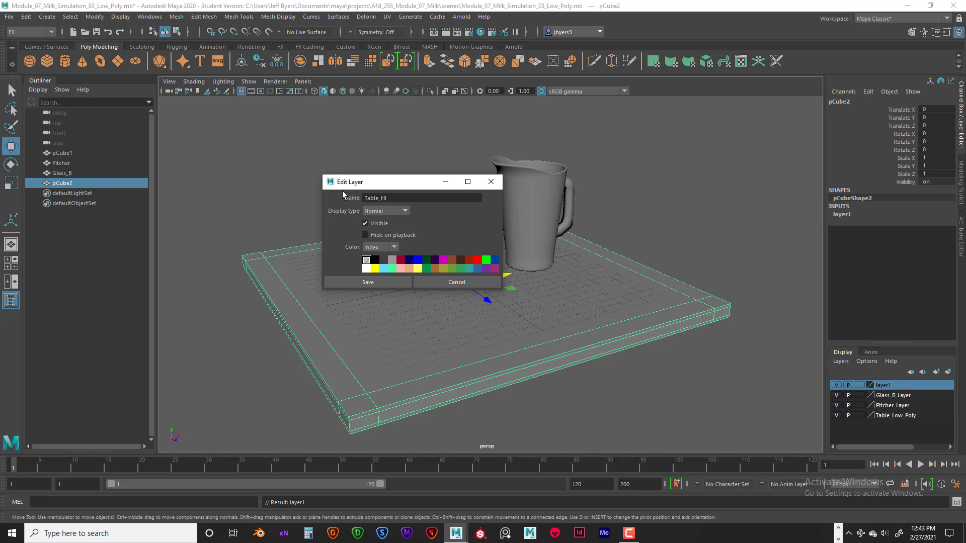
pyautogui.click(388, 279)
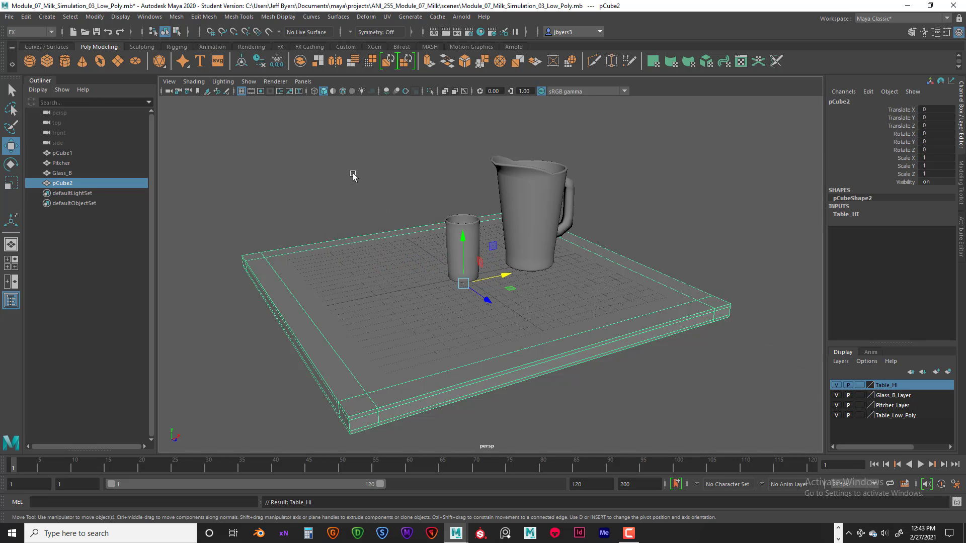
# Smooth the duplicate table with 2 division levels, then deselect it.
pyautogui.press('space')
pyautogui.click(229, 190)
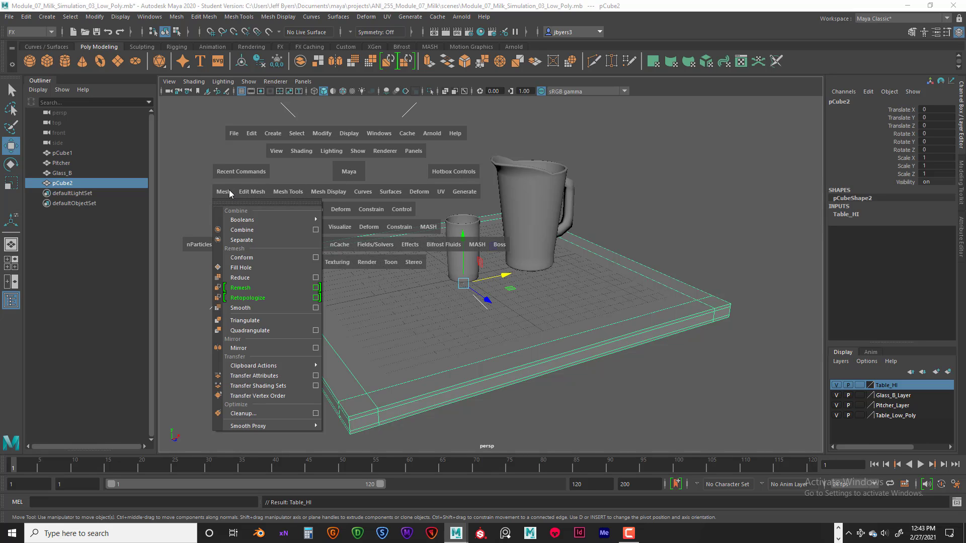
pyautogui.click(316, 308)
pyautogui.moveTo(701, 198); pyautogui.dragTo(674, 197)
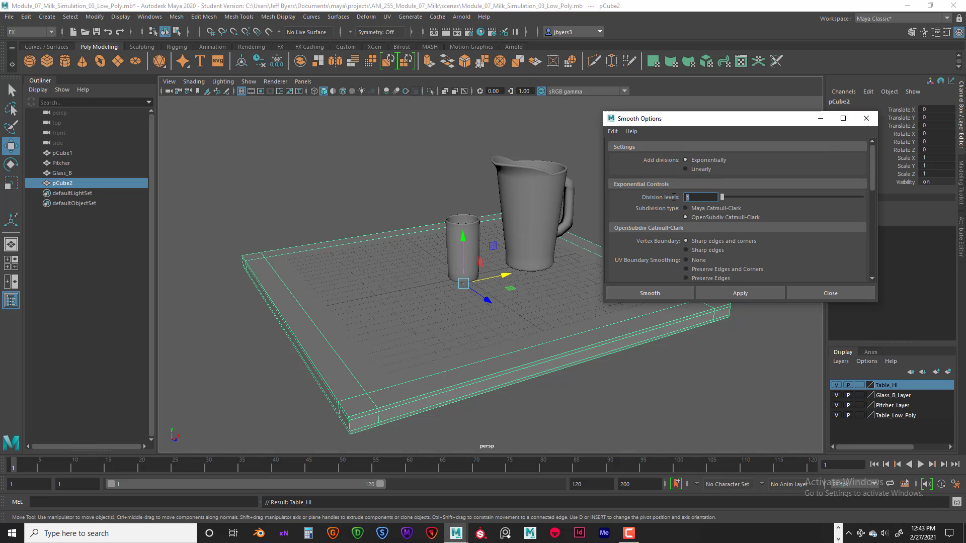
pyautogui.write('2')
pyautogui.click(664, 294)
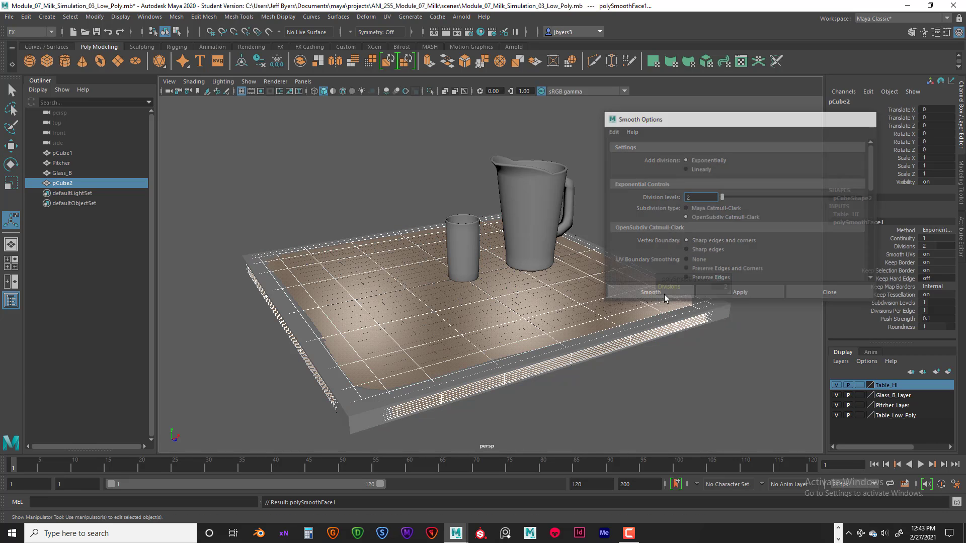
pyautogui.click(743, 365)
# Hide the Table_Low_Poly layer and keep the Table_HI layer visible.
pyautogui.click(838, 387)
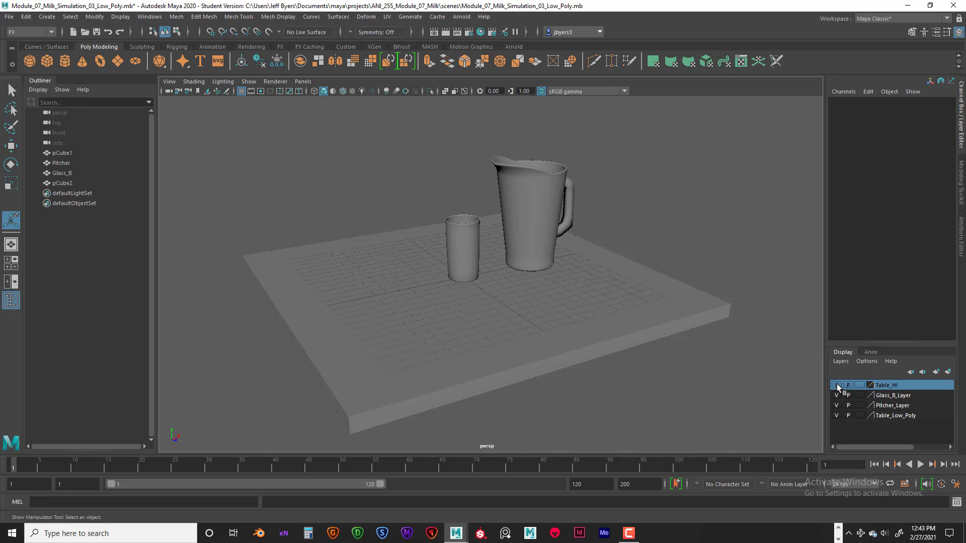
pyautogui.click(836, 415)
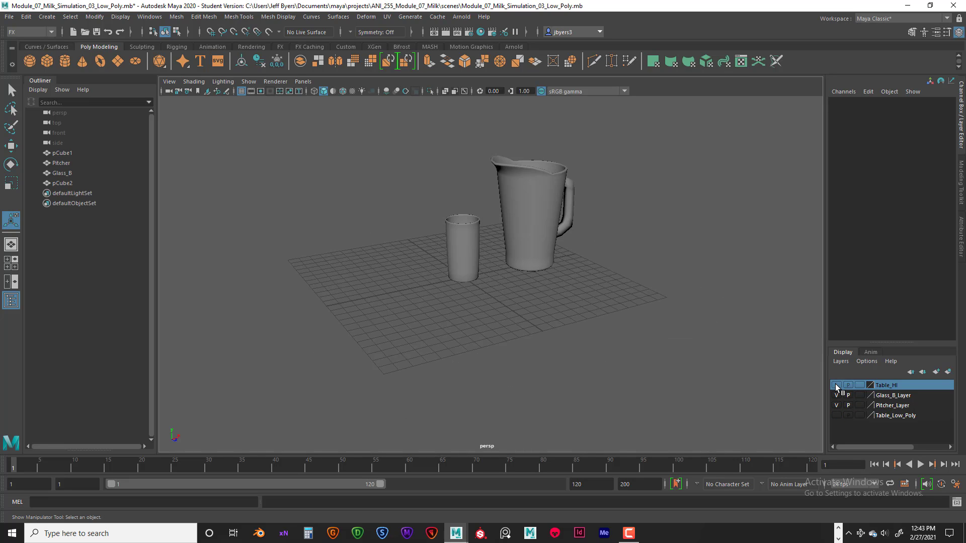
pyautogui.click(837, 385)
# Delete the smoothed table's construction history and freeze its transformations.
pyautogui.click(599, 355)
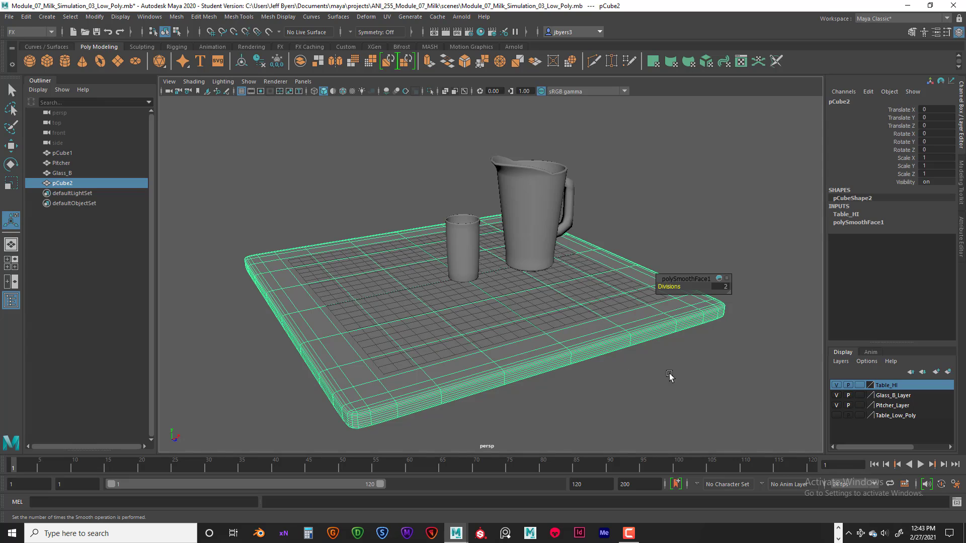
pyautogui.click(259, 61)
pyautogui.click(277, 61)
pyautogui.click(453, 201)
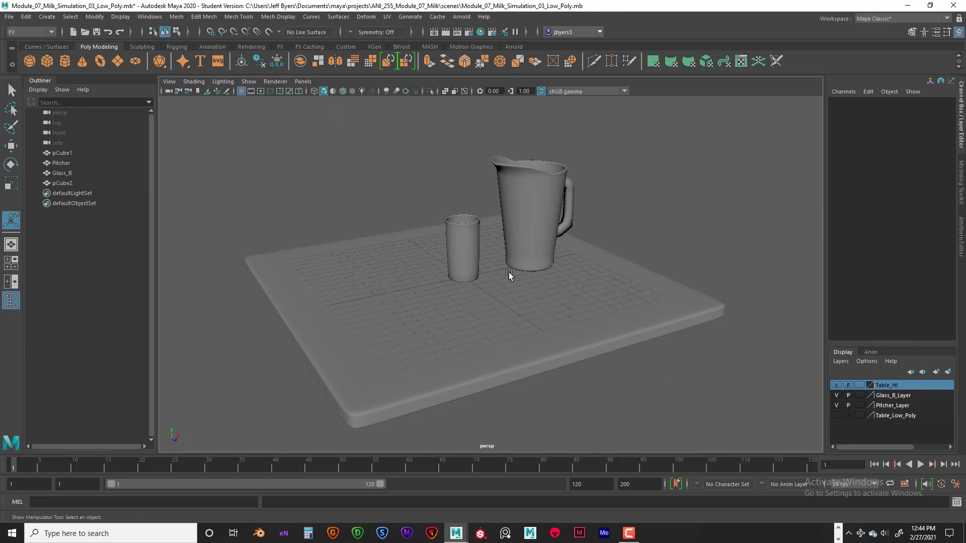
# Examine how the base of the glass meets the smoothed tabletop in the front view.
pyautogui.click(470, 263)
pyautogui.press('space')
pyautogui.press('space')
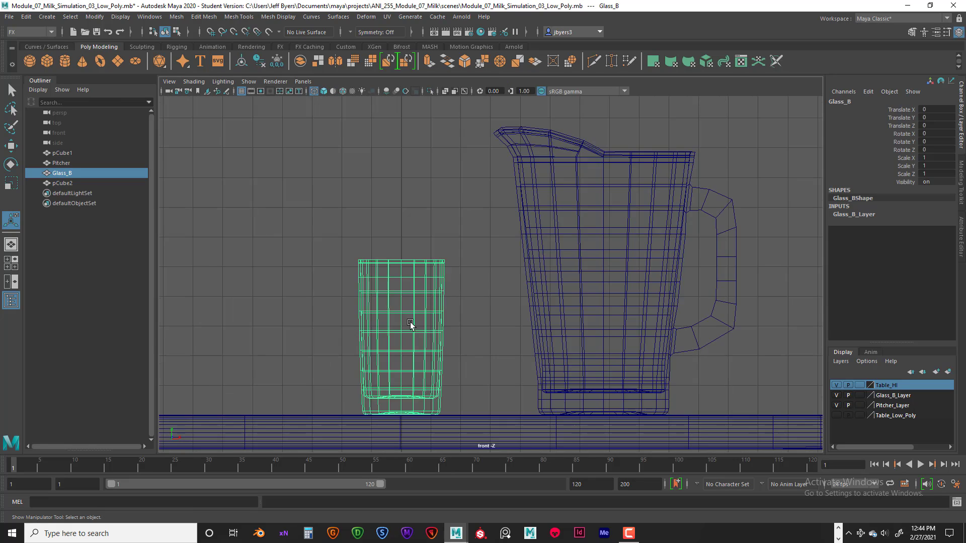
pyautogui.scroll(6, 410, 324)
pyautogui.keyDown('alt'); pyautogui.moveTo(449, 289); pyautogui.dragTo(589, 183, button='middle'); pyautogui.keyUp('alt')
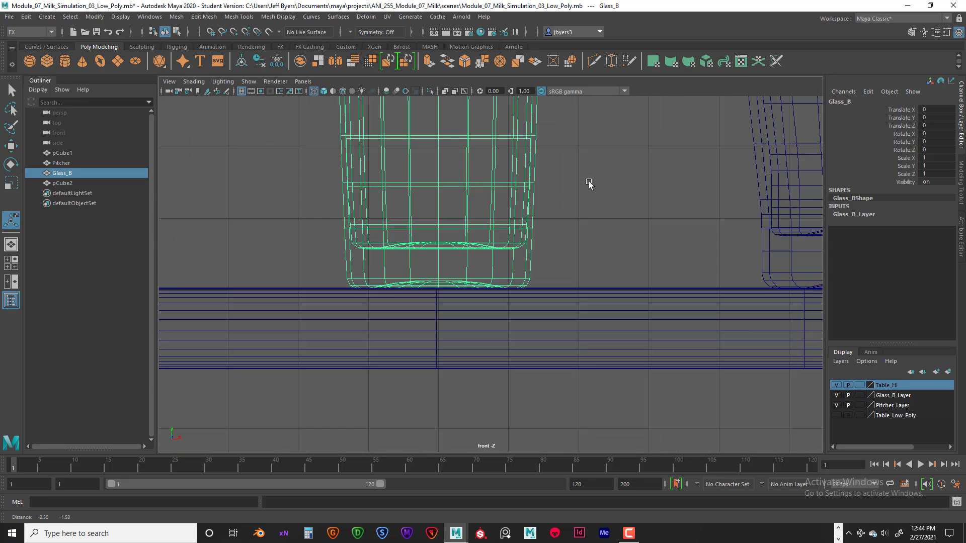
pyautogui.scroll(4, 518, 250)
pyautogui.scroll(-5, 440, 254)
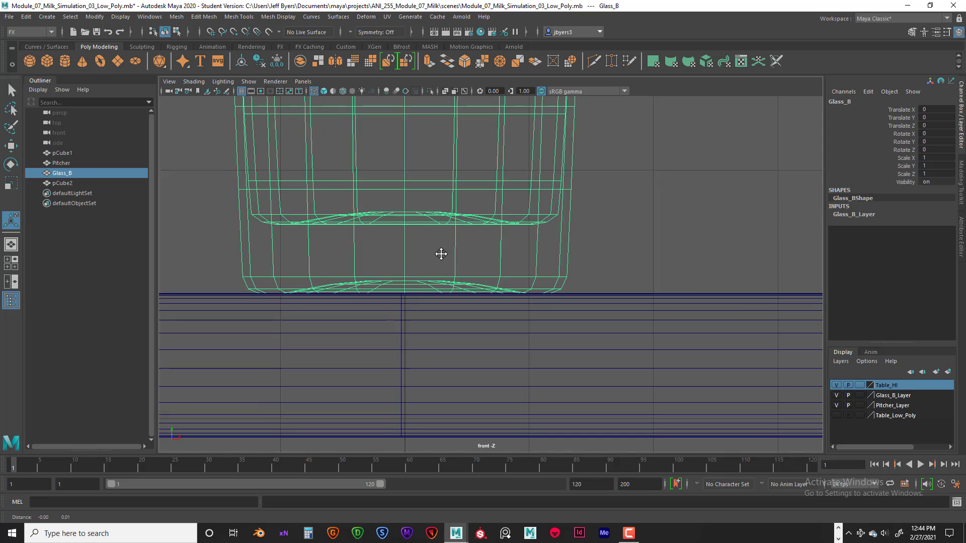
pyautogui.scroll(-4, 458, 282)
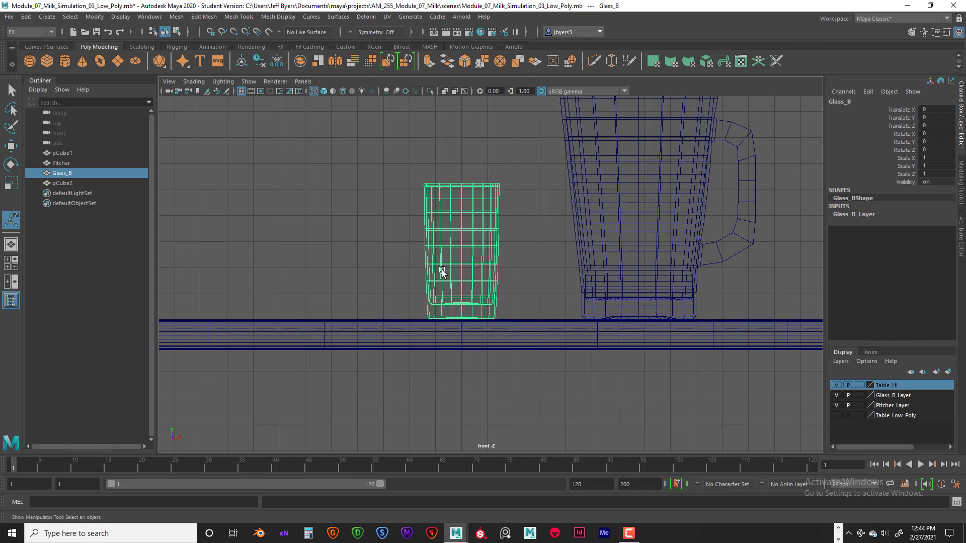
# Nudge the glass up to 0.002 in Translate Y to lift its base off the tabletop.
pyautogui.press('w')
pyautogui.scroll(2, 512, 288)
pyautogui.scroll(6, 512, 288)
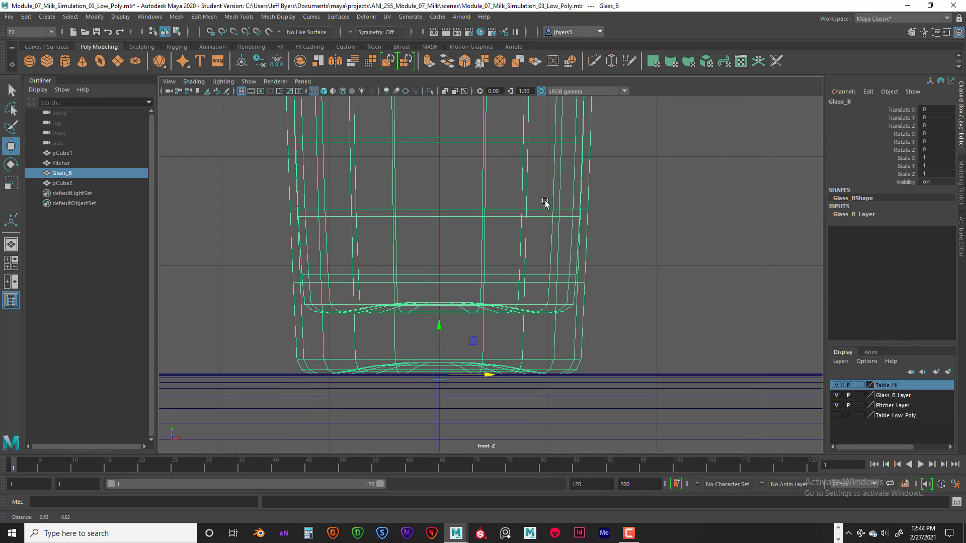
pyautogui.keyDown('alt'); pyautogui.moveTo(540, 202); pyautogui.dragTo(571, 205, button='middle'); pyautogui.keyUp('alt')
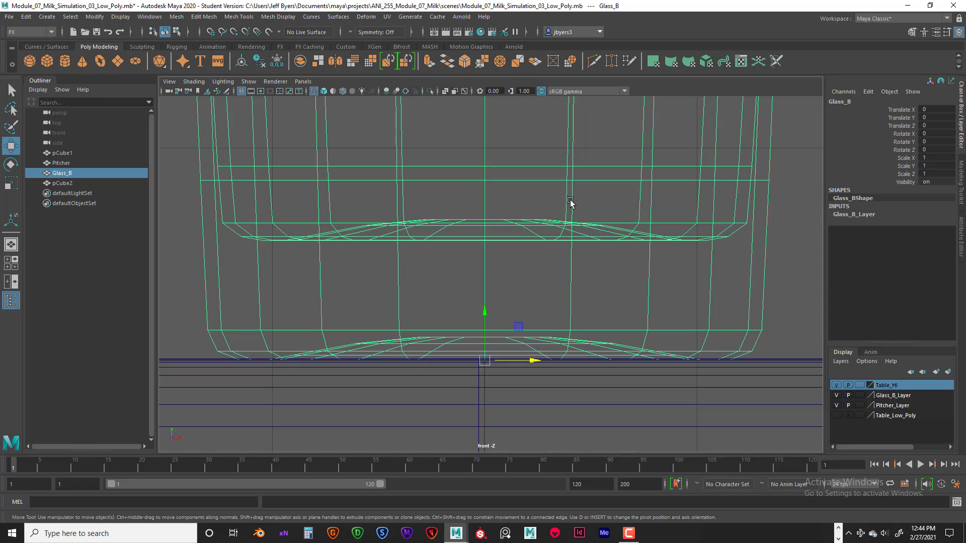
pyautogui.hotkey('alt', 'Up')
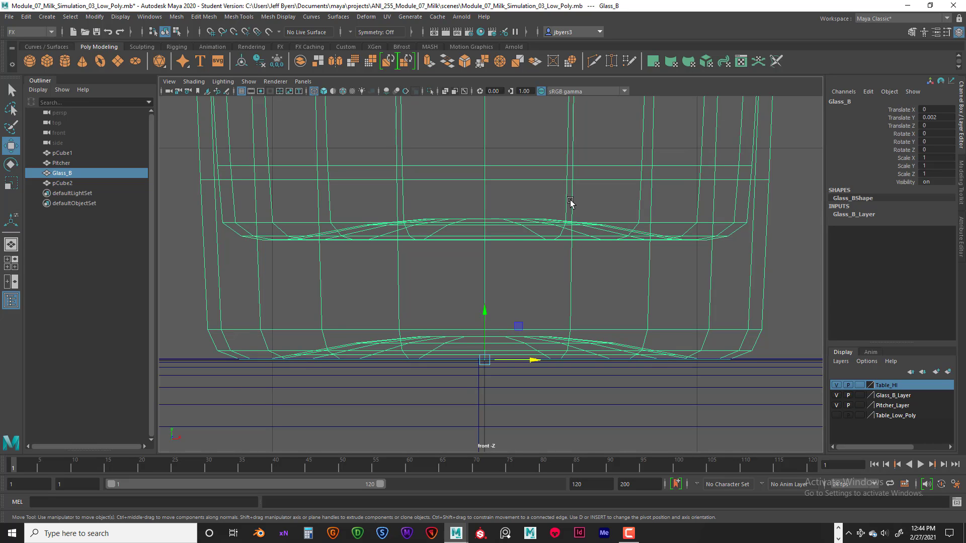
# Adjust the glass's height in small nudges until Translate Y is 0.005, keeping its base just above the tabletop.
pyautogui.hotkey('alt', 'Up')
pyautogui.hotkey('alt', 'Up')
pyautogui.hotkey('alt', 'Up')
pyautogui.hotkey('alt', 'Up')
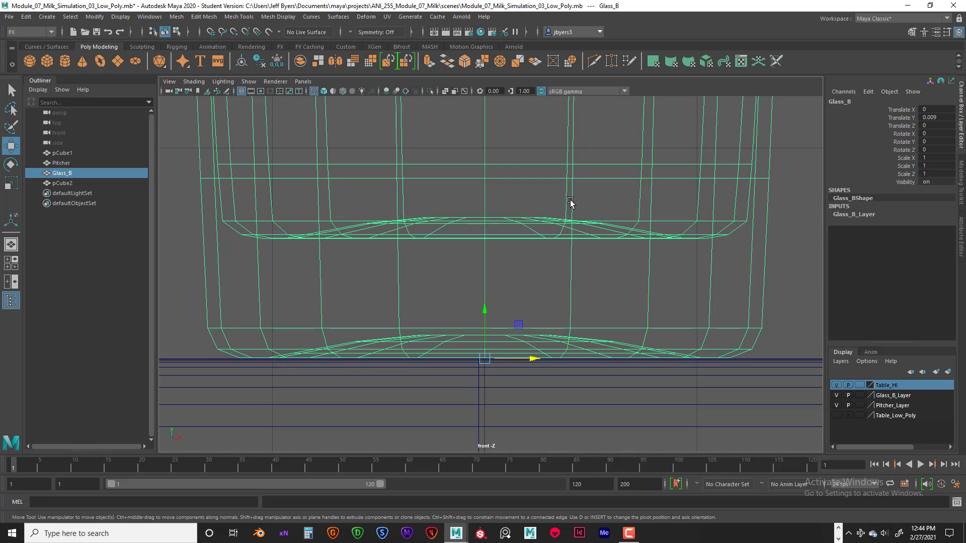
pyautogui.hotkey('alt', 'Down')
pyautogui.hotkey('alt', 'Down')
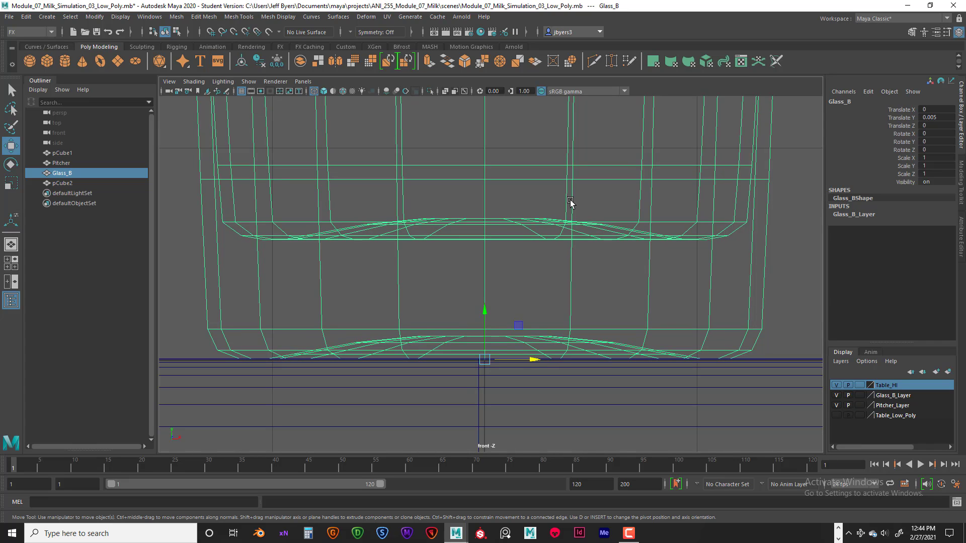
pyautogui.scroll(-10, 573, 217)
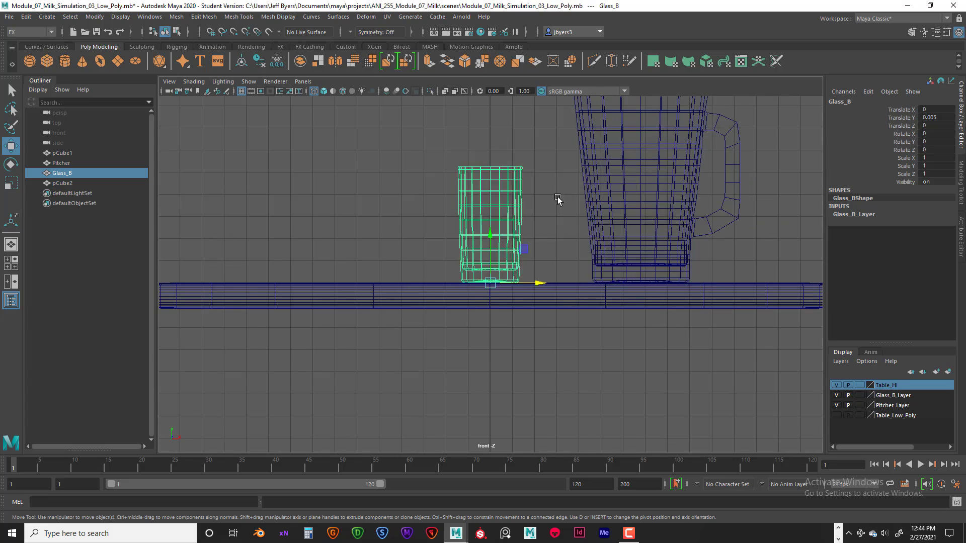
# Duplicate the glass in the perspective view onto a new display layer named Glass_HI, and hide Glass_B_Layer.
pyautogui.press('space')
pyautogui.press('space')
pyautogui.keyDown('alt'); pyautogui.moveTo(521, 277); pyautogui.dragTo(497, 271); pyautogui.keyUp('alt')
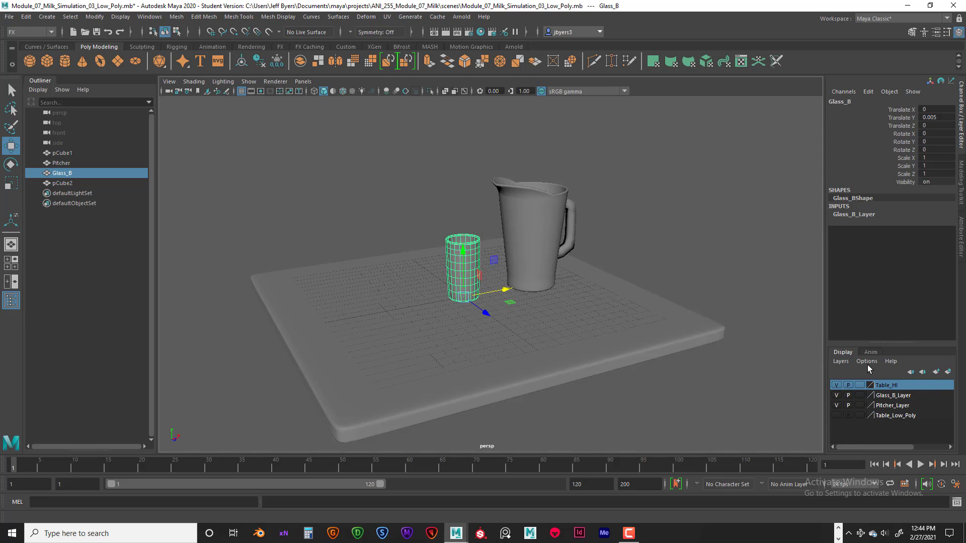
pyautogui.hotkey('ctrl', 'd')
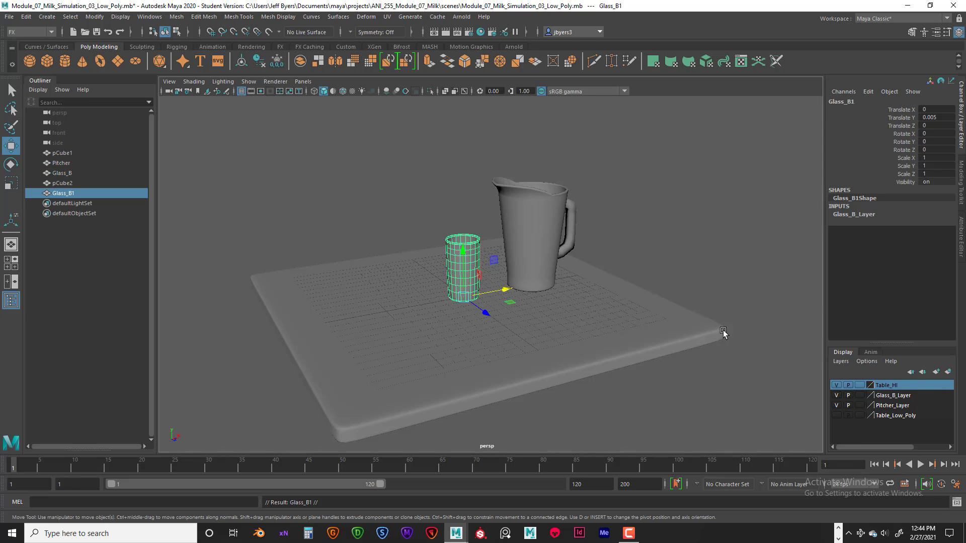
pyautogui.click(949, 372)
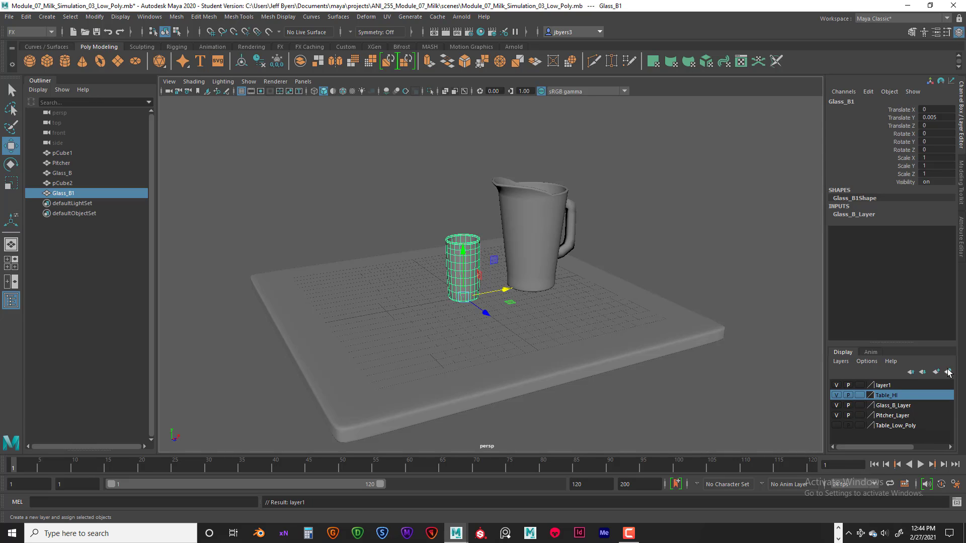
pyautogui.doubleClick(884, 386)
pyautogui.doubleClick(365, 198)
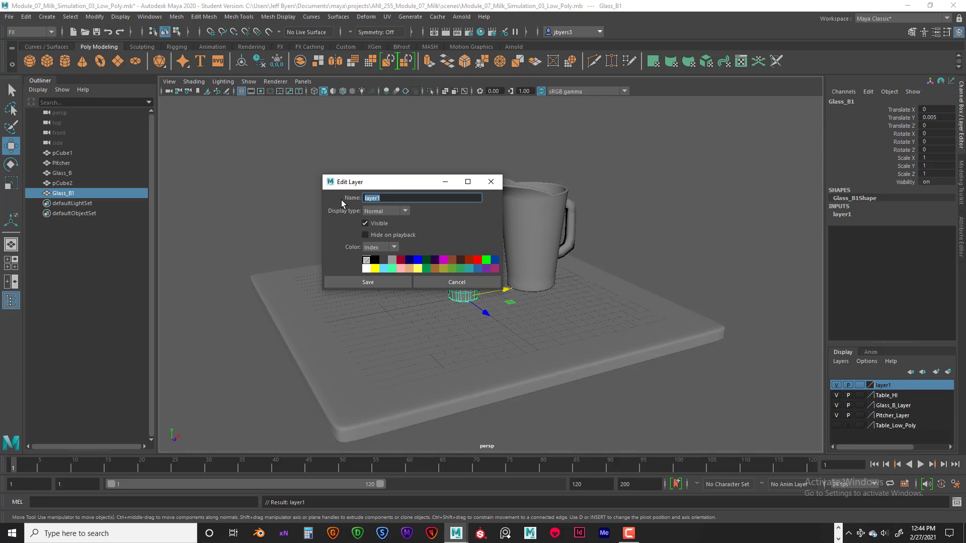
pyautogui.write('Glass_HI')
pyautogui.press('Return')
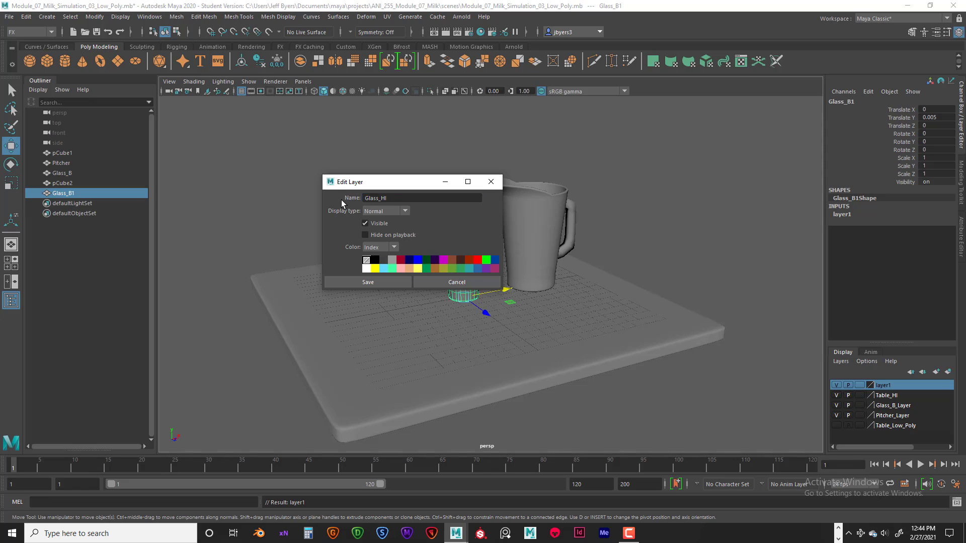
pyautogui.click(359, 281)
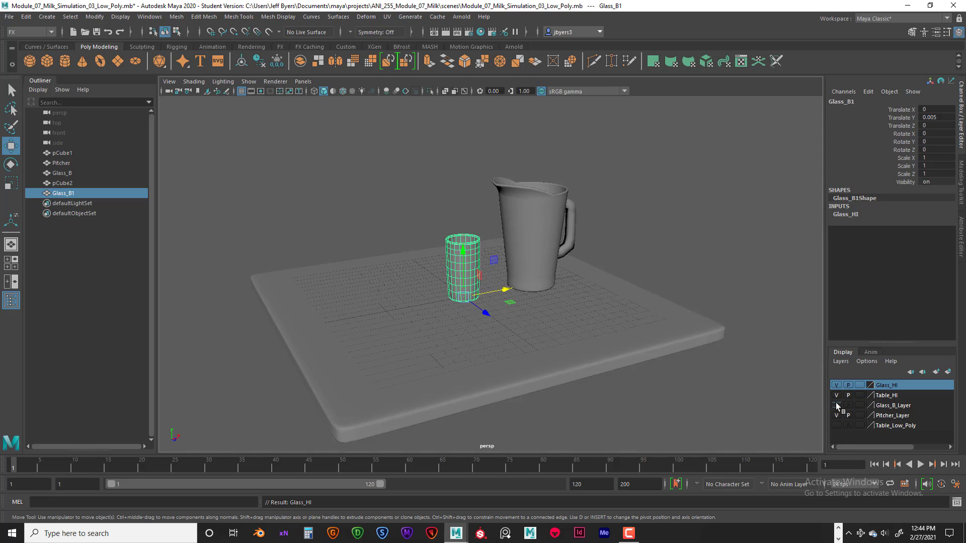
# Smooth the duplicated glass on the Glass_HI layer with 2 divisions.
pyautogui.click(836, 385)
pyautogui.click(836, 385)
pyautogui.press('space')
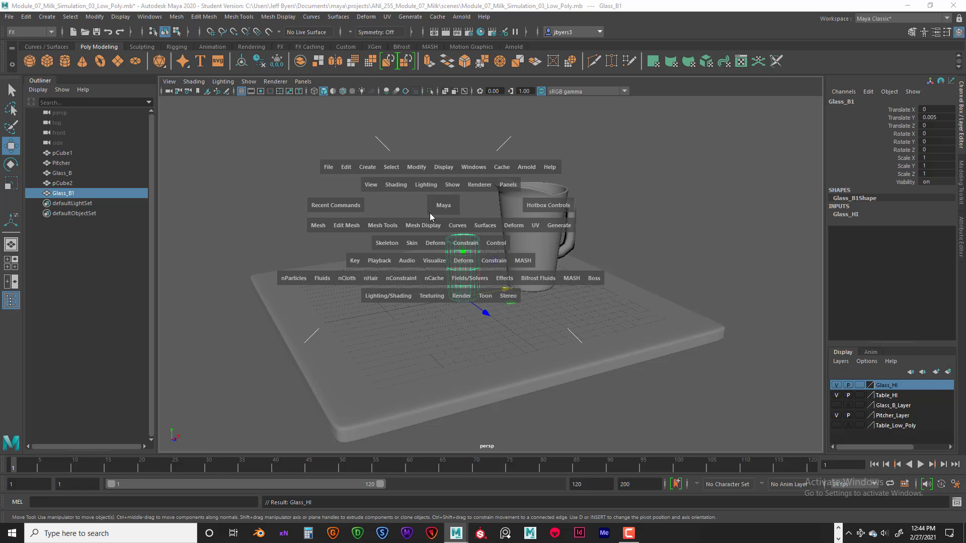
pyautogui.click(316, 226)
pyautogui.click(355, 339)
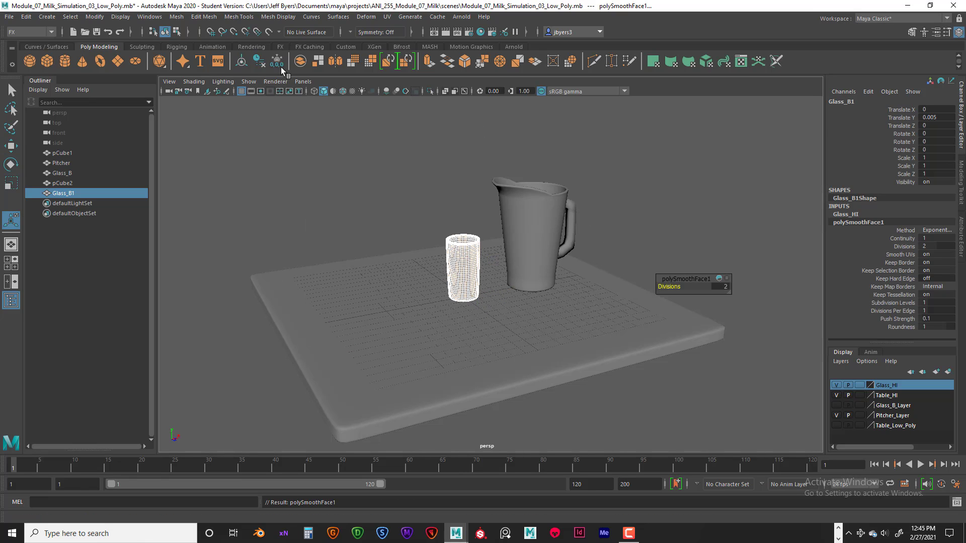
# Delete the smoothed glass's construction history and freeze its transformations.
pyautogui.click(258, 60)
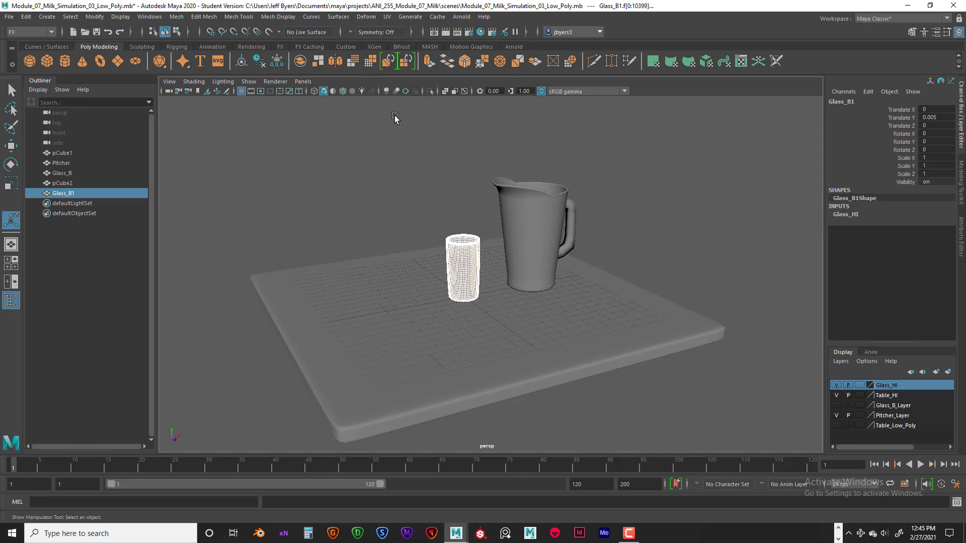
pyautogui.click(276, 61)
pyautogui.click(499, 314)
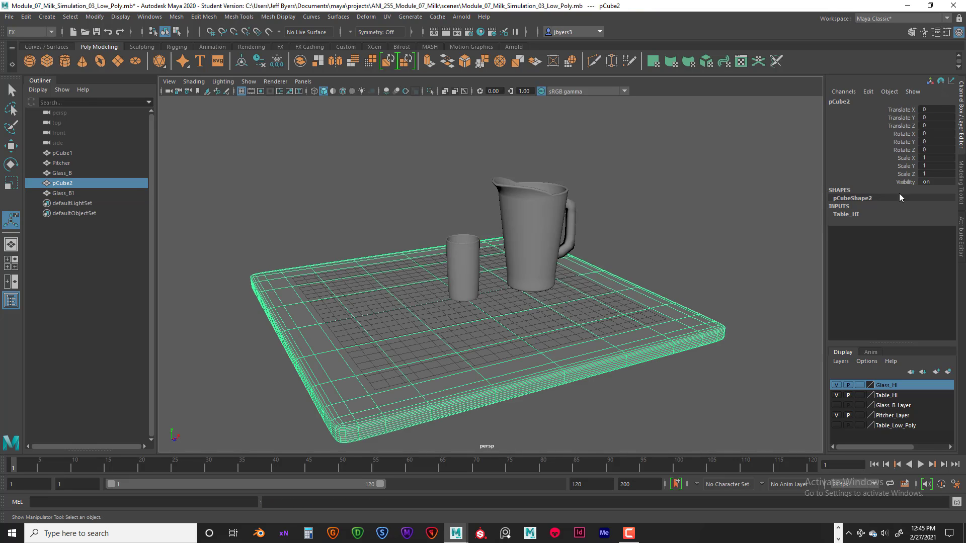
pyautogui.click(467, 270)
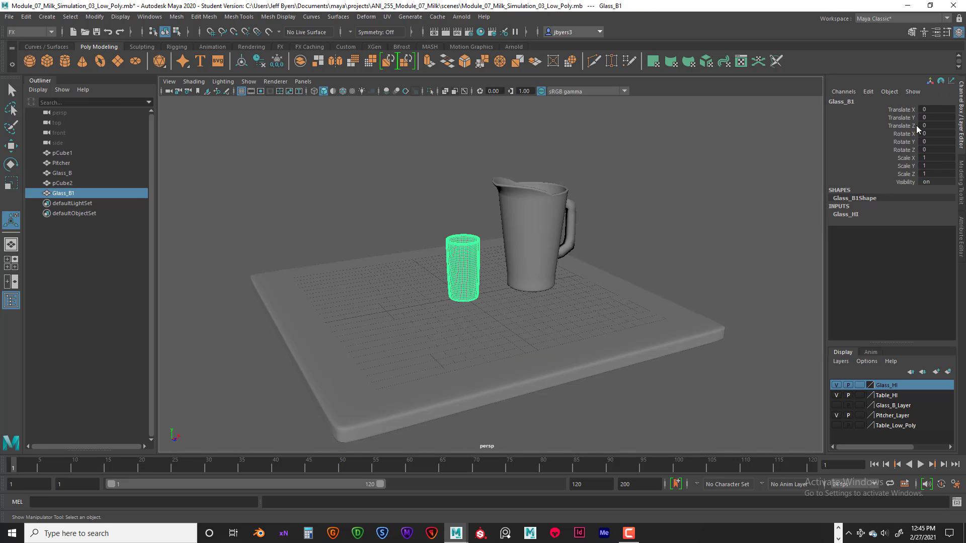
# Duplicate the pitcher and assign the copy to a new display layer named Pitcher_Hi.
pyautogui.click(518, 243)
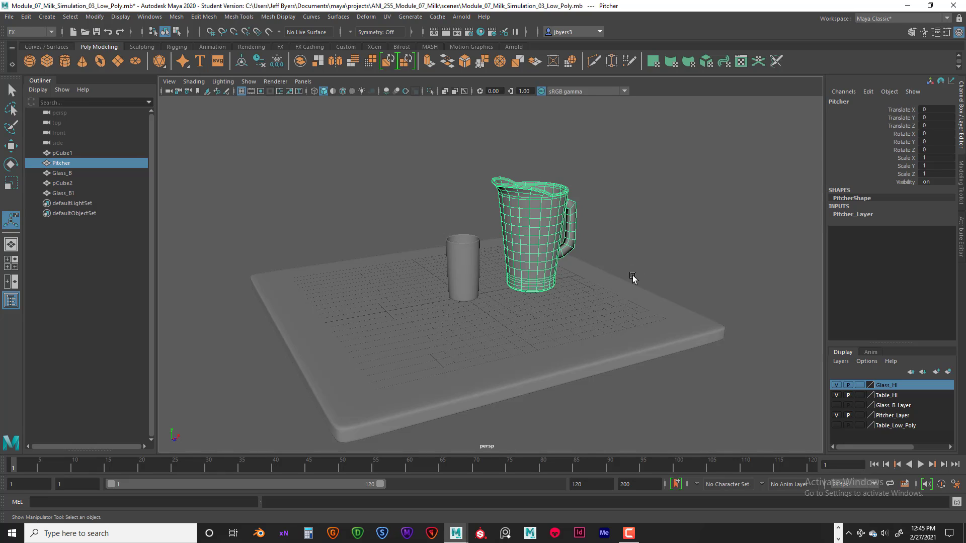
pyautogui.hotkey('ctrl', 'd')
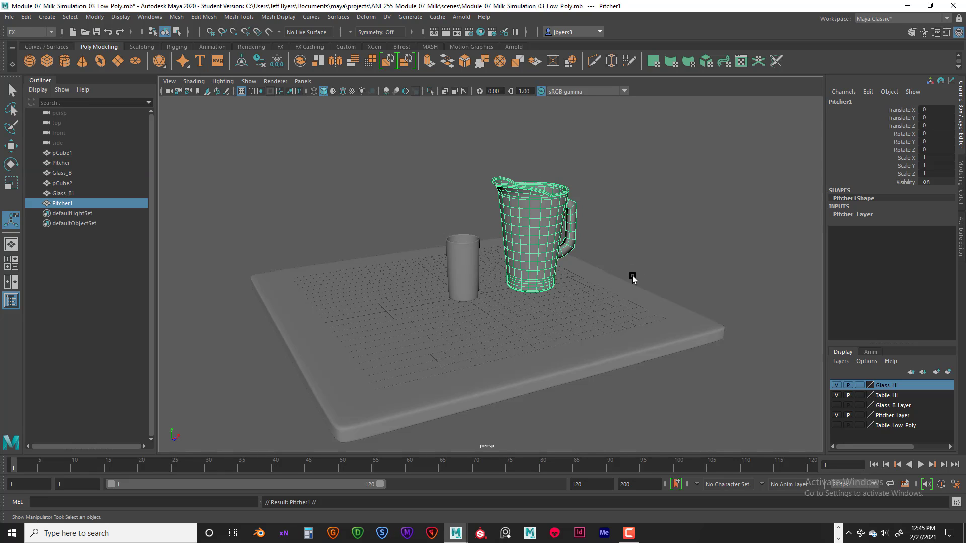
pyautogui.click(949, 373)
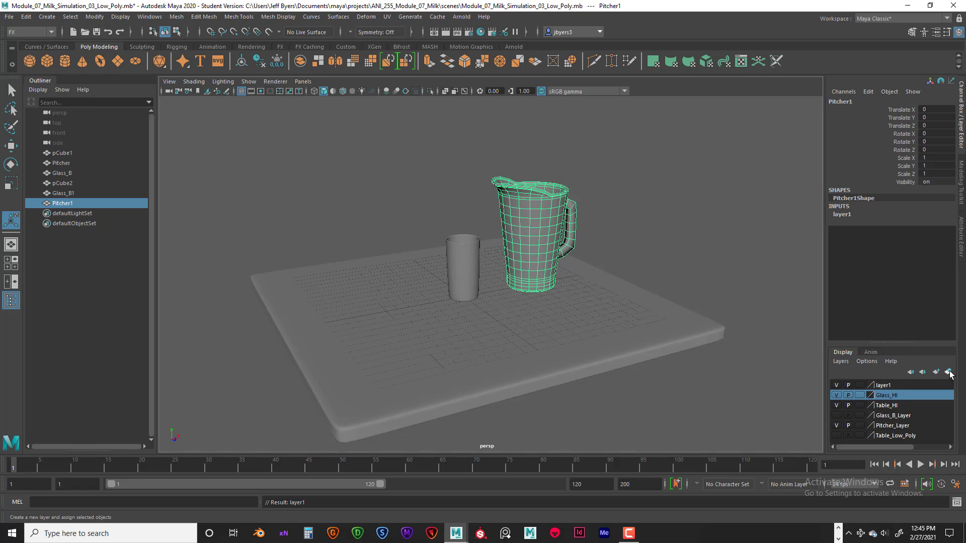
pyautogui.doubleClick(884, 385)
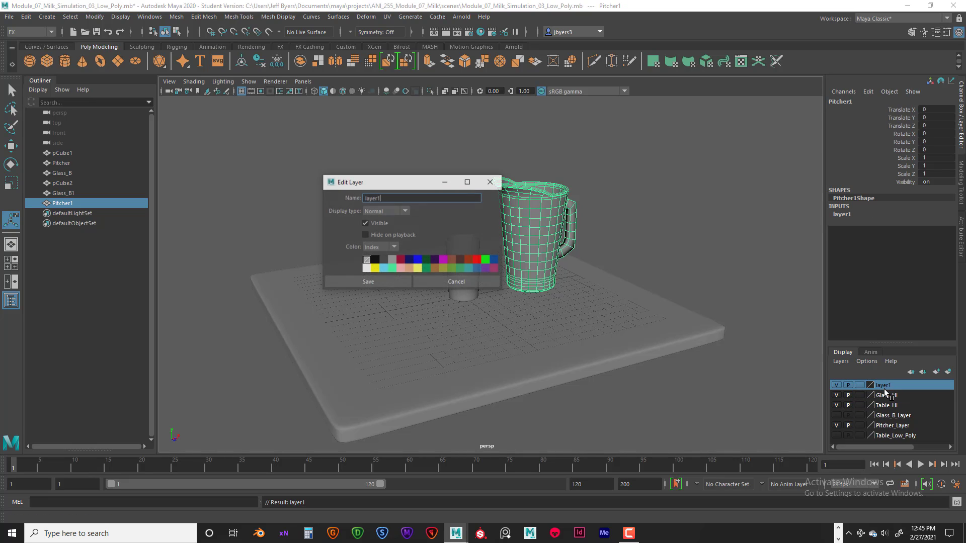
pyautogui.moveTo(383, 202); pyautogui.dragTo(339, 198)
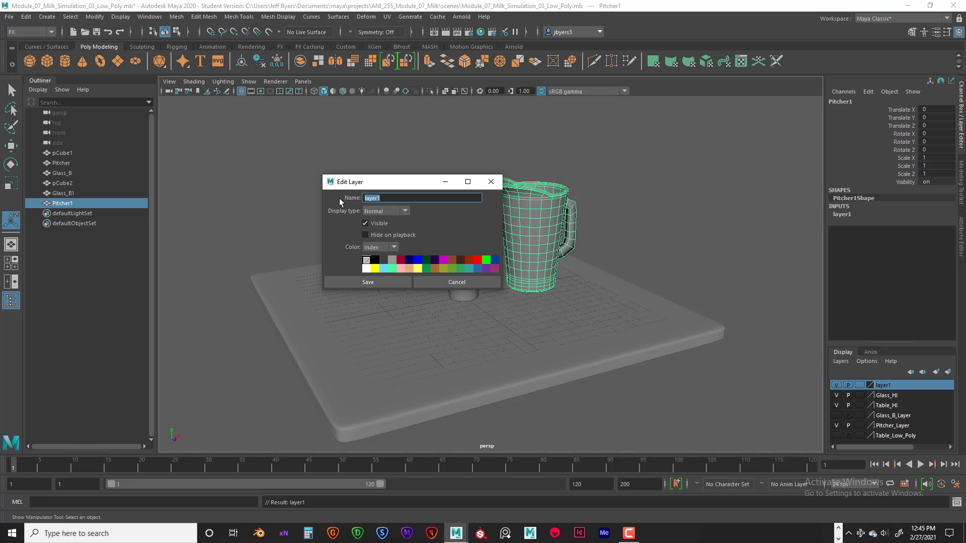
pyautogui.write('Pitcher_Hi')
pyautogui.press('Return')
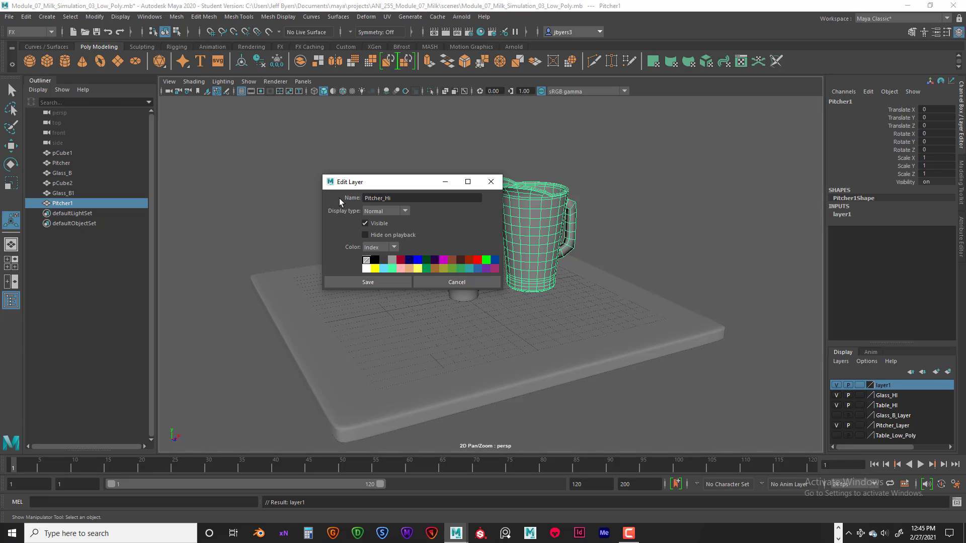
pyautogui.click(379, 282)
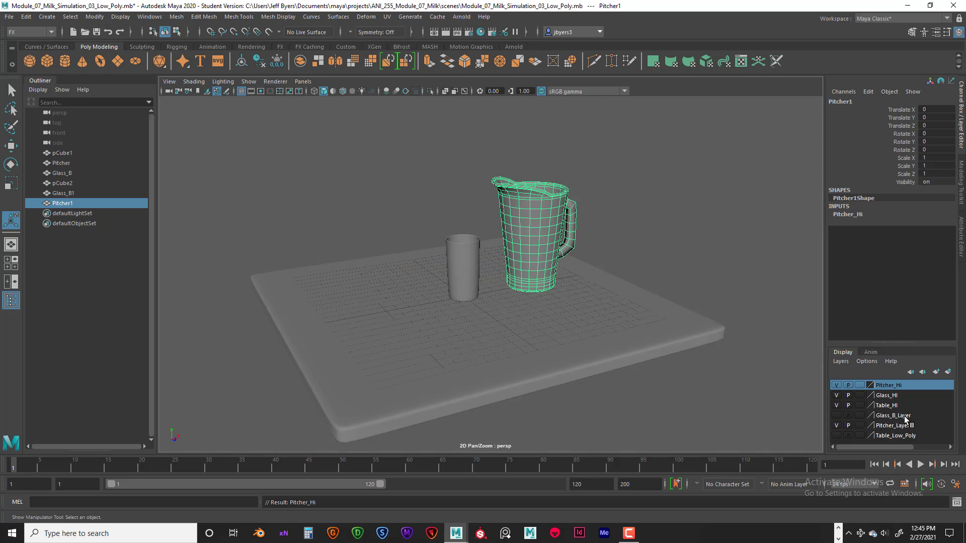
# Hide the original Pitcher_Layer and smooth the duplicated pitcher with 2 divisions.
pyautogui.click(838, 426)
pyautogui.press('space')
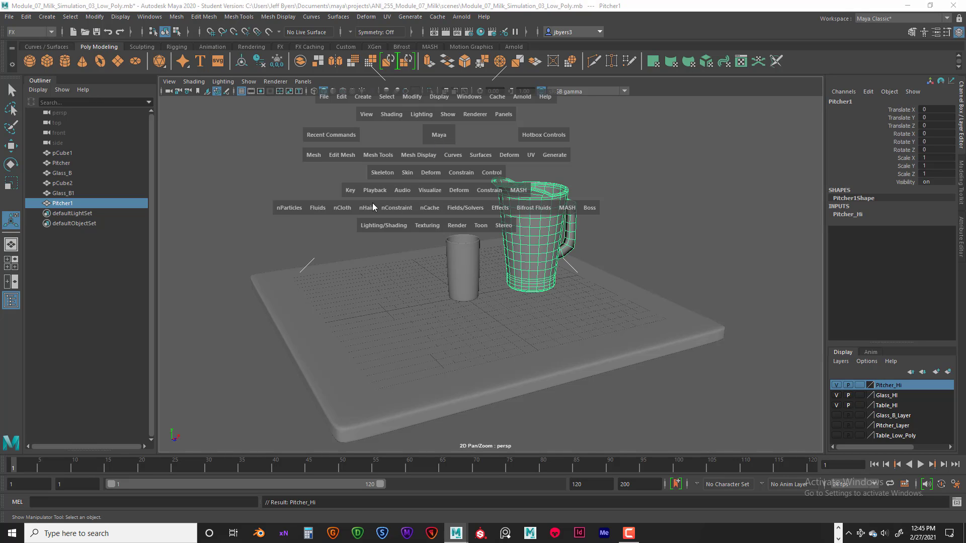
pyautogui.click(313, 155)
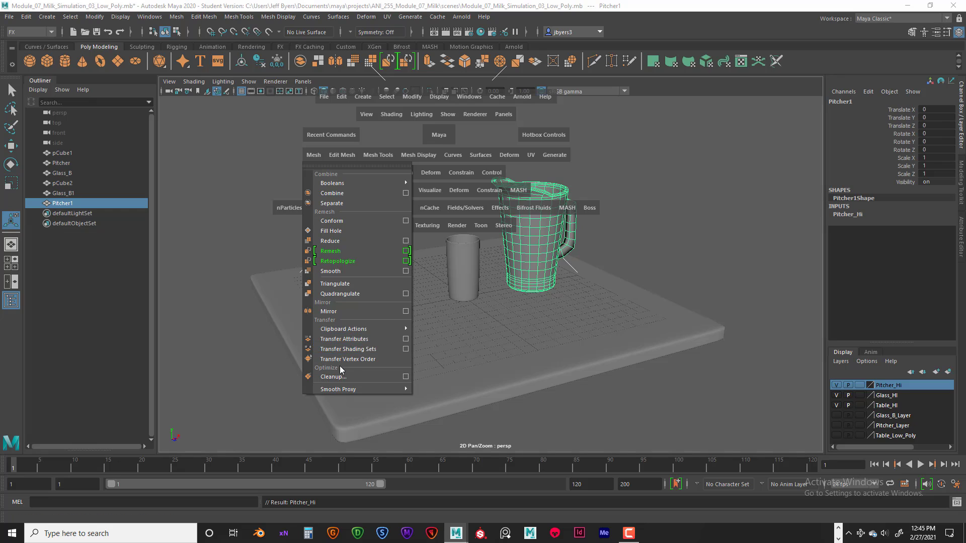
pyautogui.click(335, 271)
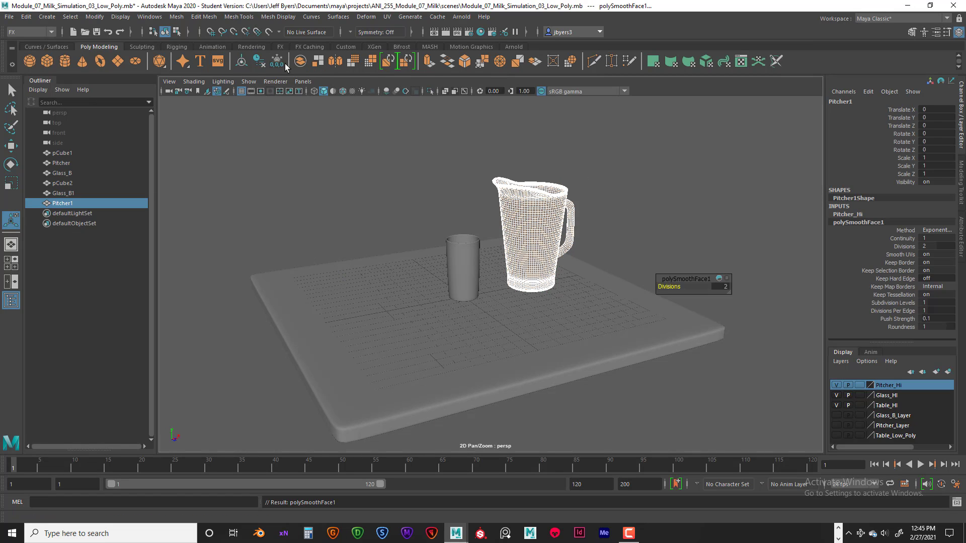
# Delete the smoothed pitcher's construction history and freeze its transformations.
pyautogui.click(259, 60)
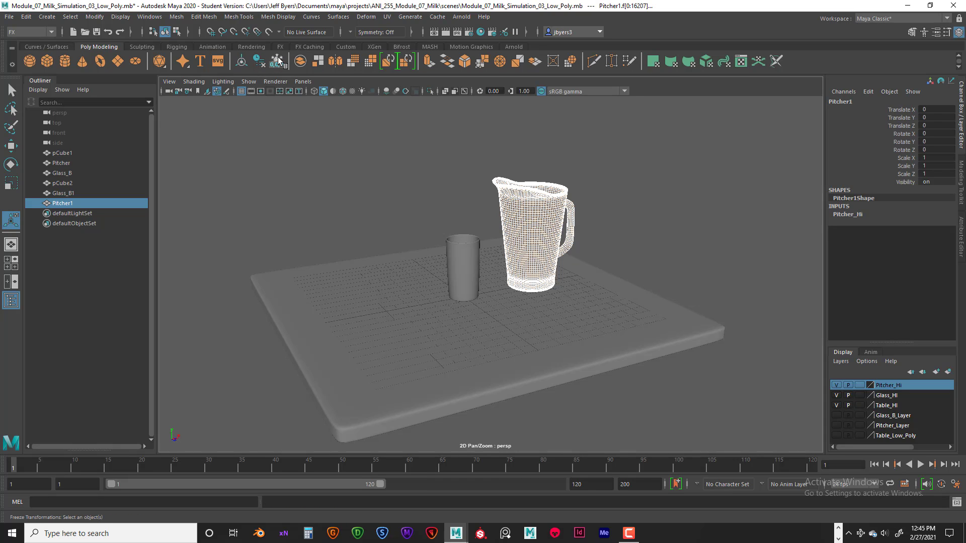
pyautogui.click(278, 57)
pyautogui.click(632, 208)
pyautogui.click(535, 246)
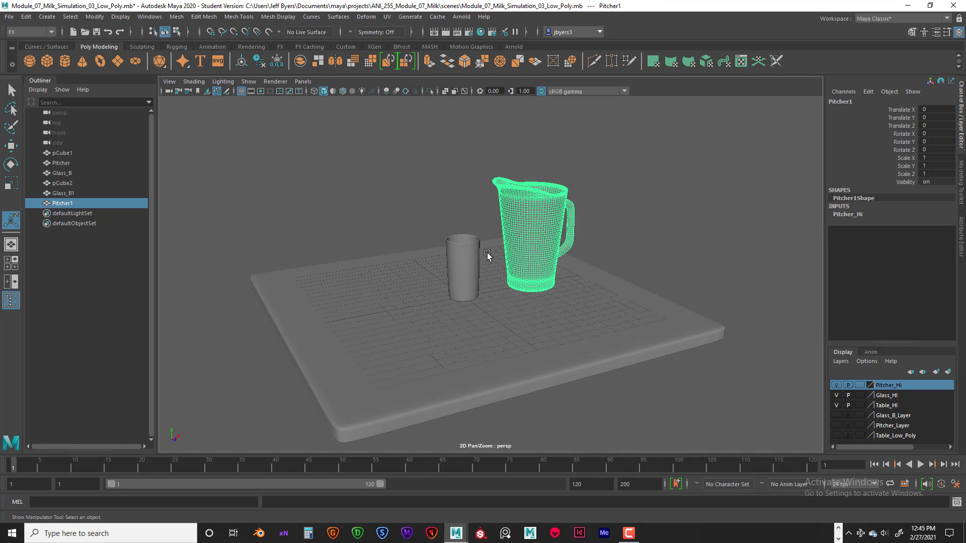
# Inspect the high-poly glass, table and pitcher one by one and check what each of their display layers shows and hides.
pyautogui.click(472, 256)
pyautogui.click(522, 325)
pyautogui.click(534, 245)
pyautogui.click(468, 259)
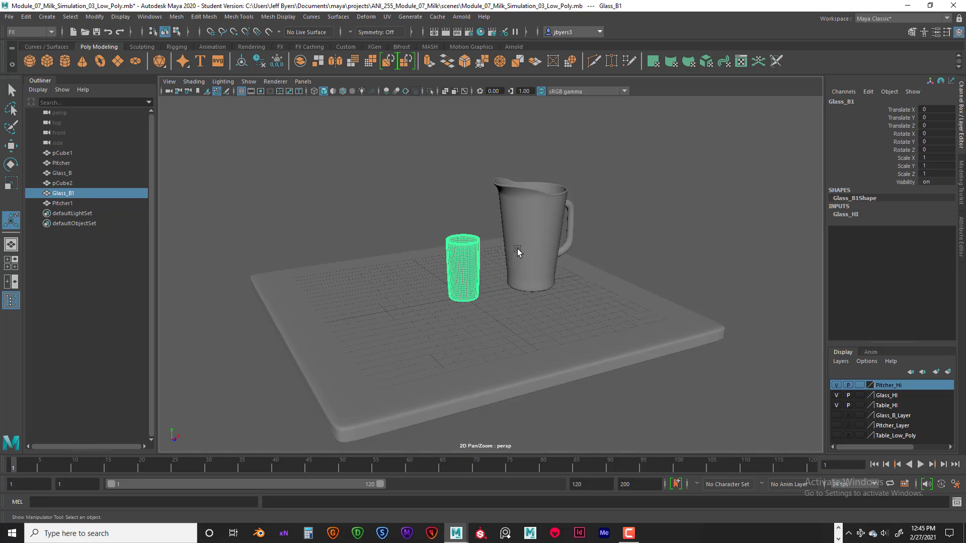
pyautogui.click(521, 252)
pyautogui.click(489, 300)
pyautogui.click(469, 279)
pyautogui.click(534, 250)
pyautogui.click(521, 311)
pyautogui.click(469, 274)
pyautogui.click(530, 242)
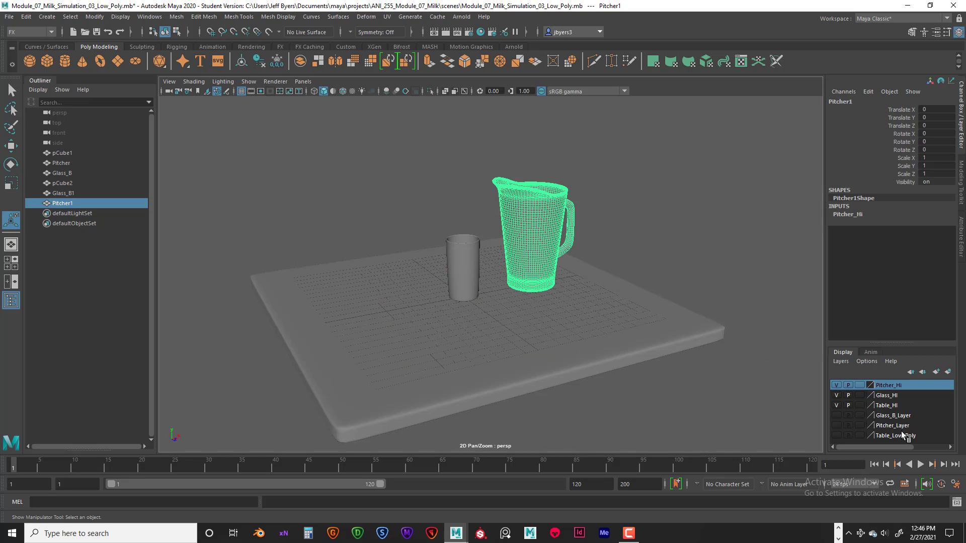
pyautogui.click(836, 405)
pyautogui.click(836, 405)
pyautogui.click(837, 395)
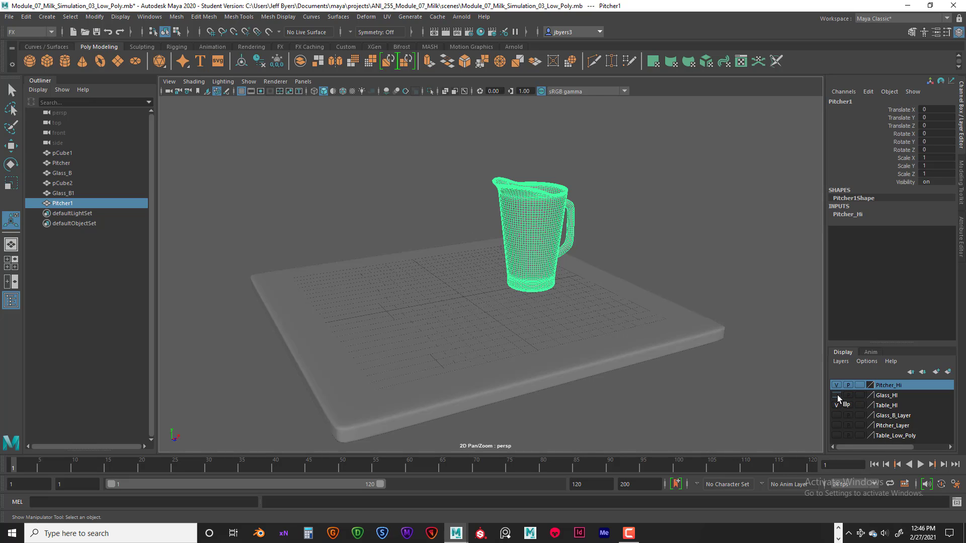
pyautogui.click(837, 395)
pyautogui.click(837, 385)
pyautogui.click(837, 385)
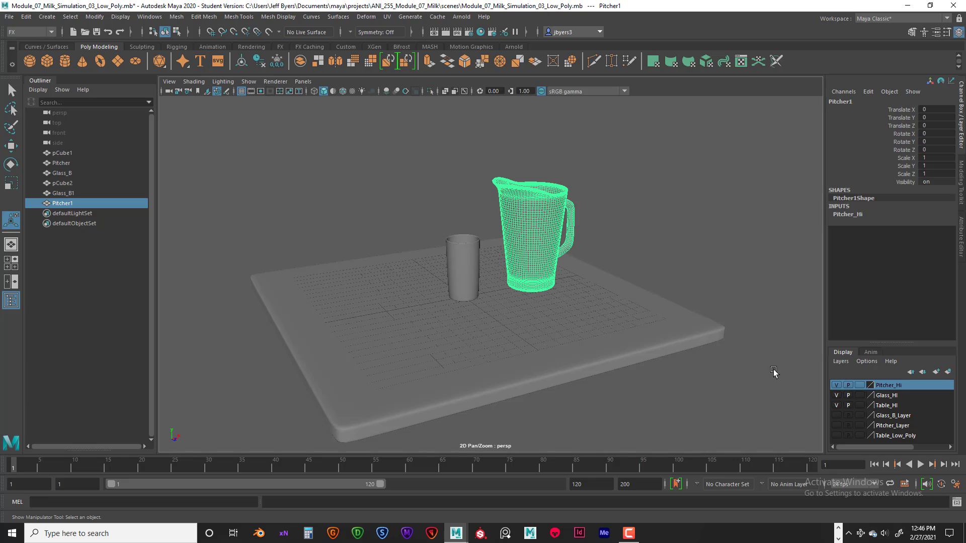
# Select the high-poly table, glass and pitcher together and freeze their transformations.
pyautogui.moveTo(432, 221); pyautogui.dragTo(501, 280)
pyautogui.click(578, 165)
pyautogui.moveTo(402, 158); pyautogui.dragTo(647, 346)
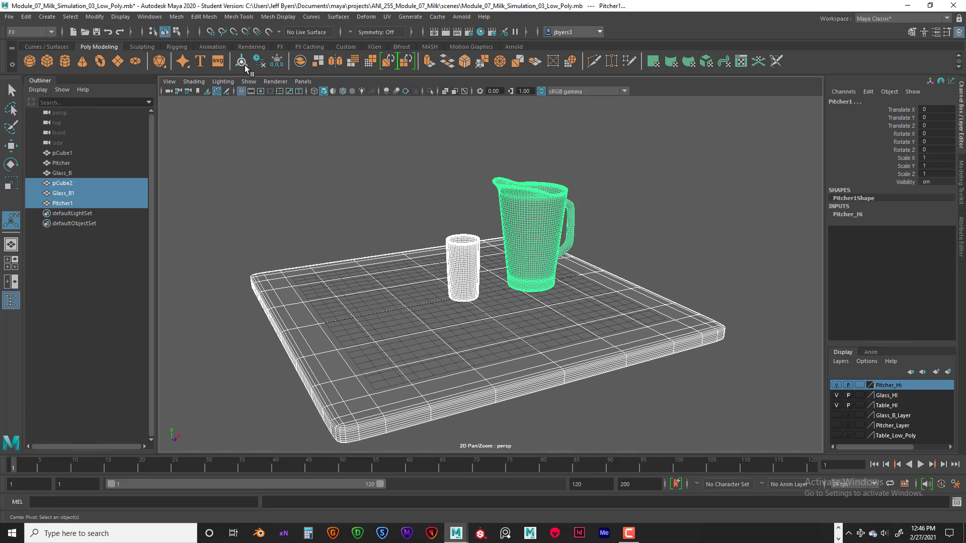
pyautogui.click(277, 61)
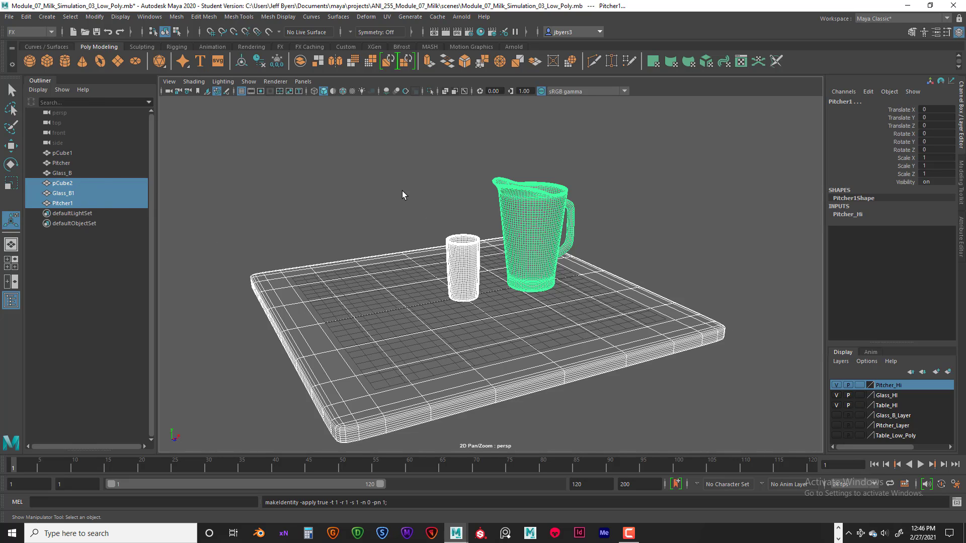
# Rename the smoothed pitcher object as Pitcher_Hi_Poly.
pyautogui.click(558, 217)
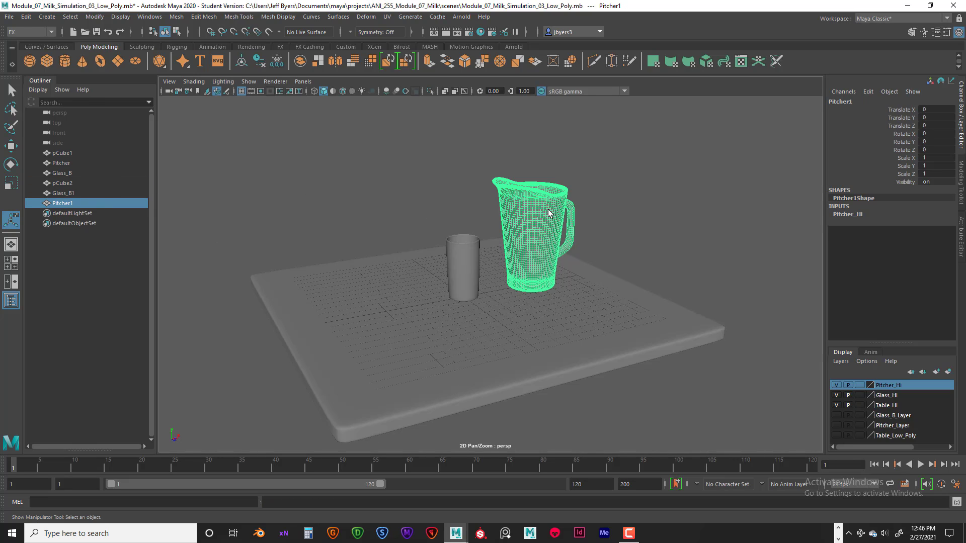
pyautogui.doubleClick(61, 204)
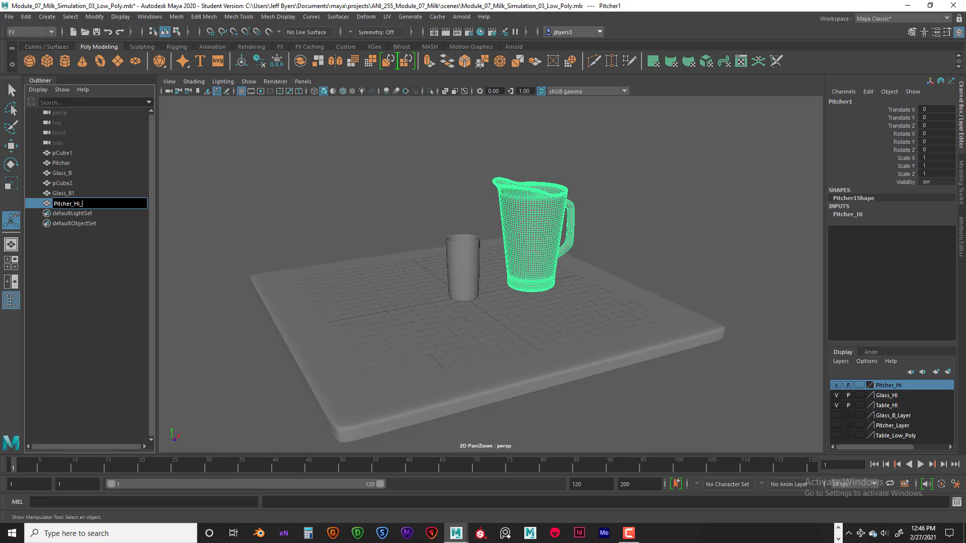
pyautogui.write('Pitcher_Hi_Poly')
pyautogui.press('Return')
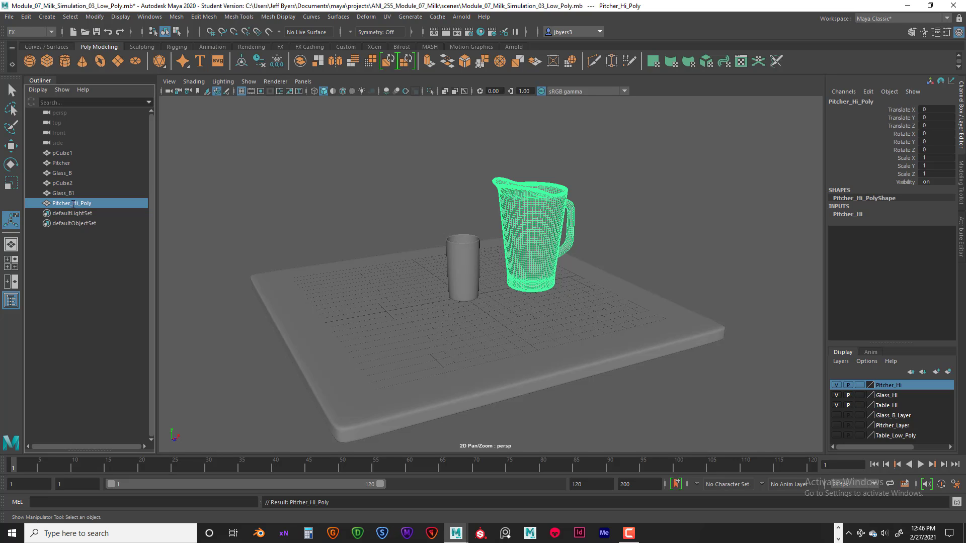
# Rename the smoothed glass object as Glass_Hi_Poly.
pyautogui.click(66, 193)
pyautogui.doubleClick(71, 194)
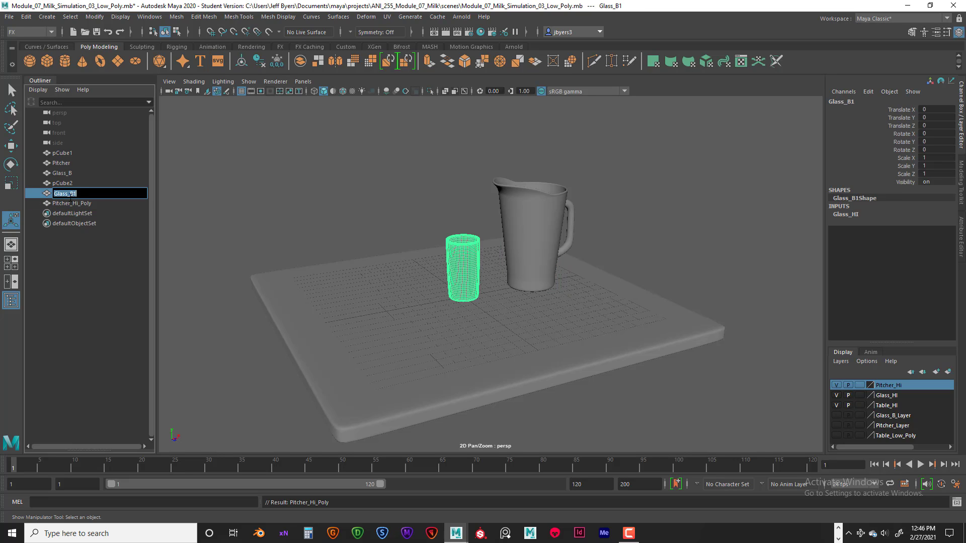
pyautogui.click(78, 193)
pyautogui.moveTo(77, 194); pyautogui.dragTo(70, 194)
pyautogui.write('Hi_Poly')
pyautogui.press('Return')
# Rename the smoothed table object as Table_HI_poly.
pyautogui.click(65, 184)
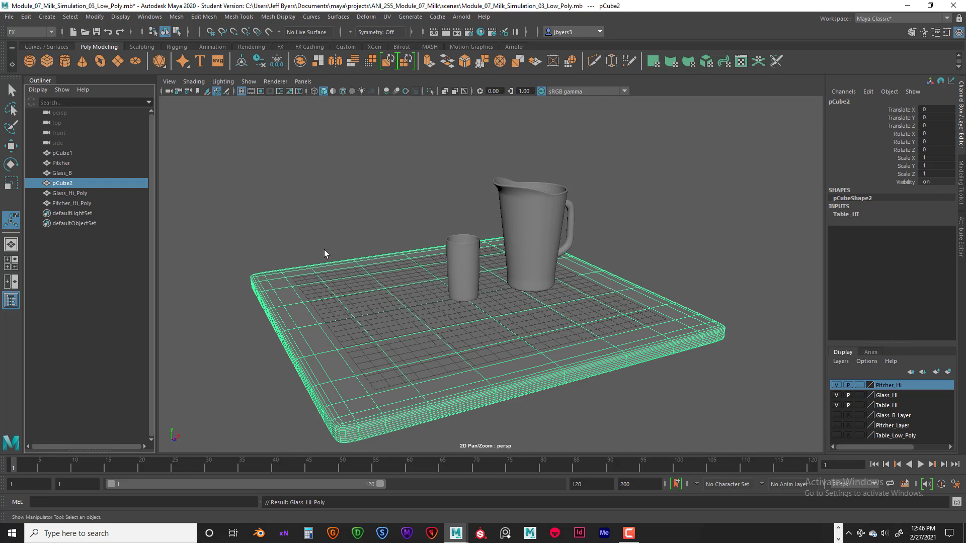
pyautogui.doubleClick(70, 185)
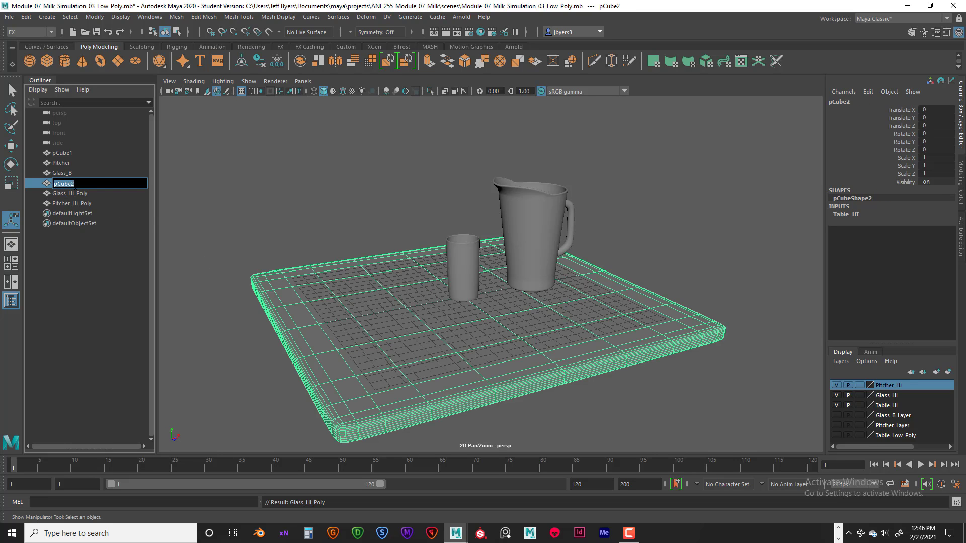
pyautogui.write('Table_HI_pol')
pyautogui.press('BackSpace')
pyautogui.write('y')
pyautogui.press('Return')
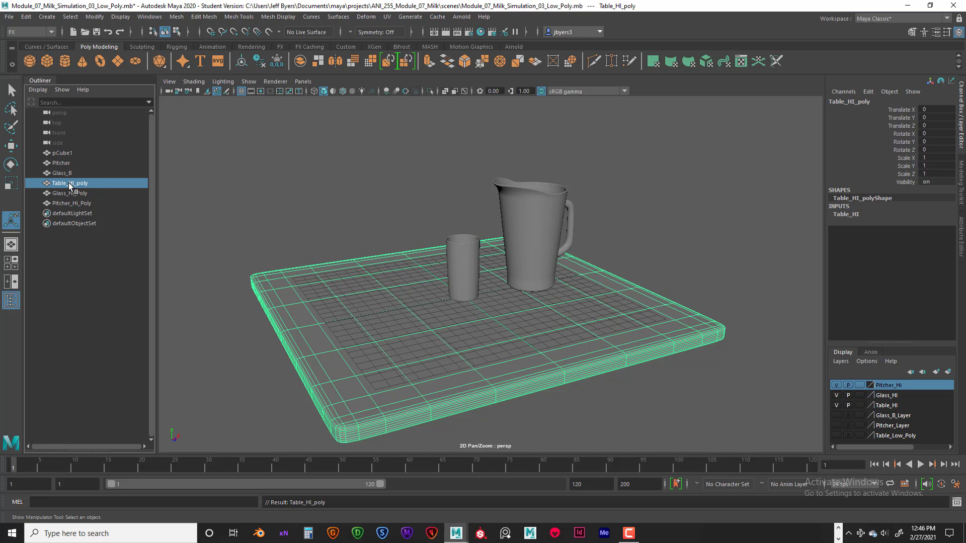
# Inspect the renamed high-poly table, glass and pitcher together and individually, checking their meshes and transform values.
pyautogui.click(65, 202)
pyautogui.click(455, 218)
pyautogui.moveTo(410, 171); pyautogui.dragTo(646, 331)
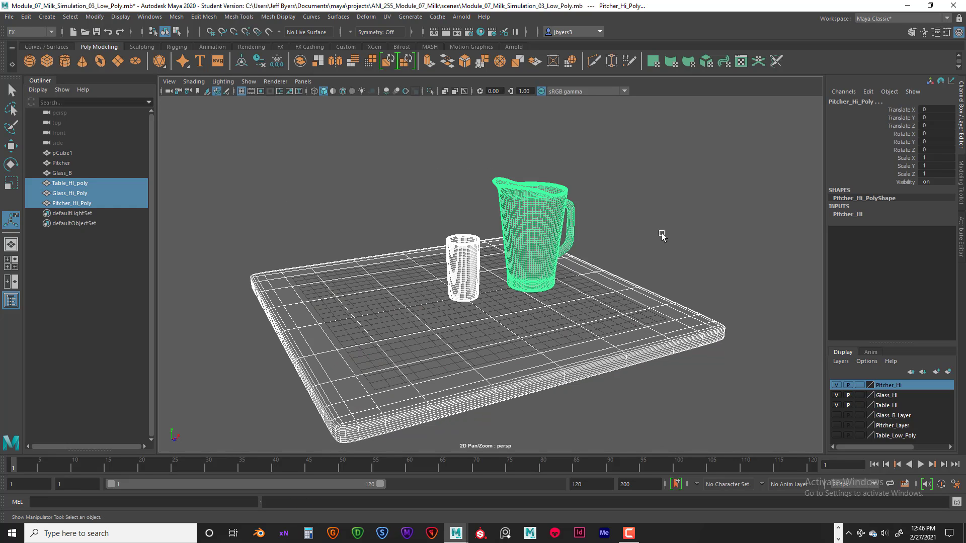
pyautogui.keyDown('alt'); pyautogui.moveTo(652, 235); pyautogui.dragTo(627, 230); pyautogui.keyUp('alt')
pyautogui.keyDown('alt'); pyautogui.moveTo(627, 230); pyautogui.dragTo(638, 215, button='middle'); pyautogui.keyUp('alt')
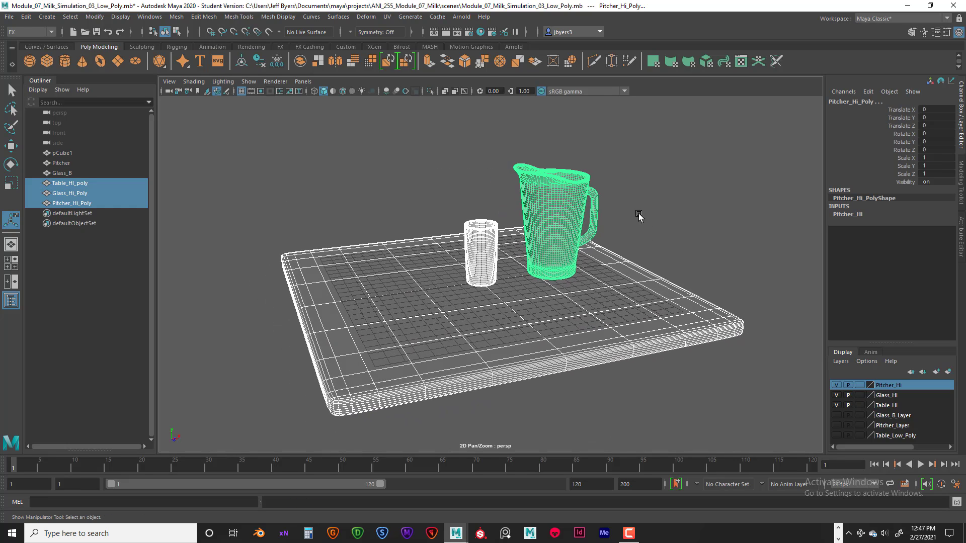
pyautogui.click(638, 216)
pyautogui.moveTo(408, 146); pyautogui.dragTo(687, 326)
pyautogui.click(421, 298)
pyautogui.press('5')
pyautogui.click(497, 244)
pyautogui.click(557, 214)
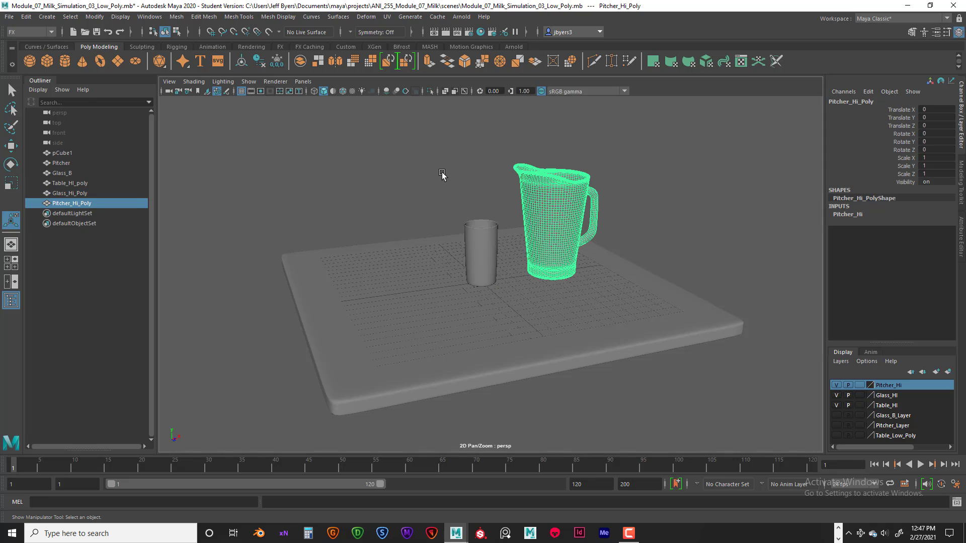
pyautogui.click(440, 174)
pyautogui.moveTo(373, 155); pyautogui.dragTo(629, 308)
pyautogui.press('4')
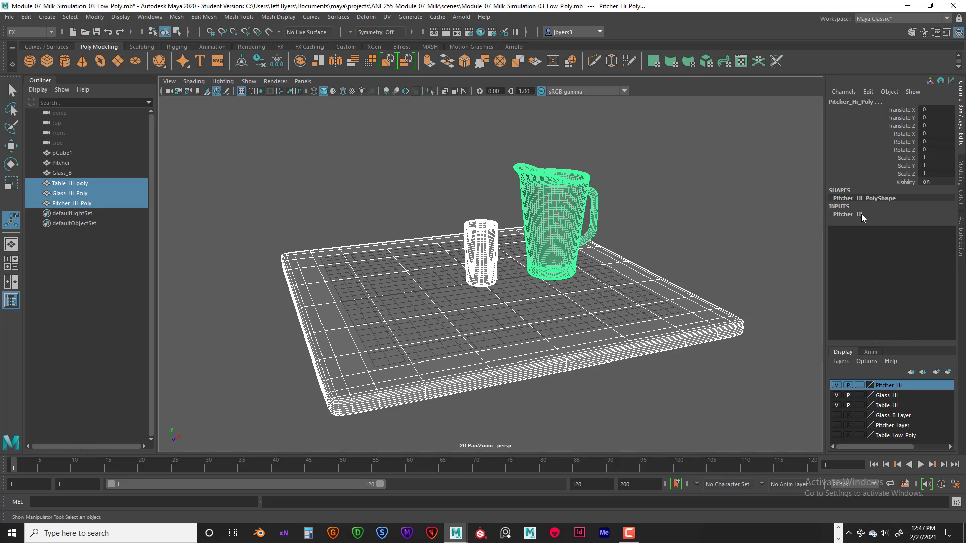
pyautogui.click(603, 151)
pyautogui.press('5')
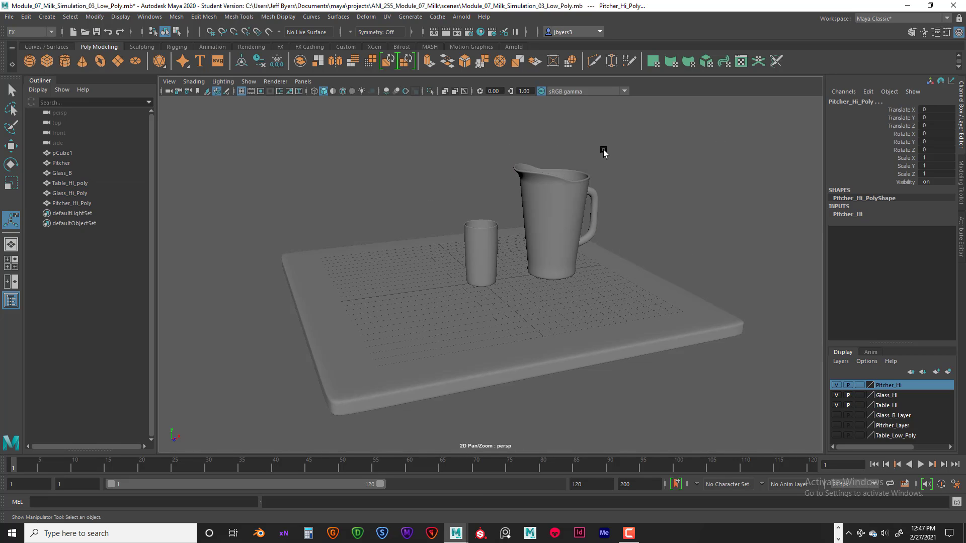
# Save the scene as a new file named Module_07_Milk_Simulation_03_Hi_Poly_FIN in the project's scenes folder.
pyautogui.click(10, 18)
pyautogui.click(31, 65)
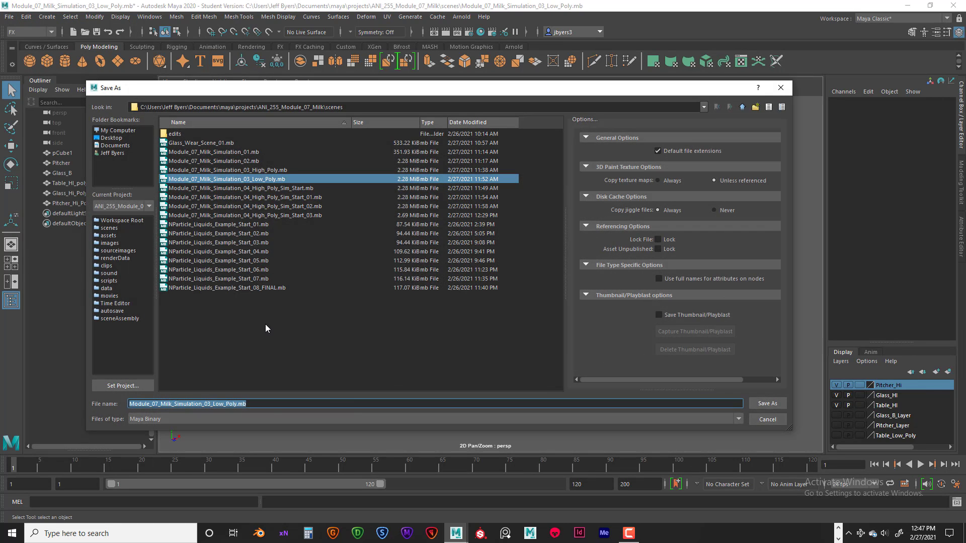
pyautogui.click(265, 404)
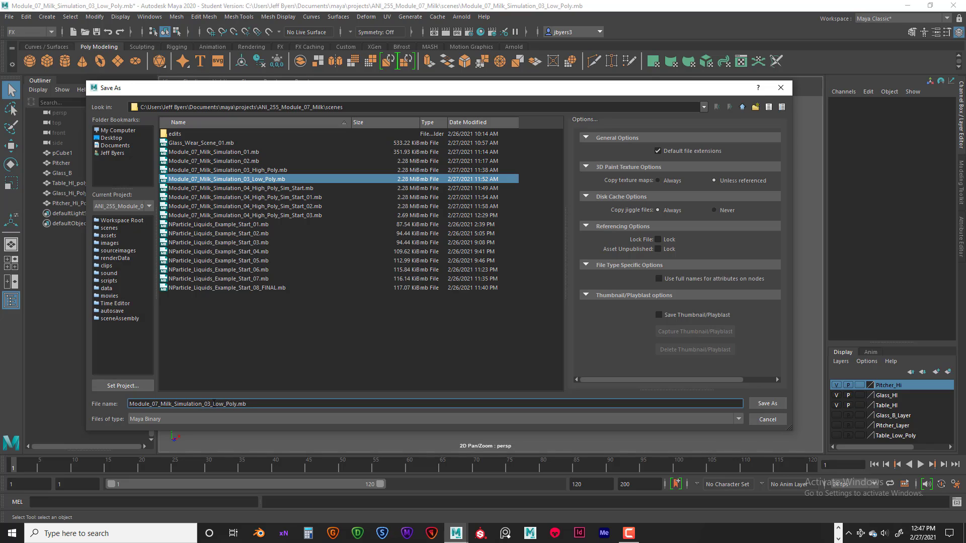
pyautogui.moveTo(213, 404); pyautogui.dragTo(267, 404)
pyautogui.write('Hi')
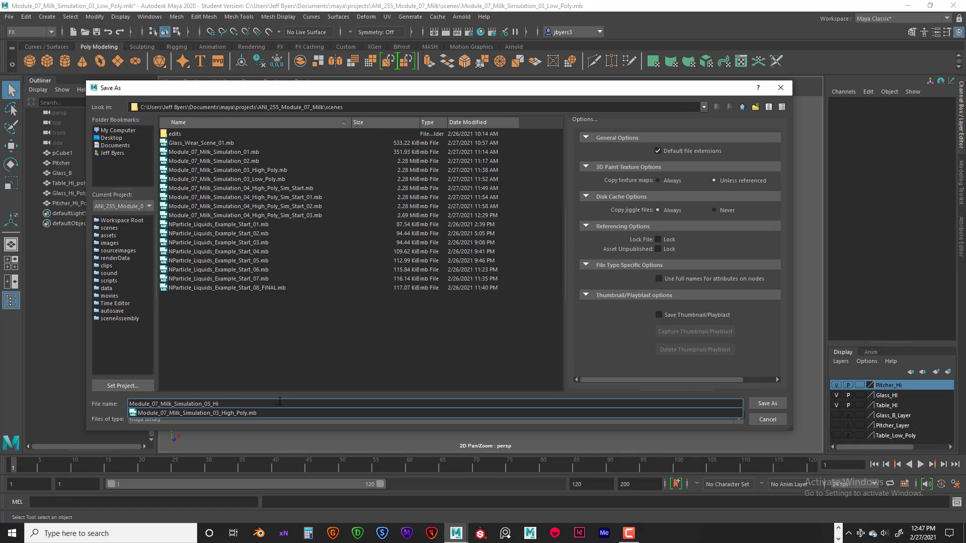
pyautogui.write('_Poly_FIN')
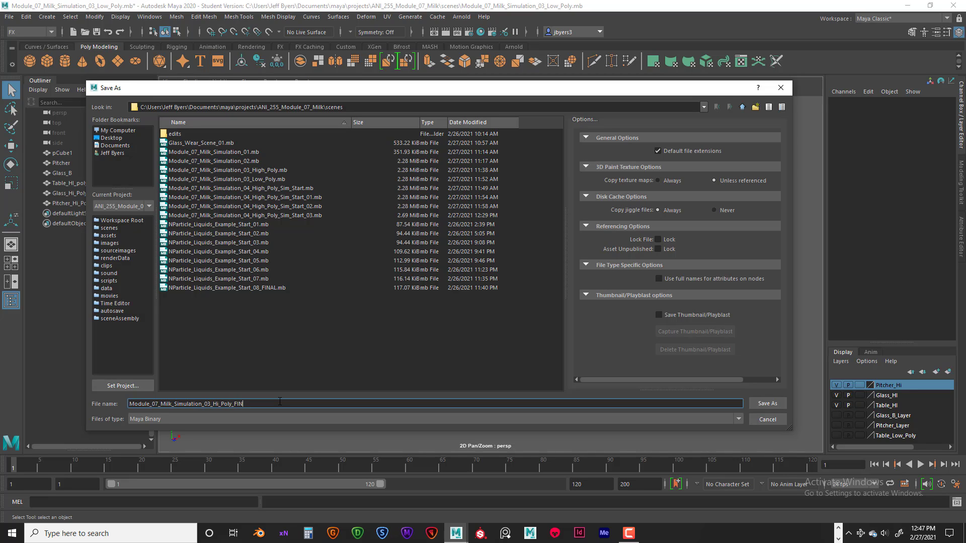
pyautogui.click(767, 404)
pyautogui.click(477, 275)
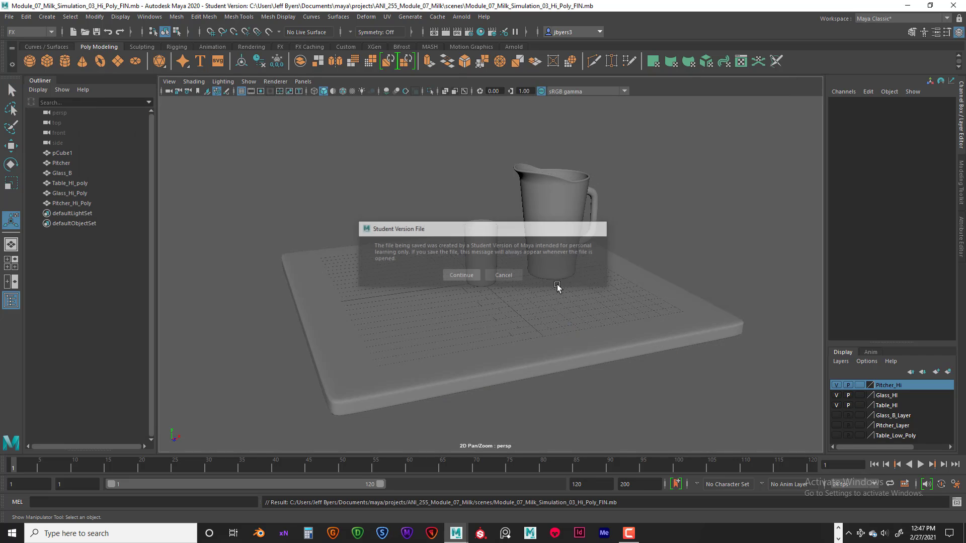
# Examine the high-poly table, glass and pitcher from several angles, selecting the objects to check their meshes.
pyautogui.click(569, 324)
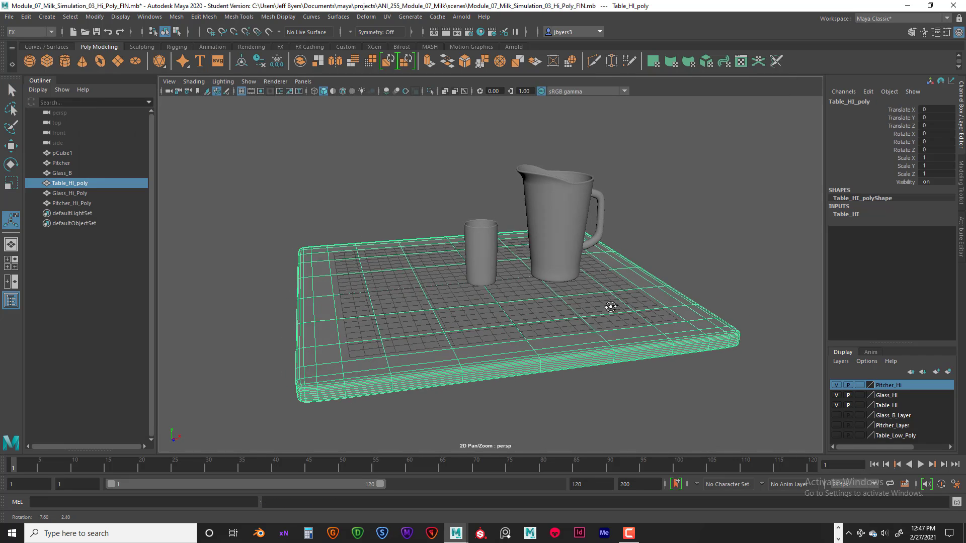
pyautogui.click(552, 242)
pyautogui.click(487, 251)
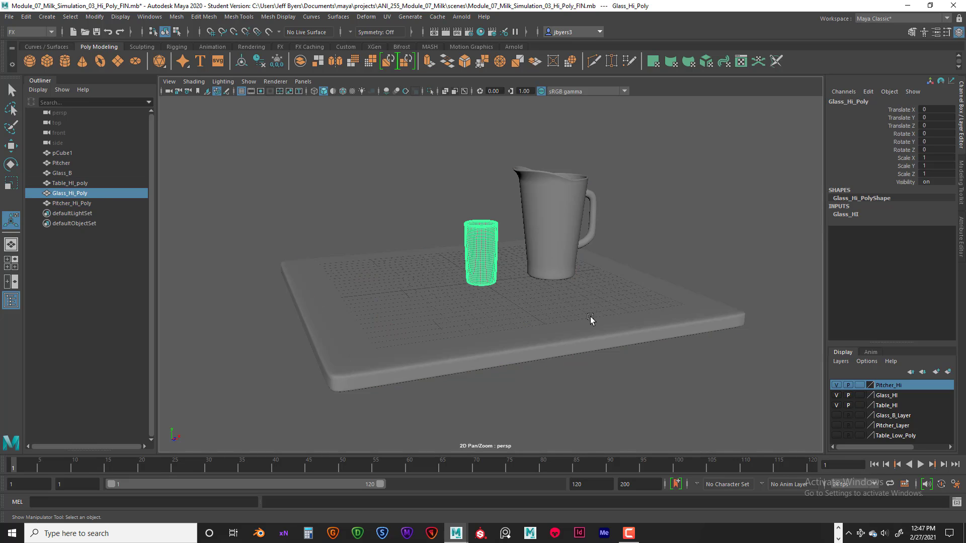
pyautogui.keyDown('alt'); pyautogui.moveTo(591, 319); pyautogui.dragTo(595, 320); pyautogui.keyUp('alt')
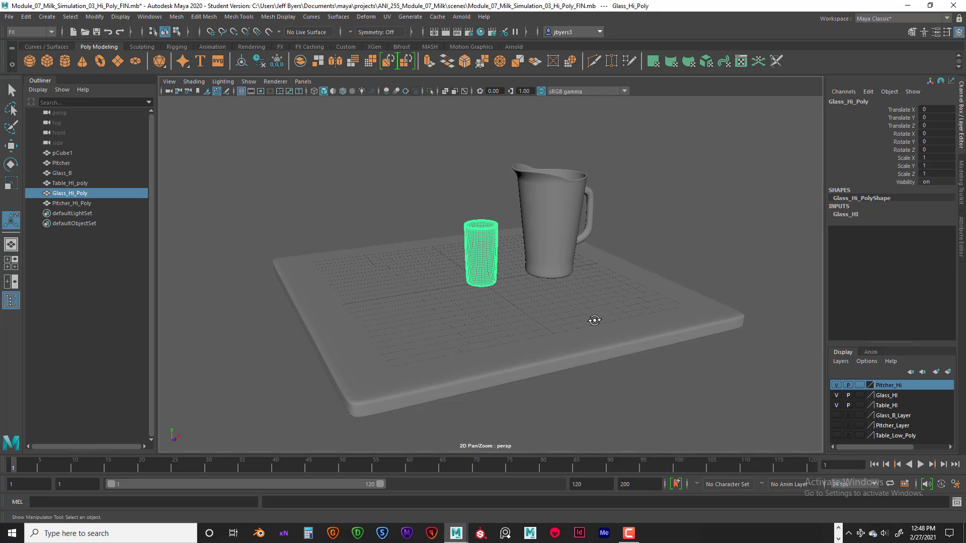
pyautogui.click(641, 210)
pyautogui.keyDown('alt'); pyautogui.moveTo(640, 209); pyautogui.dragTo(619, 282); pyautogui.keyUp('alt')
pyautogui.keyDown('alt'); pyautogui.moveTo(619, 282); pyautogui.dragTo(626, 251, button='middle'); pyautogui.keyUp('alt')
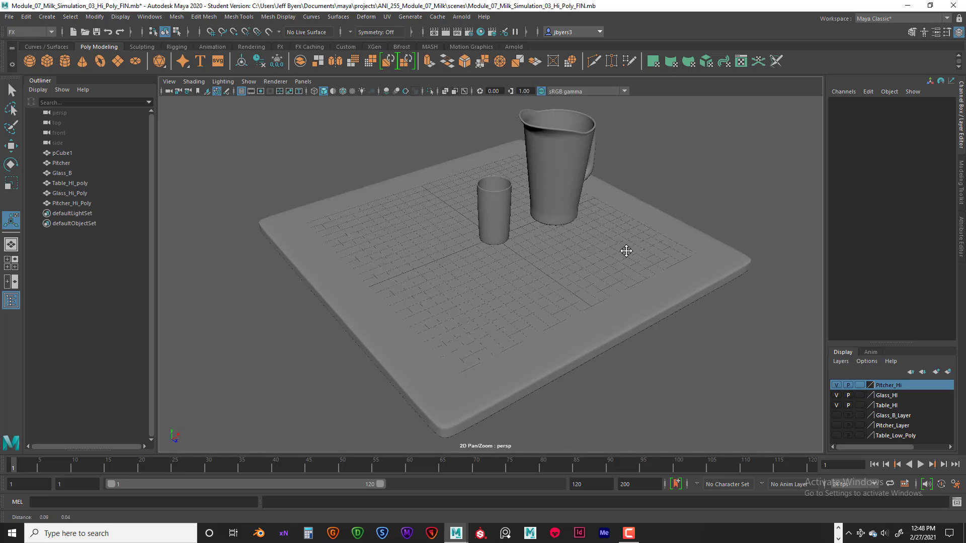
pyautogui.click(625, 278)
pyautogui.keyDown('alt'); pyautogui.moveTo(625, 278); pyautogui.dragTo(550, 206); pyautogui.keyUp('alt')
pyautogui.click(550, 207)
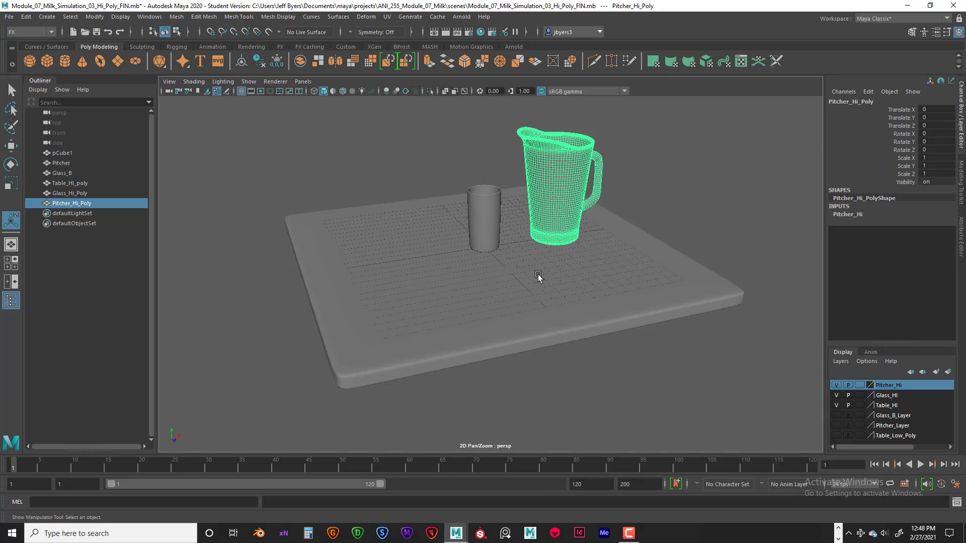
pyautogui.click(538, 276)
pyautogui.keyDown('alt'); pyautogui.moveTo(538, 276); pyautogui.dragTo(544, 204); pyautogui.keyUp('alt')
pyautogui.click(543, 205)
pyautogui.keyDown('alt'); pyautogui.moveTo(578, 169); pyautogui.dragTo(615, 227); pyautogui.keyUp('alt')
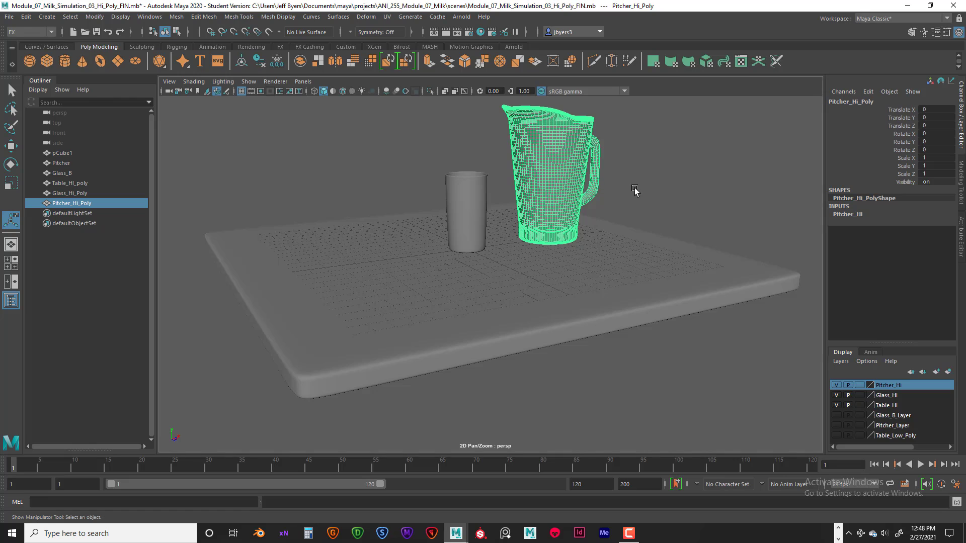
pyautogui.keyDown('alt'); pyautogui.moveTo(636, 192); pyautogui.dragTo(654, 240); pyautogui.keyUp('alt')
pyautogui.scroll(-4, 659, 237)
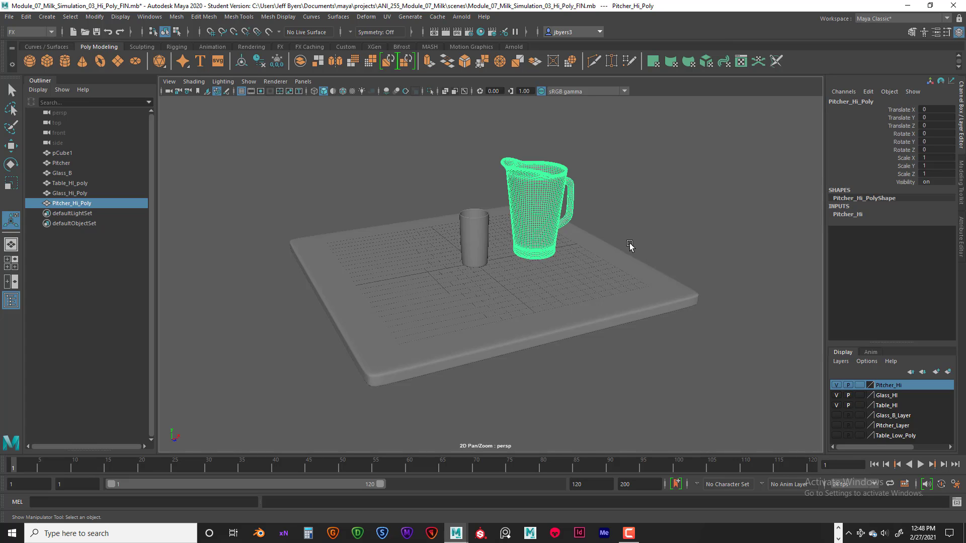
# Assign a new Arnold aiStandardSurface material to the high-poly pitcher.
pyautogui.click(559, 262)
pyautogui.click(550, 218)
pyautogui.moveTo(542, 203); pyautogui.dragTo(541, 460, button='right')
pyautogui.click(355, 264)
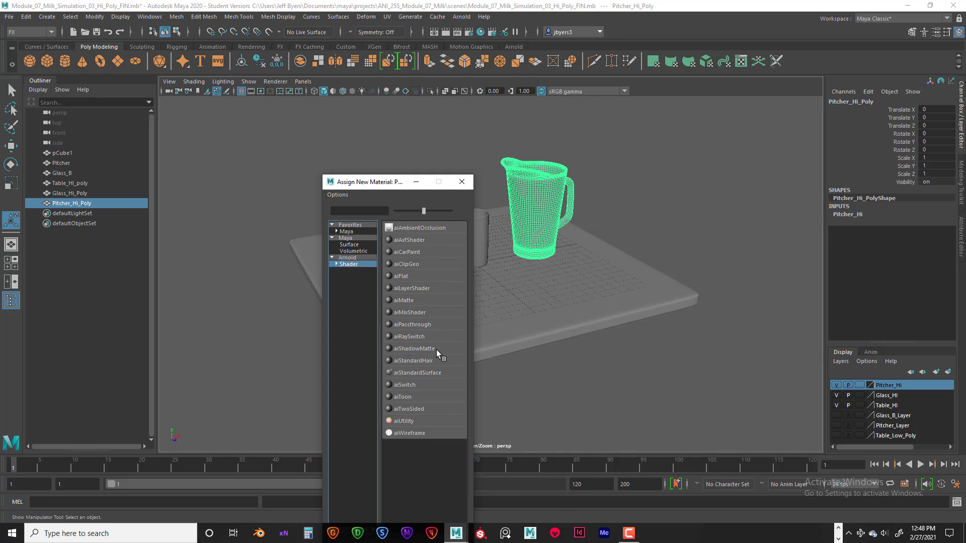
pyautogui.click(418, 373)
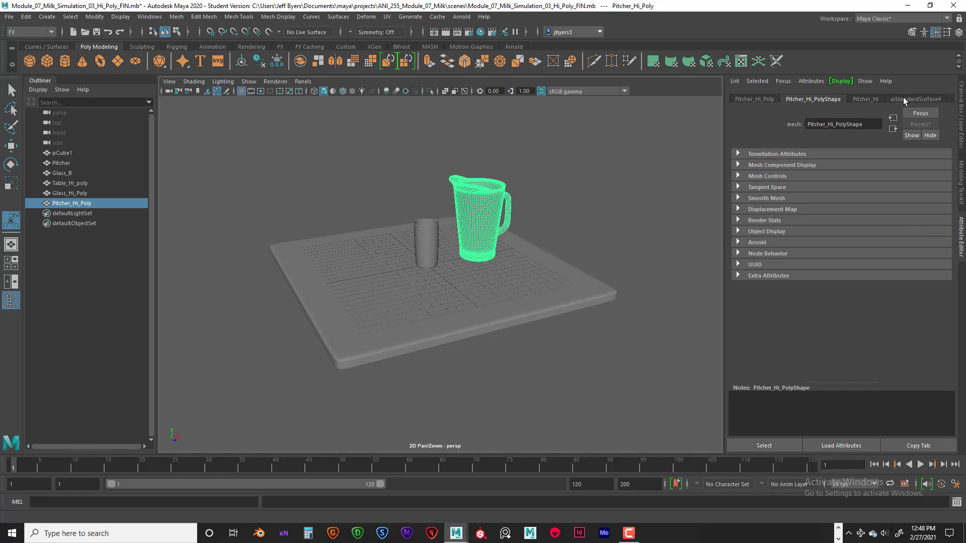
# Lower the Geometry opacity of the pitcher's aiStandardSurface material to about one third and check the pitcher's shading.
pyautogui.click(904, 100)
pyautogui.scroll(-5, 769, 296)
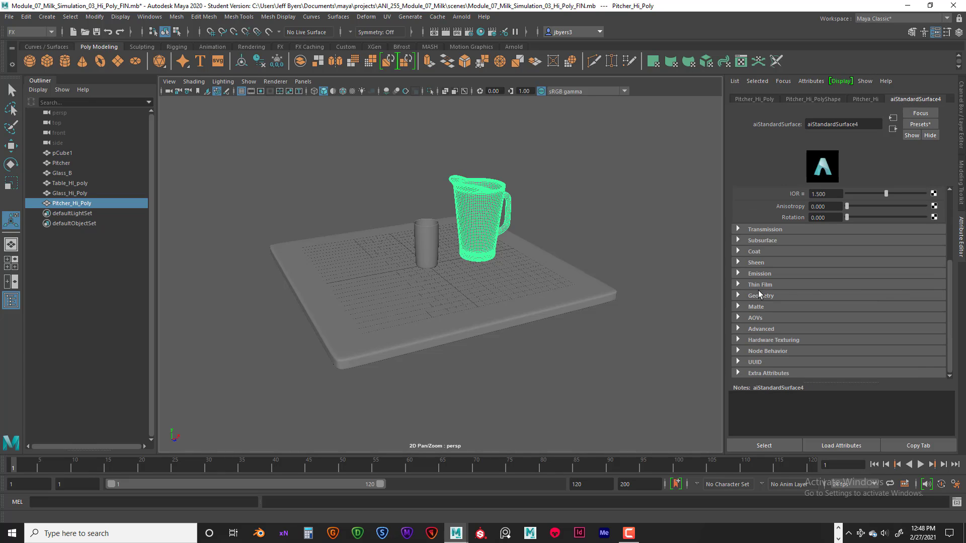
pyautogui.click(738, 296)
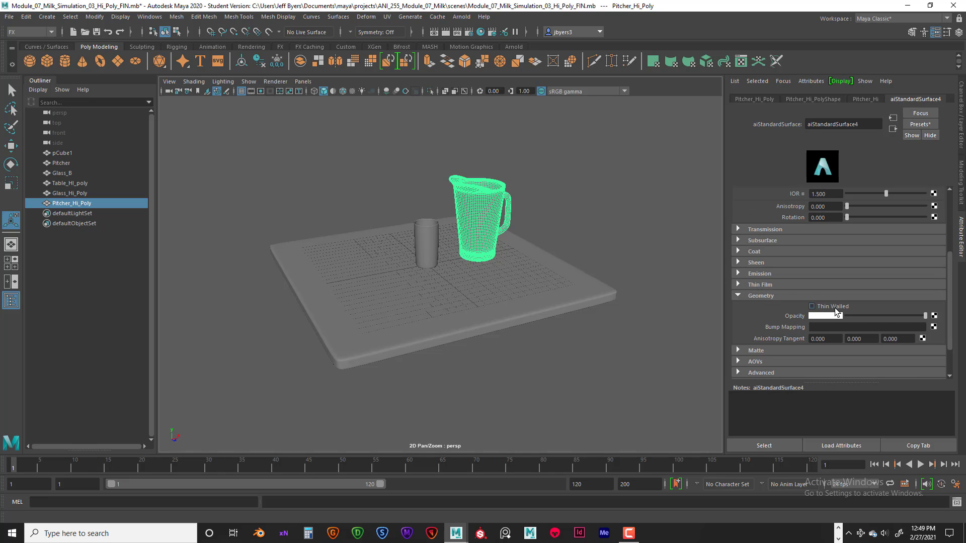
pyautogui.moveTo(921, 318); pyautogui.dragTo(873, 317)
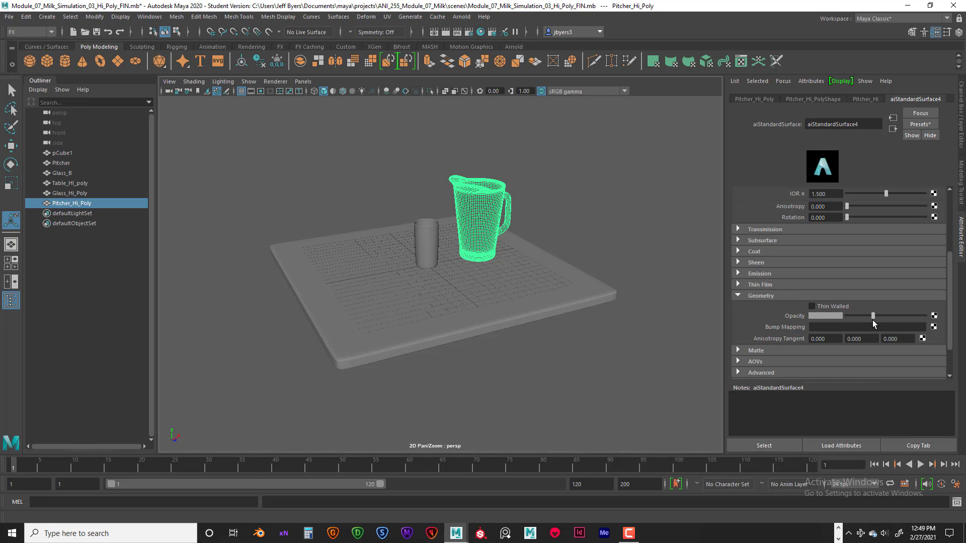
pyautogui.click(554, 217)
pyautogui.scroll(3, 554, 218)
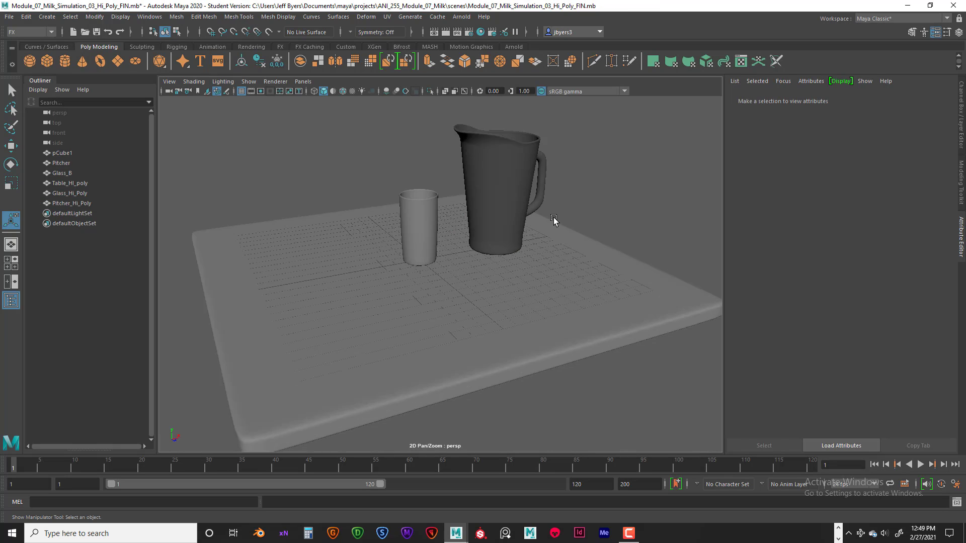
pyautogui.scroll(-5, 535, 206)
# Reduce the pitcher material's opacity to zero and check how the pitcher displays.
pyautogui.click(469, 223)
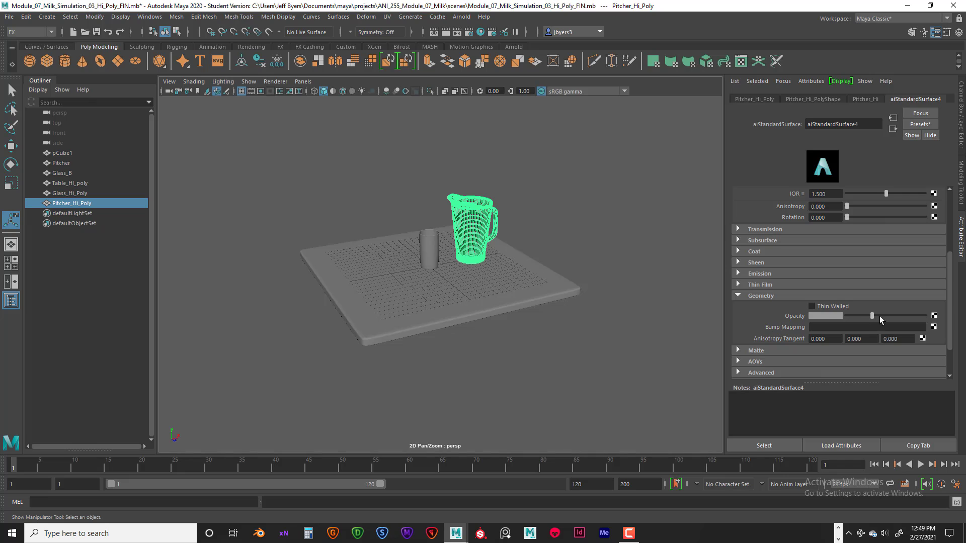
pyautogui.click(492, 223)
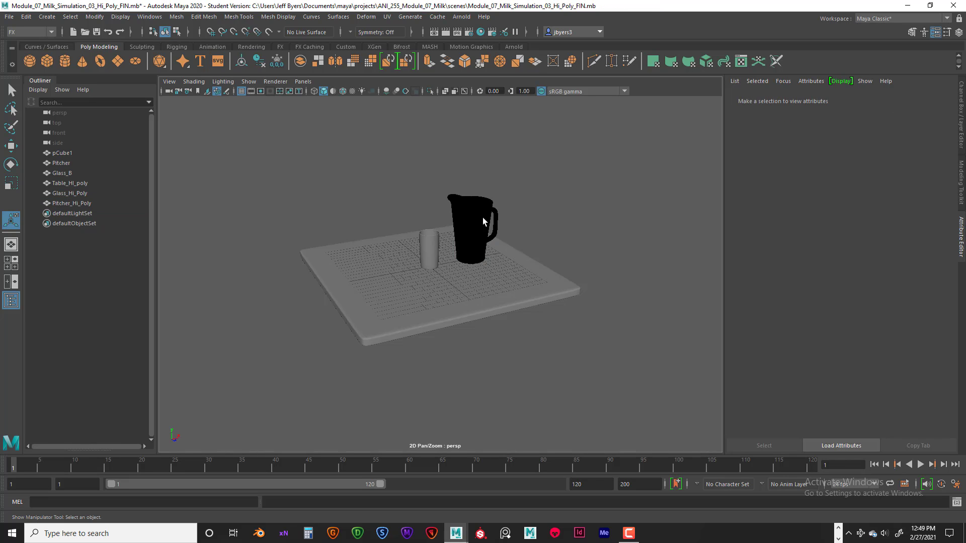
pyautogui.click(482, 221)
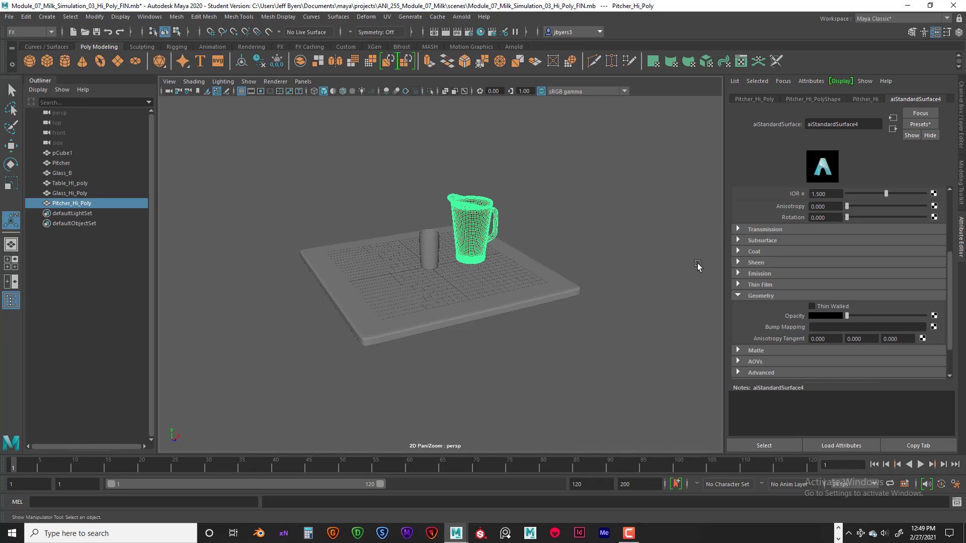
pyautogui.click(578, 239)
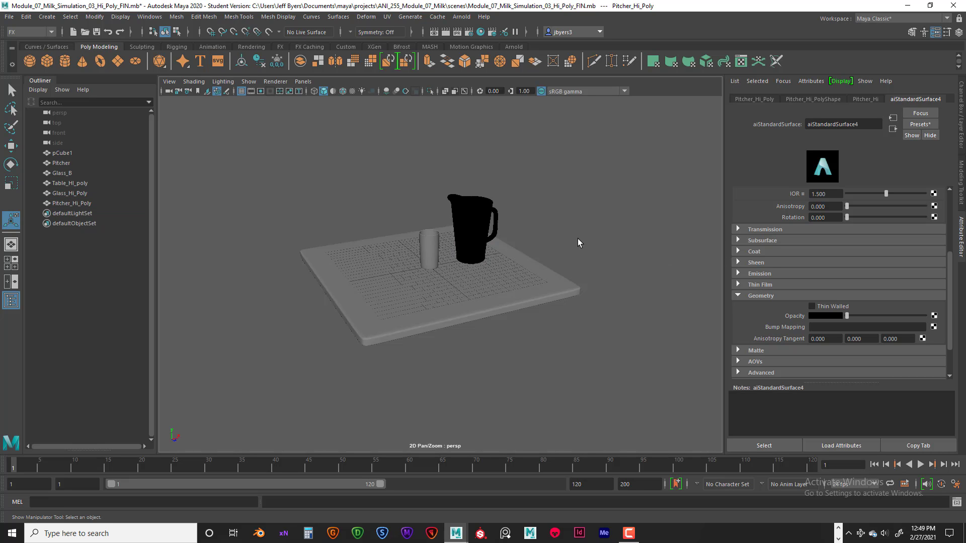
# View the pitcher up close and restore its material's opacity to full white.
pyautogui.click(475, 231)
pyautogui.scroll(8, 605, 226)
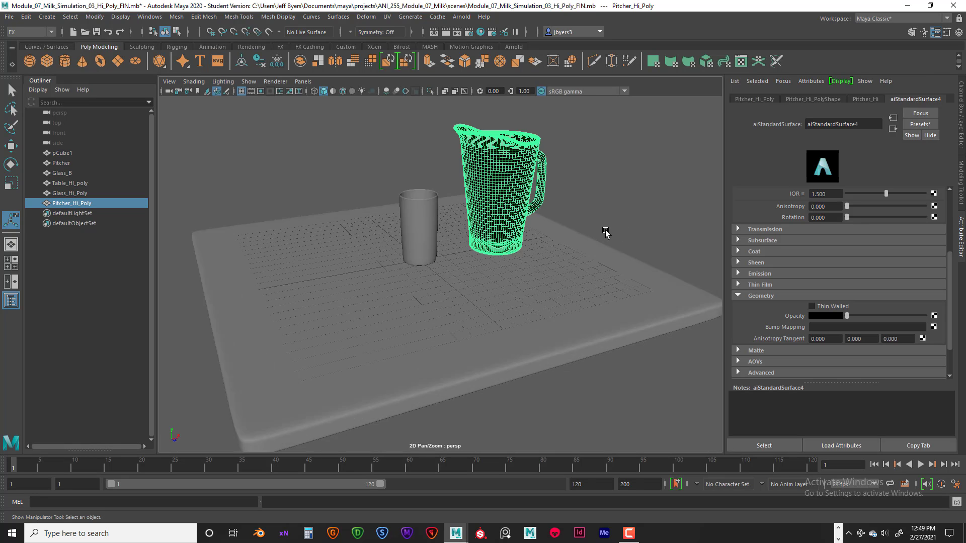
pyautogui.keyDown('alt'); pyautogui.moveTo(619, 189); pyautogui.dragTo(583, 295, button='middle'); pyautogui.keyUp('alt')
pyautogui.click(631, 246)
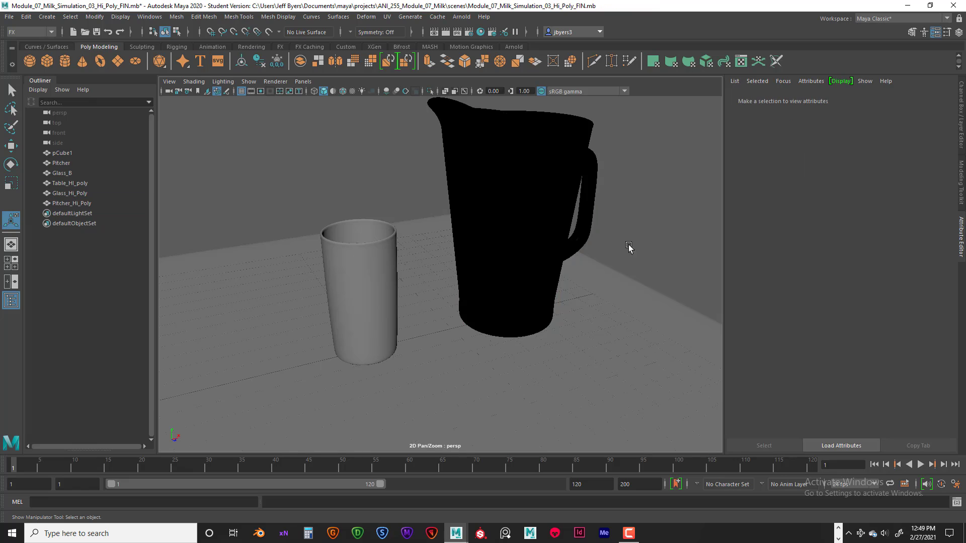
pyautogui.click(519, 241)
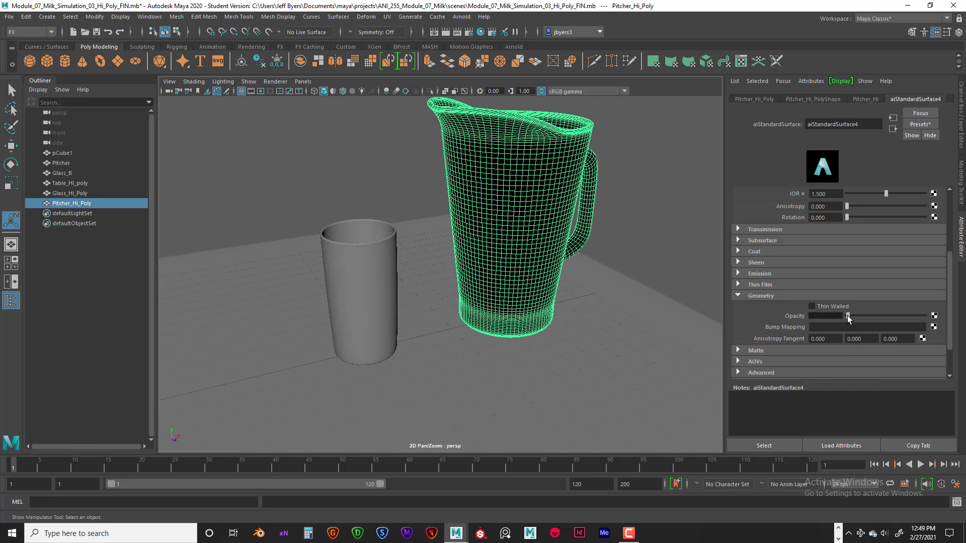
pyautogui.moveTo(847, 316); pyautogui.dragTo(926, 316)
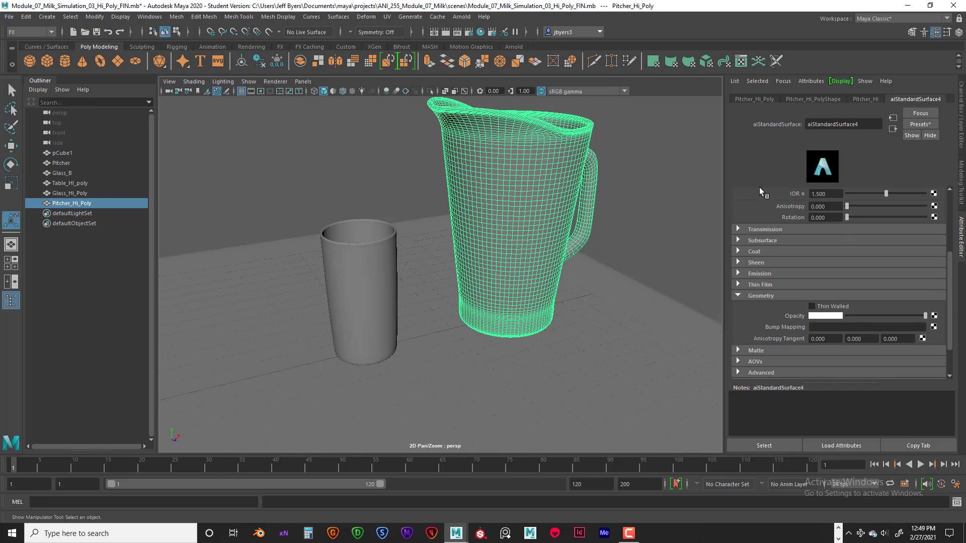
# Assign a new Blinn material to the high-poly pitcher in place of its aiStandardSurface.
pyautogui.rightClick(502, 181)
pyautogui.click(499, 439)
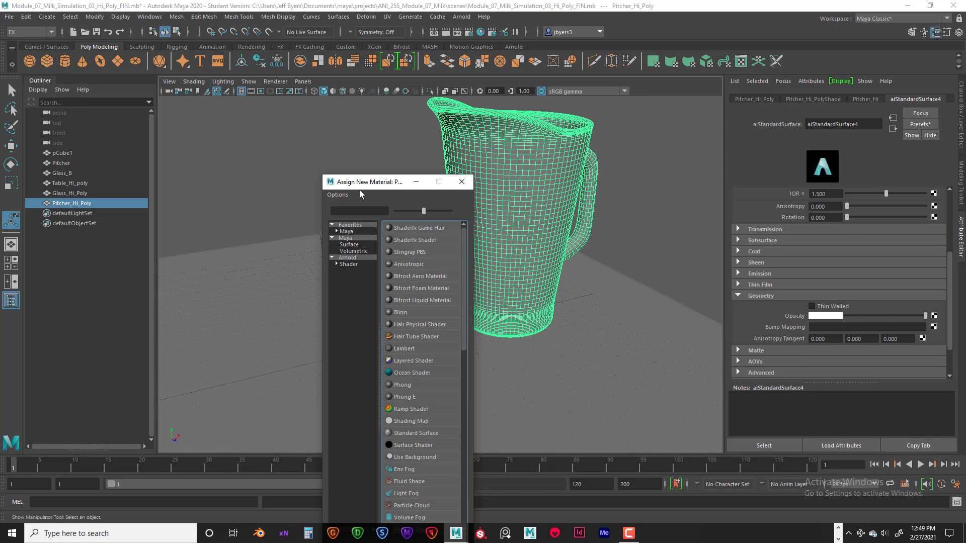
pyautogui.click(347, 231)
pyautogui.click(415, 240)
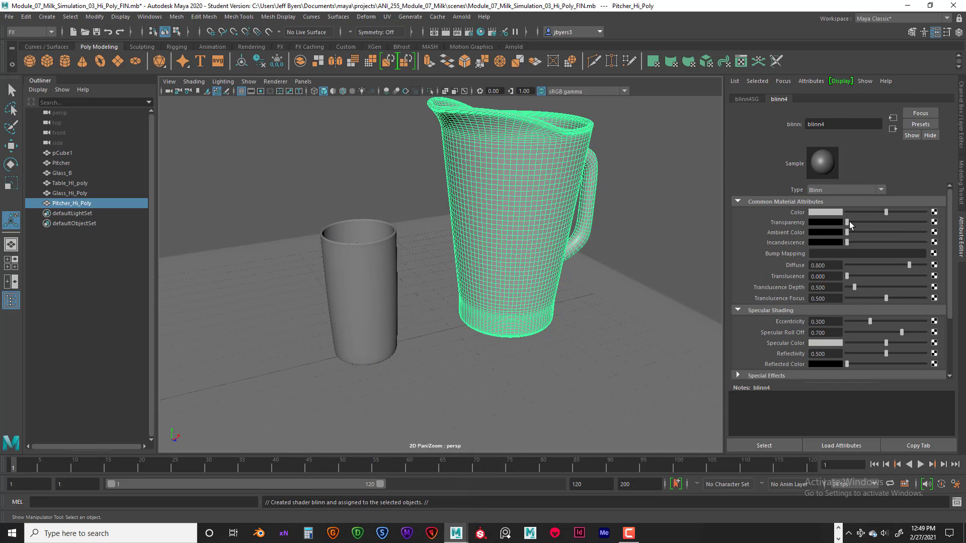
# Raise the pitcher Blinn's transparency to near white, about 85% of the range, and check the pitcher deselected.
pyautogui.moveTo(848, 222); pyautogui.dragTo(914, 222)
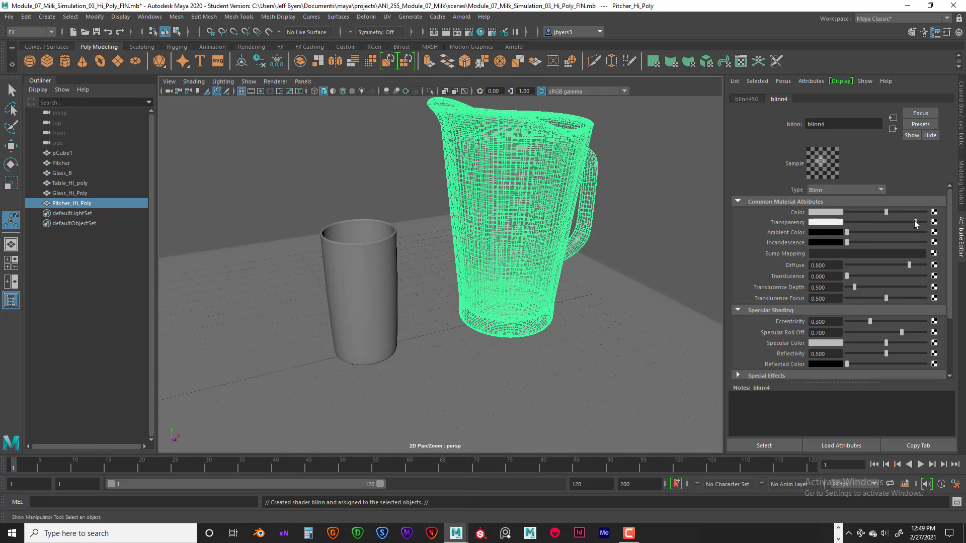
pyautogui.click(657, 197)
pyautogui.click(518, 184)
pyautogui.scroll(-5, 589, 191)
pyautogui.click(589, 191)
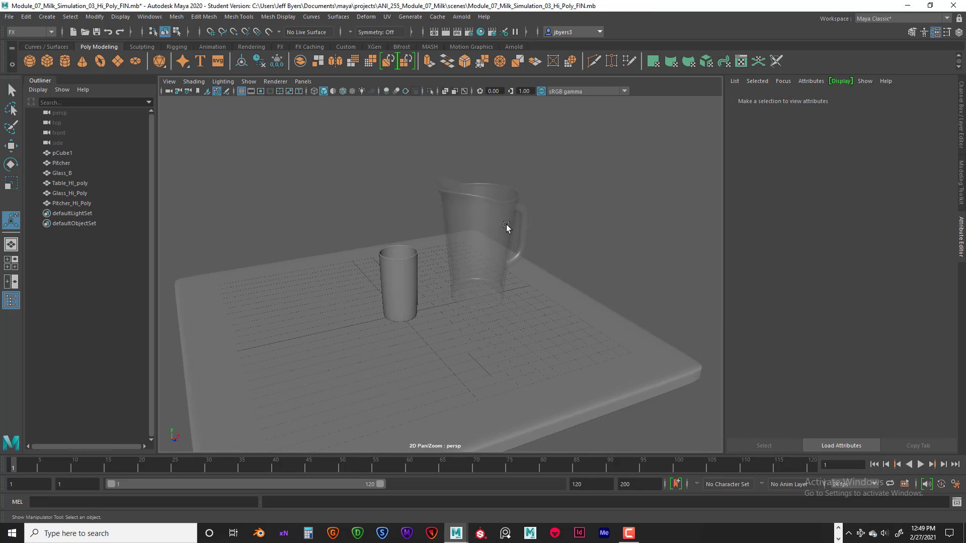
pyautogui.keyDown('alt'); pyautogui.moveTo(508, 226); pyautogui.dragTo(478, 209); pyautogui.keyUp('alt')
pyautogui.click(473, 227)
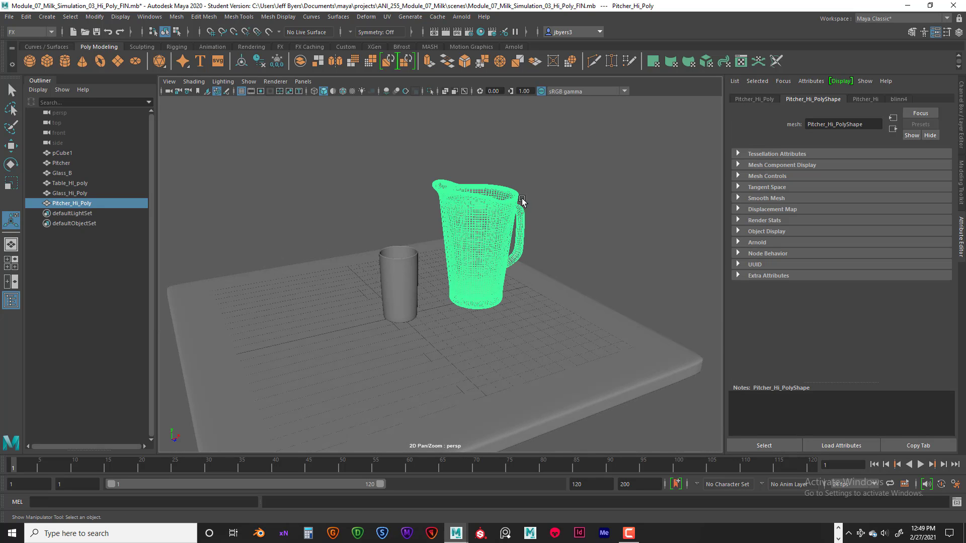
pyautogui.scroll(3, 468, 237)
# Assign a new Blinn material to the high-poly glass.
pyautogui.click(391, 272)
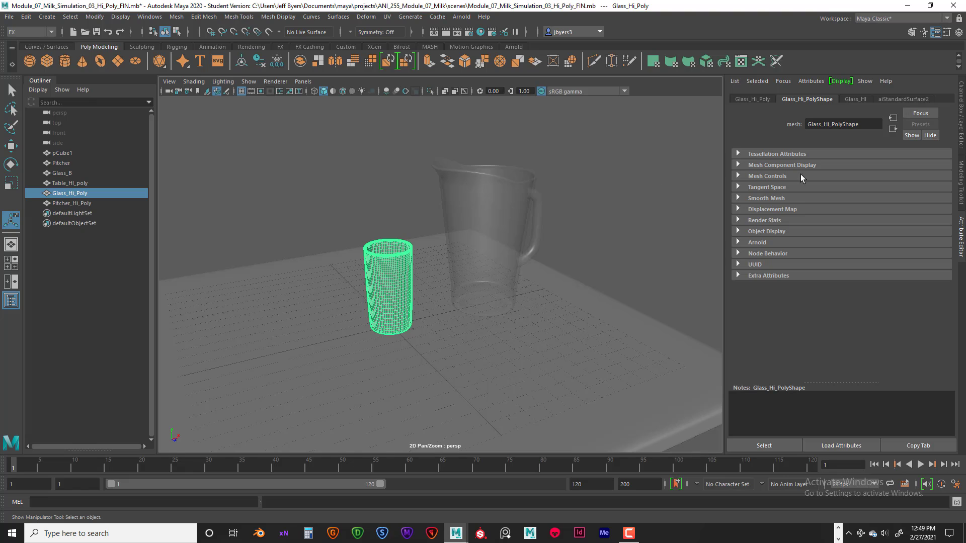
pyautogui.rightClick(396, 265)
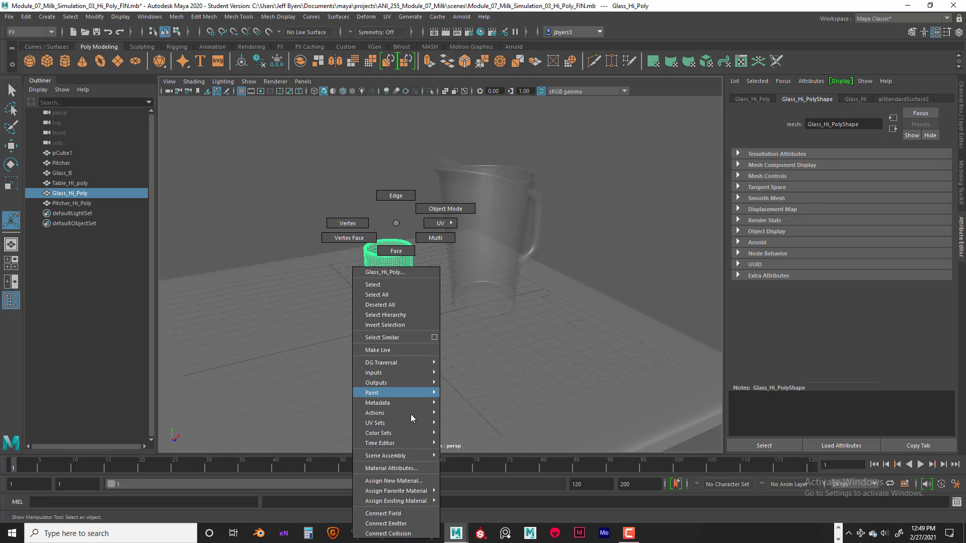
pyautogui.click(403, 481)
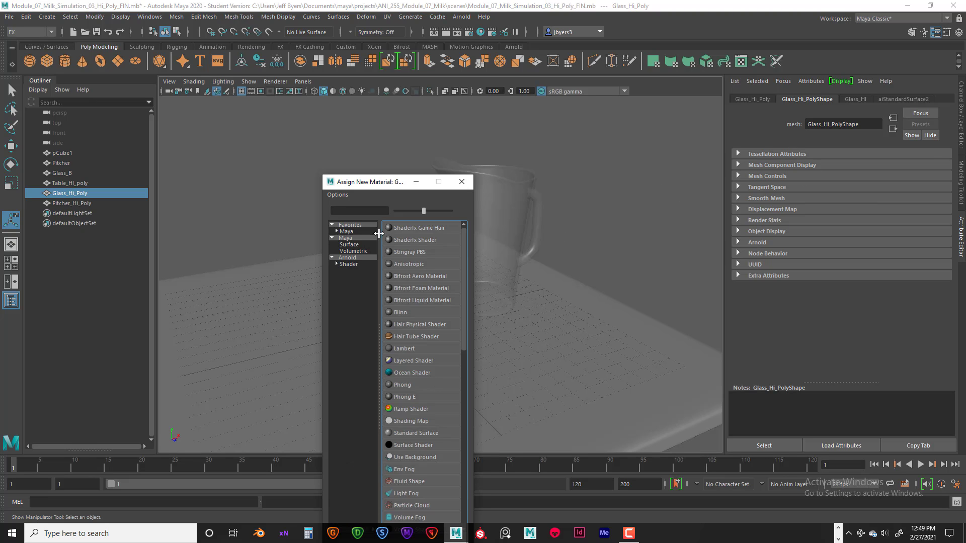
pyautogui.click(354, 232)
pyautogui.click(402, 229)
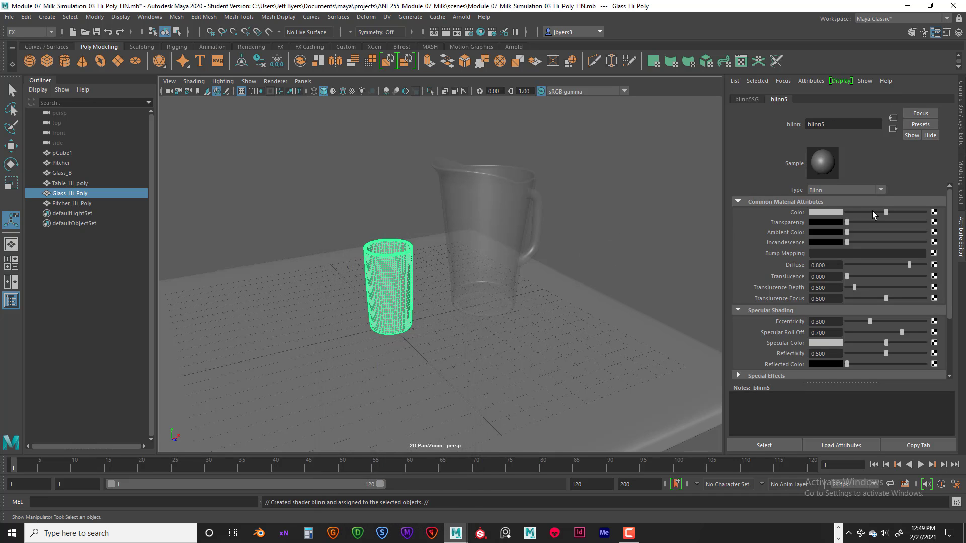
# Raise the glass Blinn's transparency to near white to match the pitcher, and view the whole table scene.
pyautogui.moveTo(849, 223); pyautogui.dragTo(914, 223)
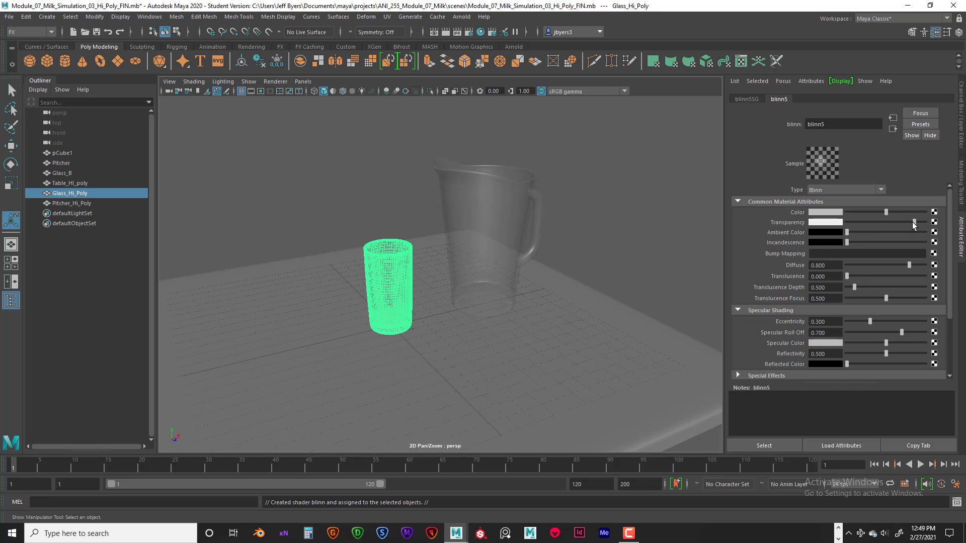
pyautogui.click(546, 214)
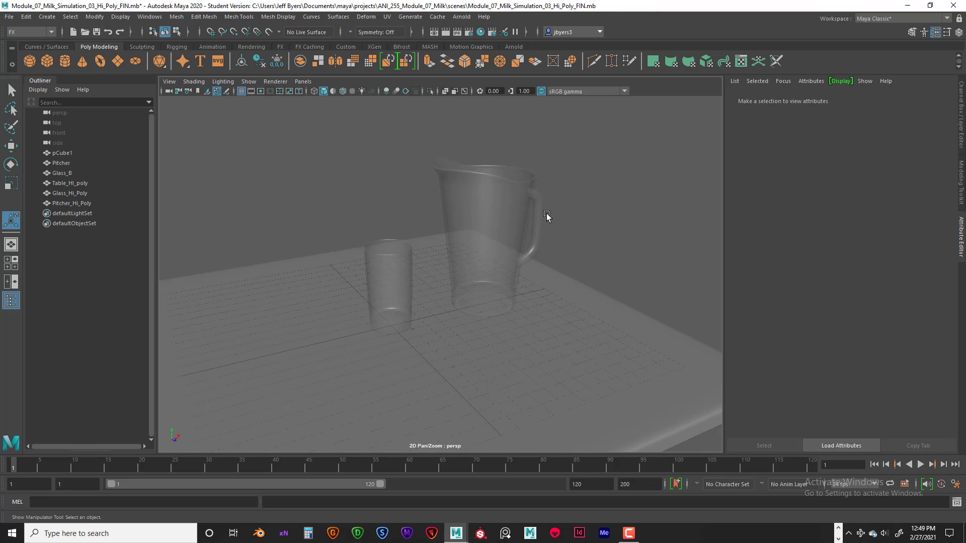
pyautogui.keyDown('alt'); pyautogui.moveTo(575, 229); pyautogui.dragTo(485, 217); pyautogui.keyUp('alt')
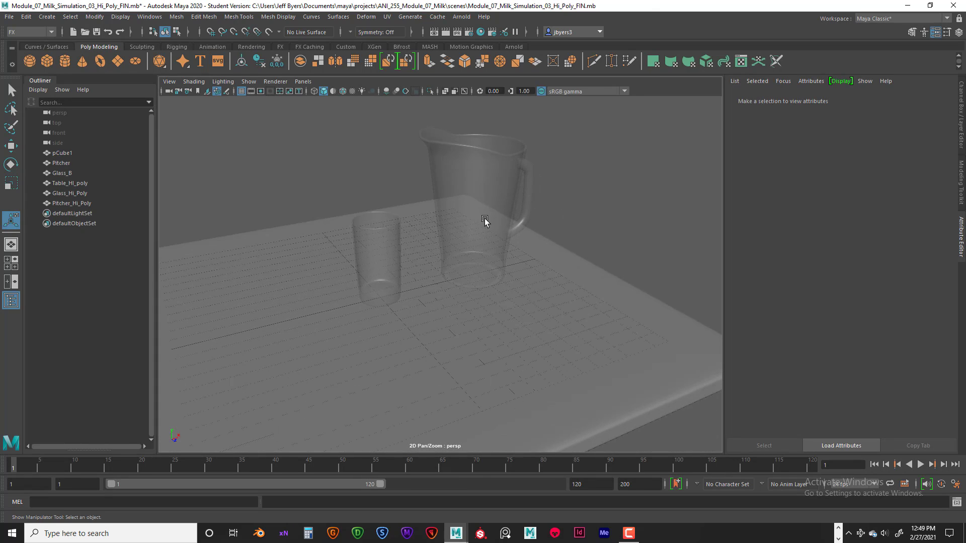
pyautogui.click(486, 218)
pyautogui.press('a')
pyautogui.keyDown('alt'); pyautogui.moveTo(595, 209); pyautogui.dragTo(572, 213); pyautogui.keyUp('alt')
pyautogui.click(573, 229)
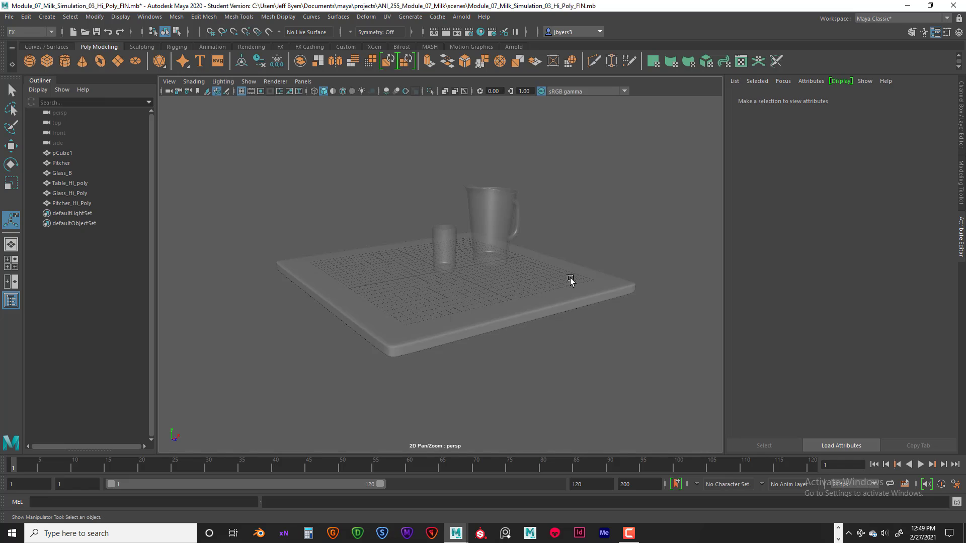